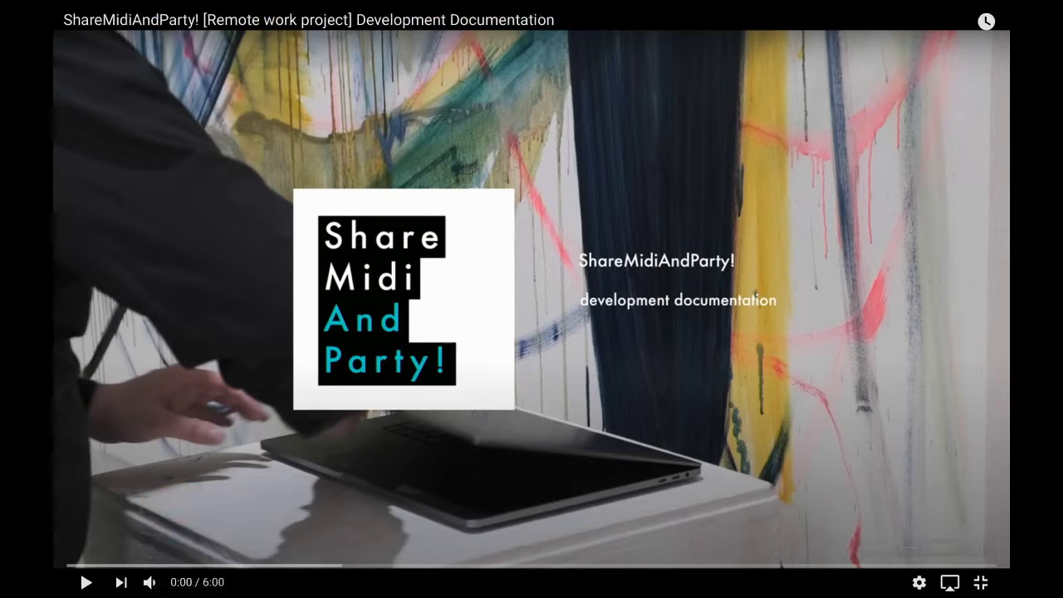
- Exit the video's full-screen view, look in on the Zoom meeting and return to the video page in Safari
left_click(981, 582)
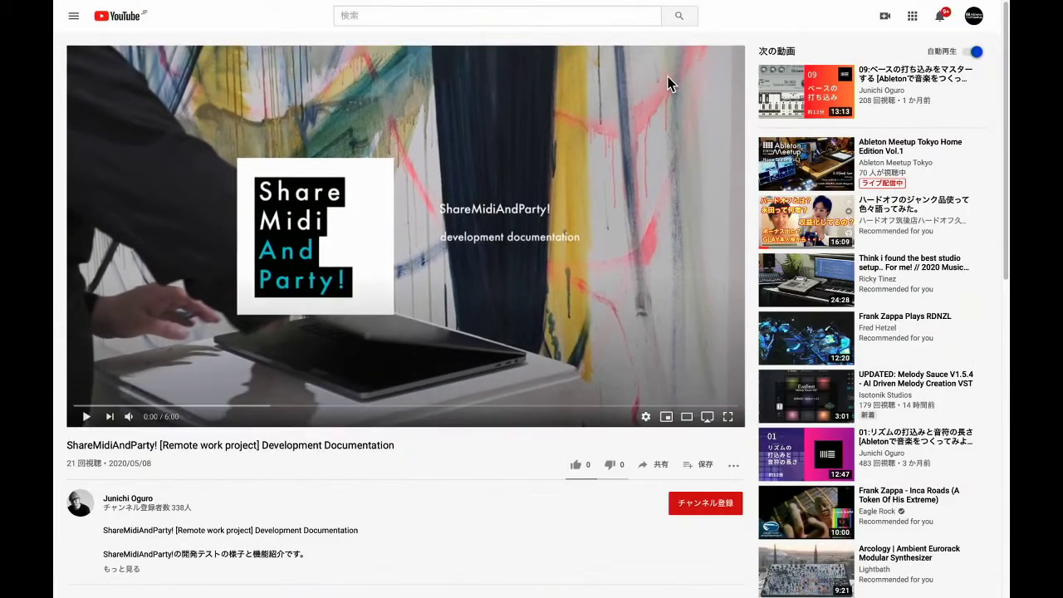
mouse_move(747, 2)
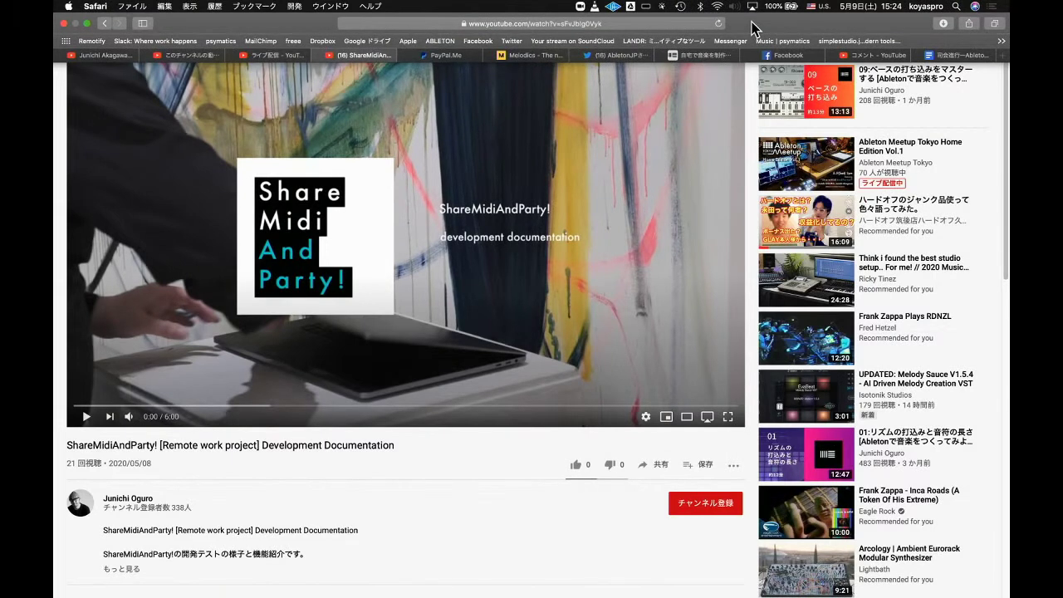
key("super+Tab")
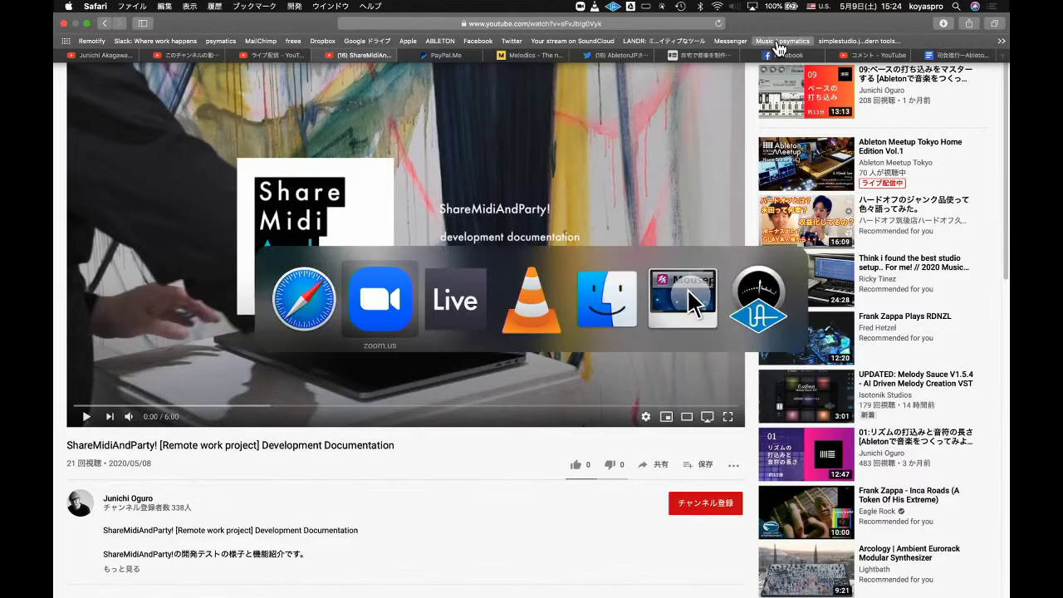
mouse_move(808, 143)
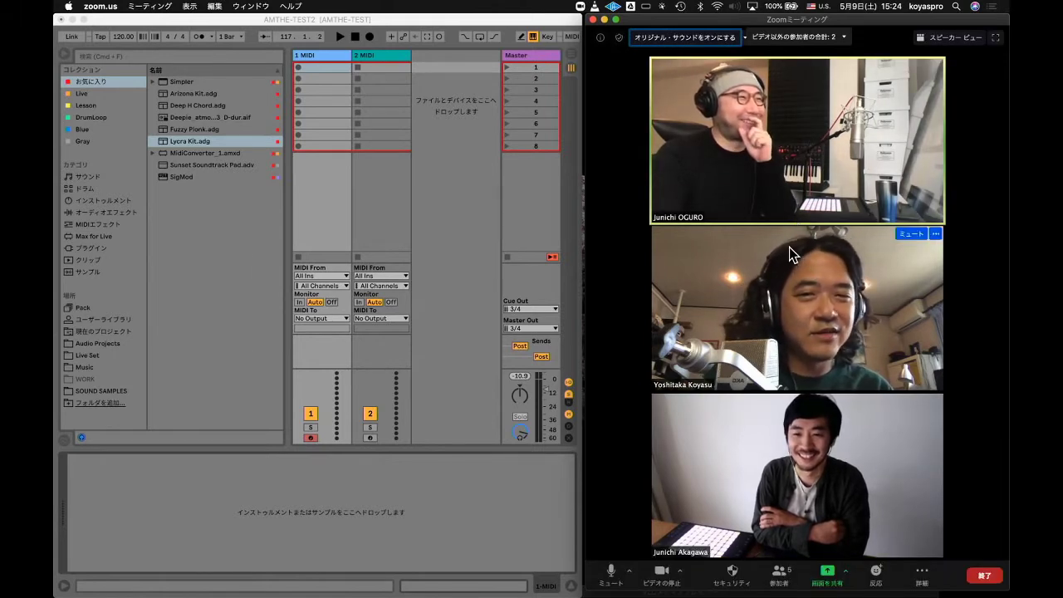
key("super+Tab")
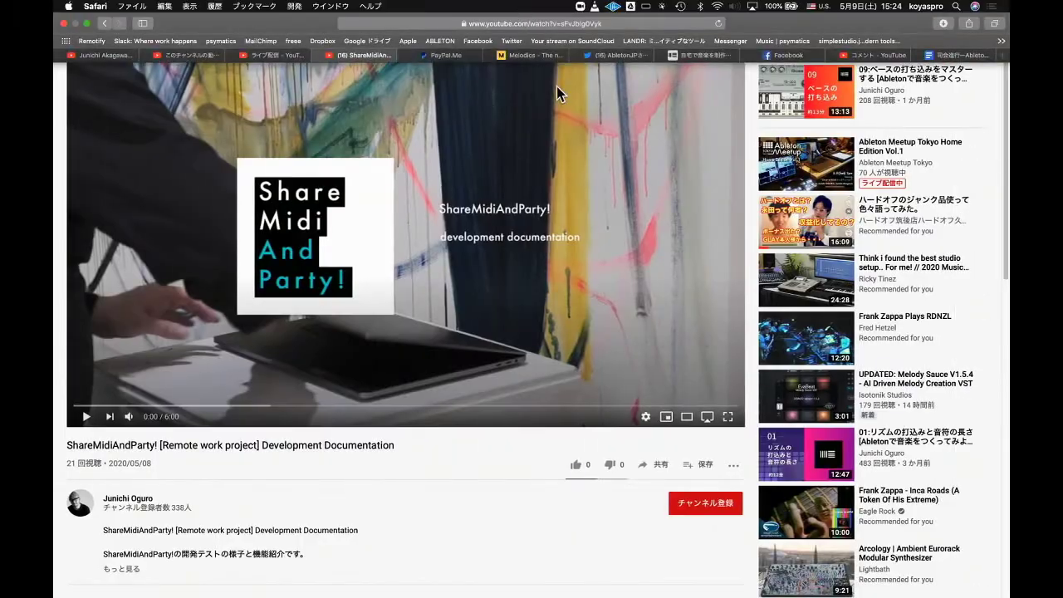
- Copy the ShareMidiAndParty! video's URL and post it in the live stream's chat in YouTube Studio
left_click(563, 31)
key("super+Tab")
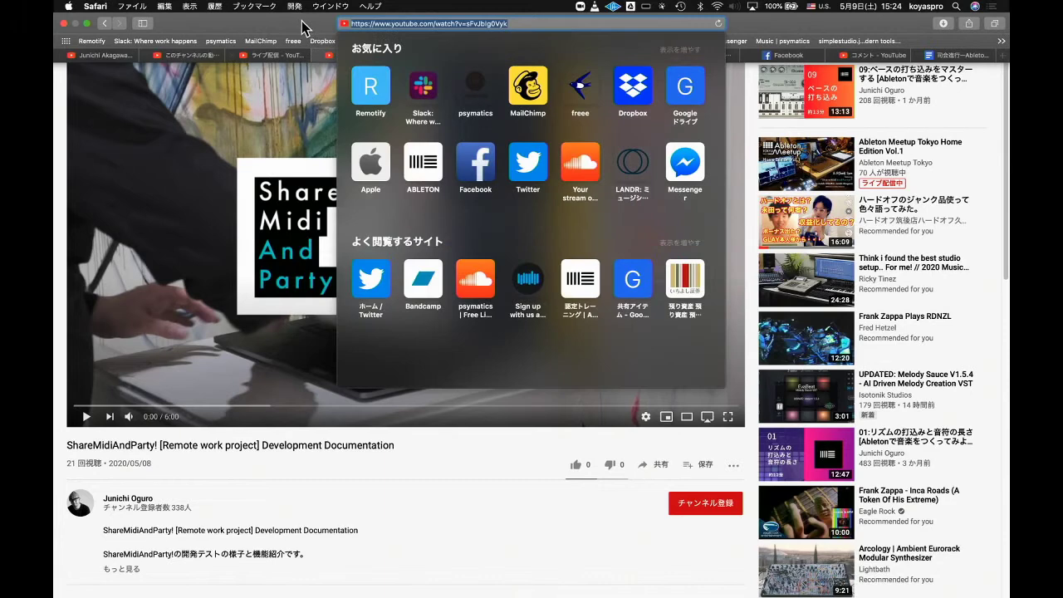
left_click(446, 509)
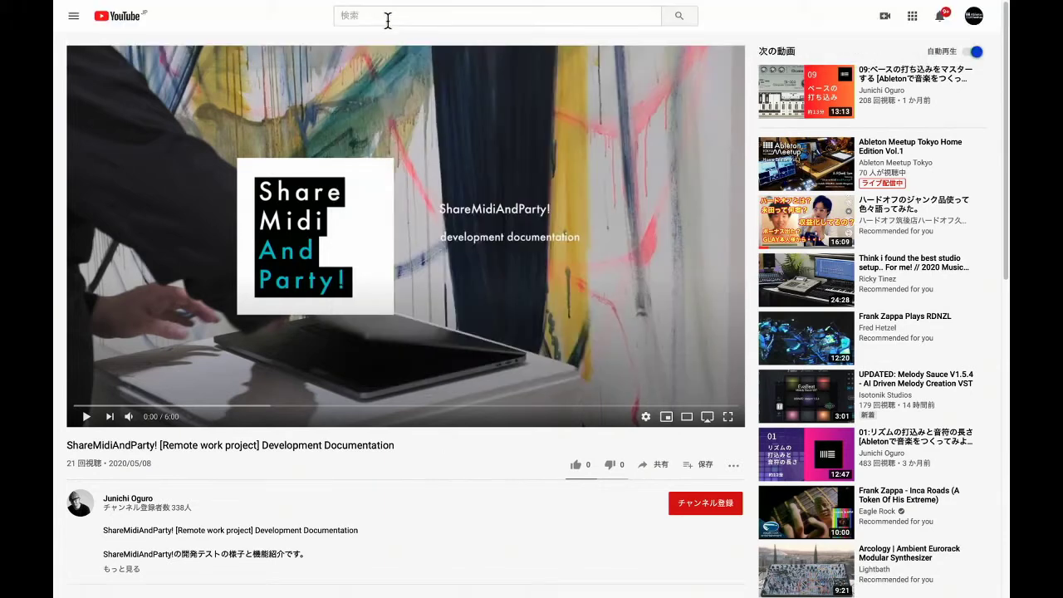
mouse_move(420, 25)
left_click(278, 54)
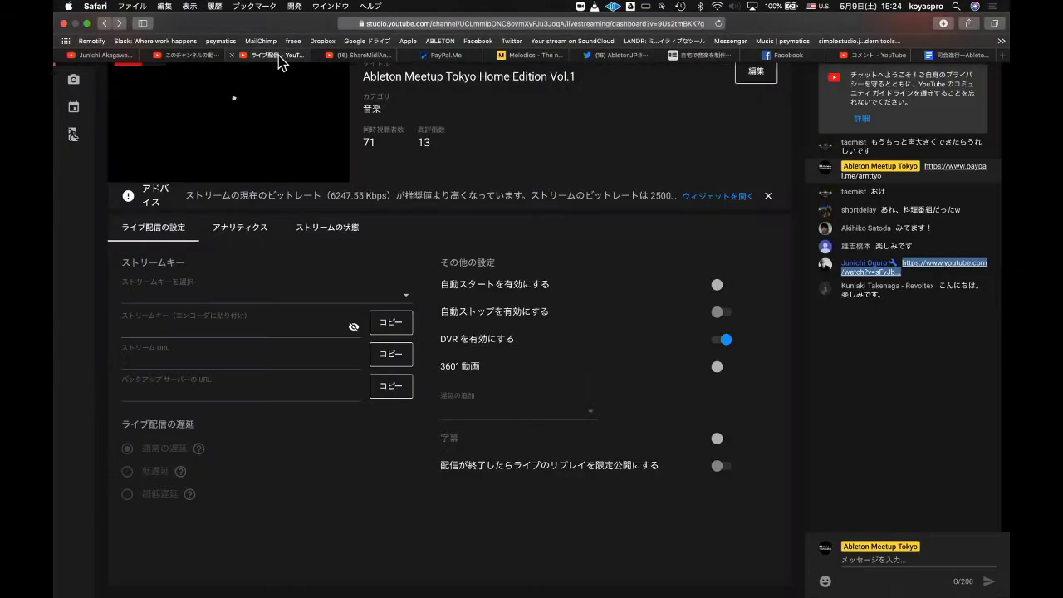
left_click(883, 565)
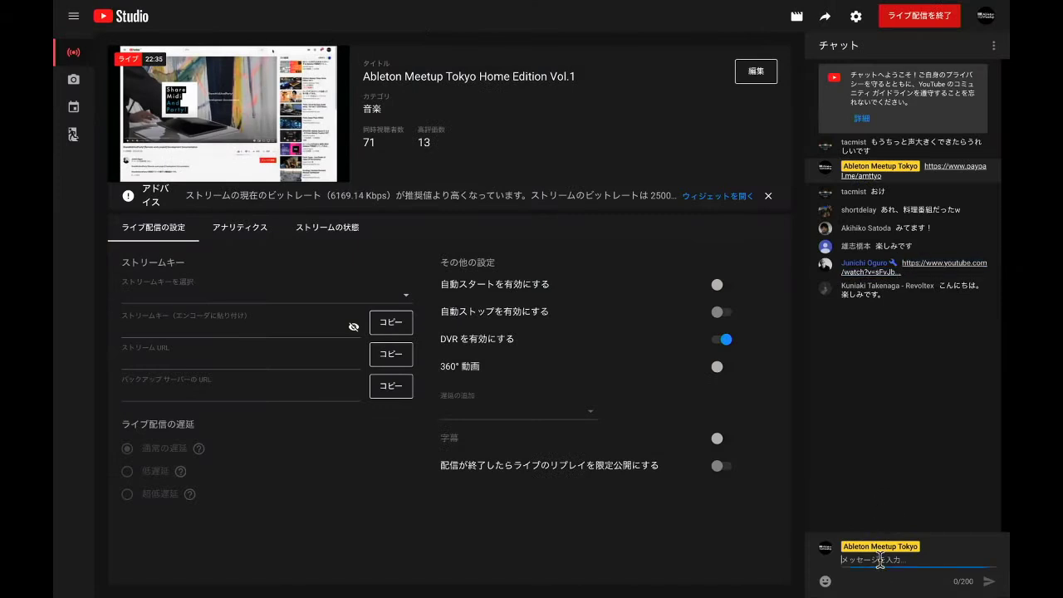
type("https://www.youtube.com/watch?v=sFvJbig0Vy8")
key("Return")
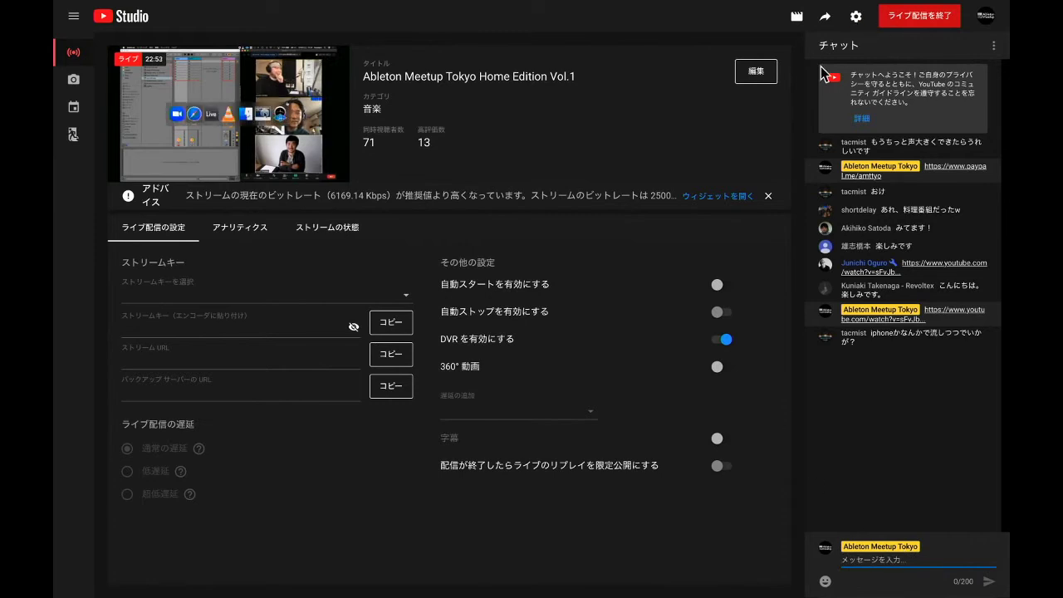
- Switch to the Zoom meeting, bring the Ableton Live set forward and return to Safari
key("super+Tab")
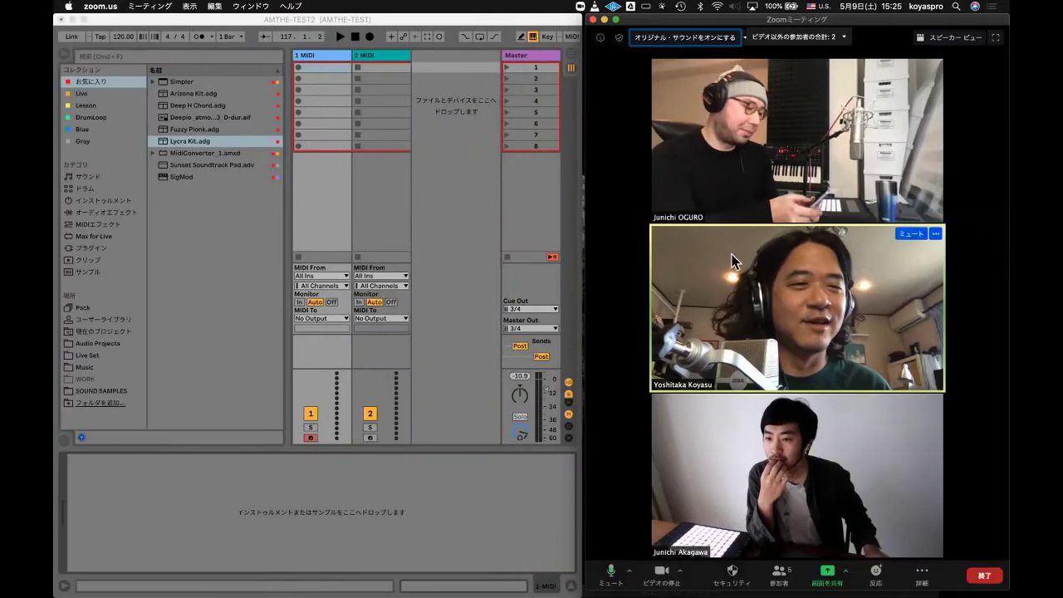
left_click(557, 502)
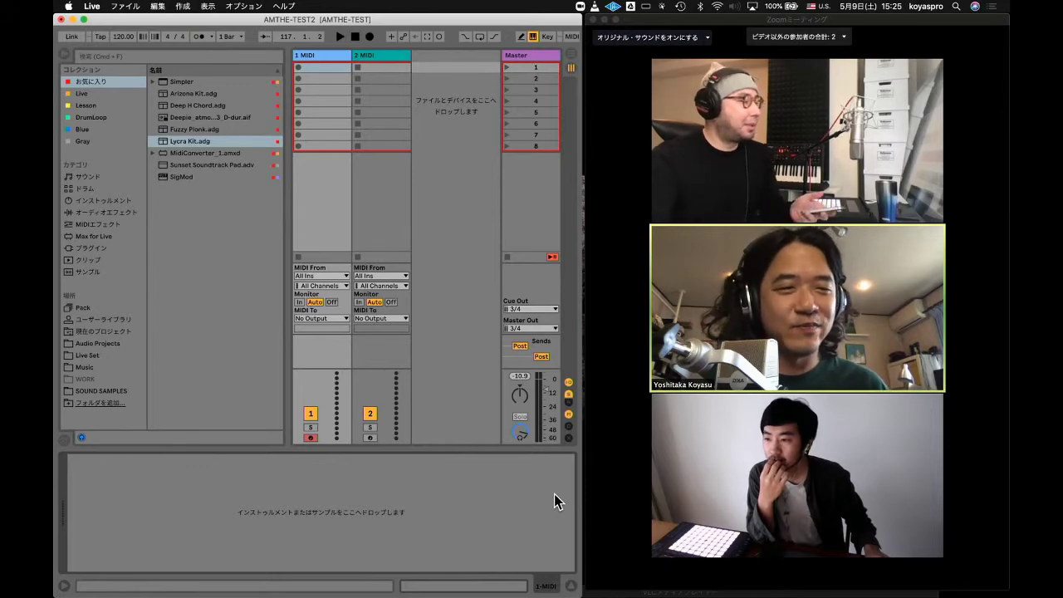
key("super+Tab")
key("super+Tab")
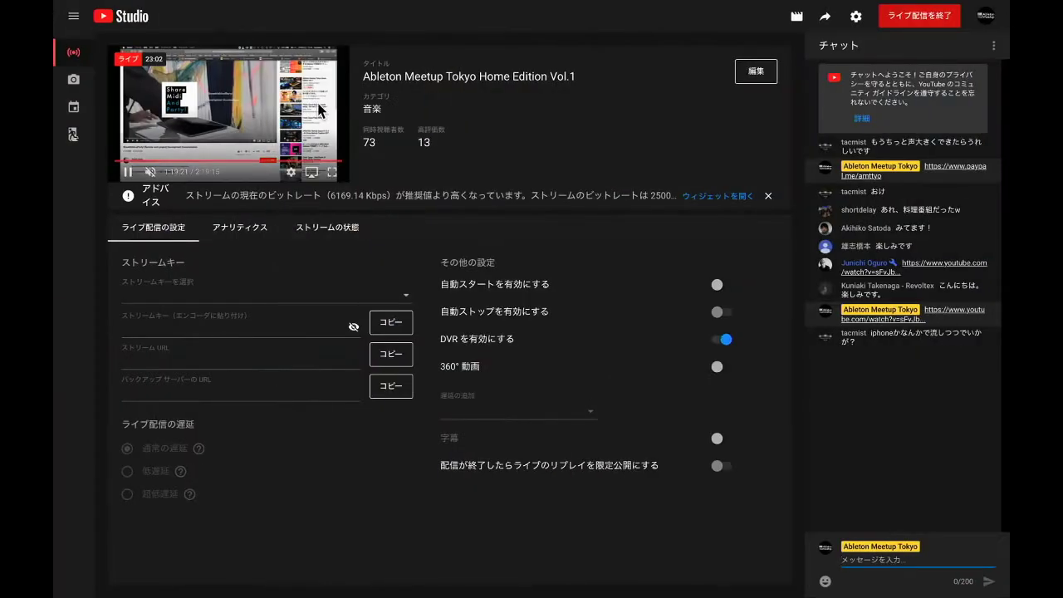
- Go back to the ShareMidiAndParty! video page and display the video full screen
mouse_move(387, 5)
left_click(372, 60)
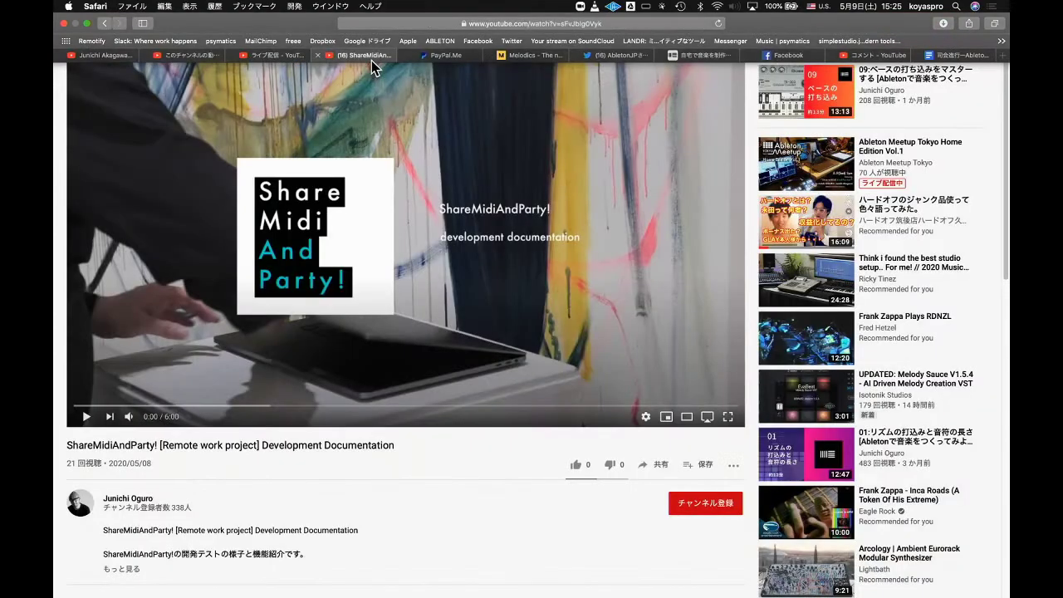
left_click(729, 419)
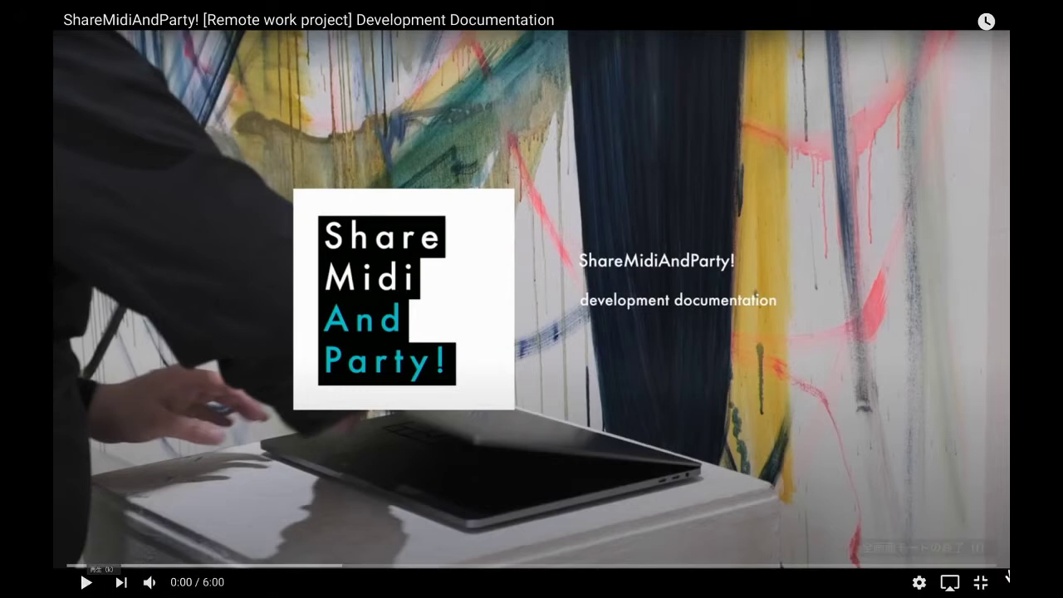
- Leave full screen, check the live stream dashboard's chat and return to the ShareMidiAndParty! video page
left_click(982, 583)
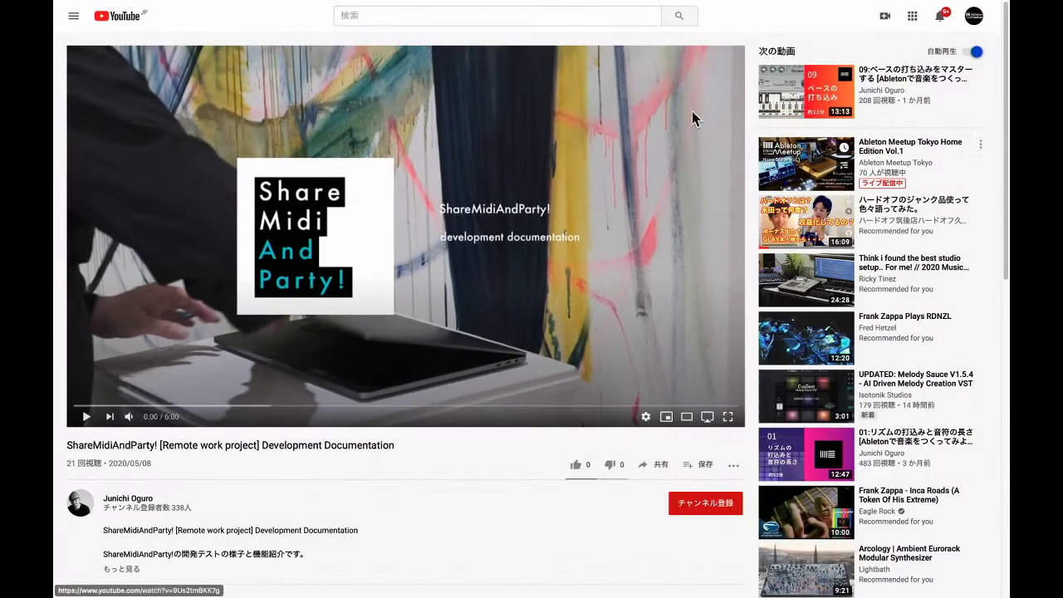
mouse_move(478, 18)
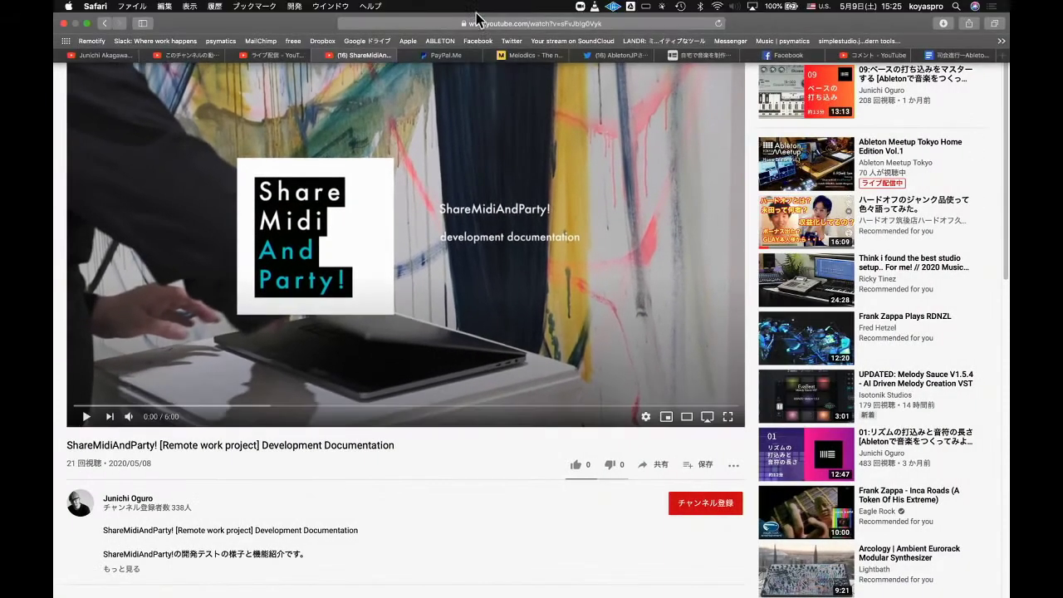
left_click(291, 55)
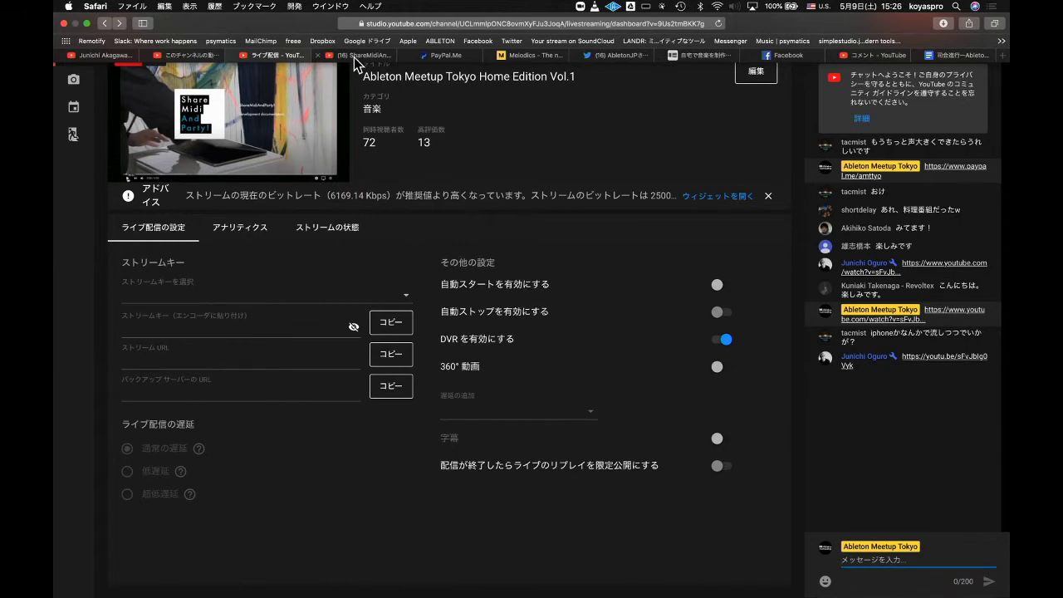
left_click(355, 58)
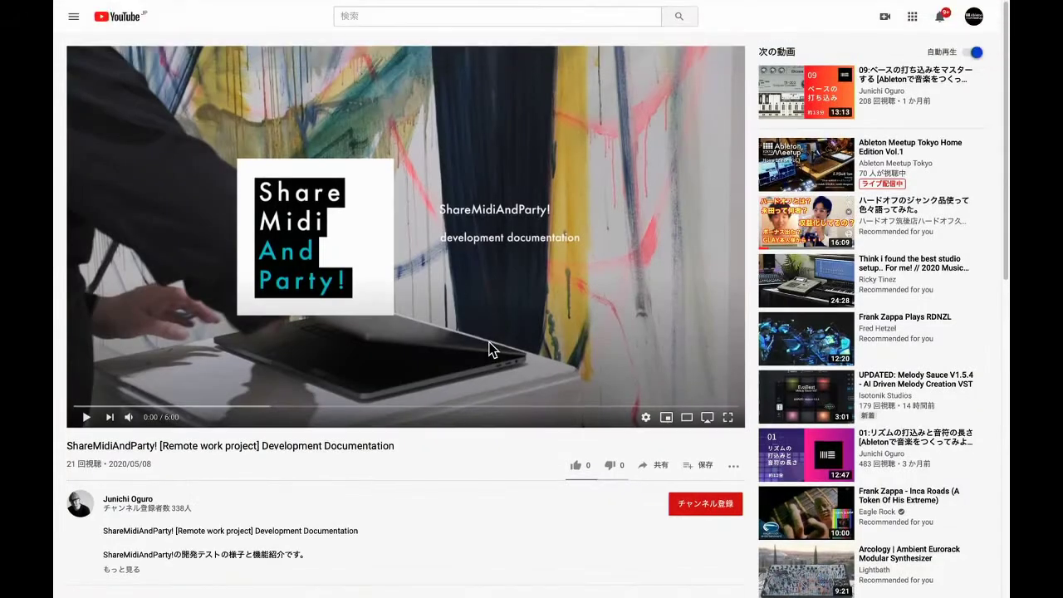
- Play the ShareMidiAndParty! video in full screen and lower its volume slightly
left_click(731, 424)
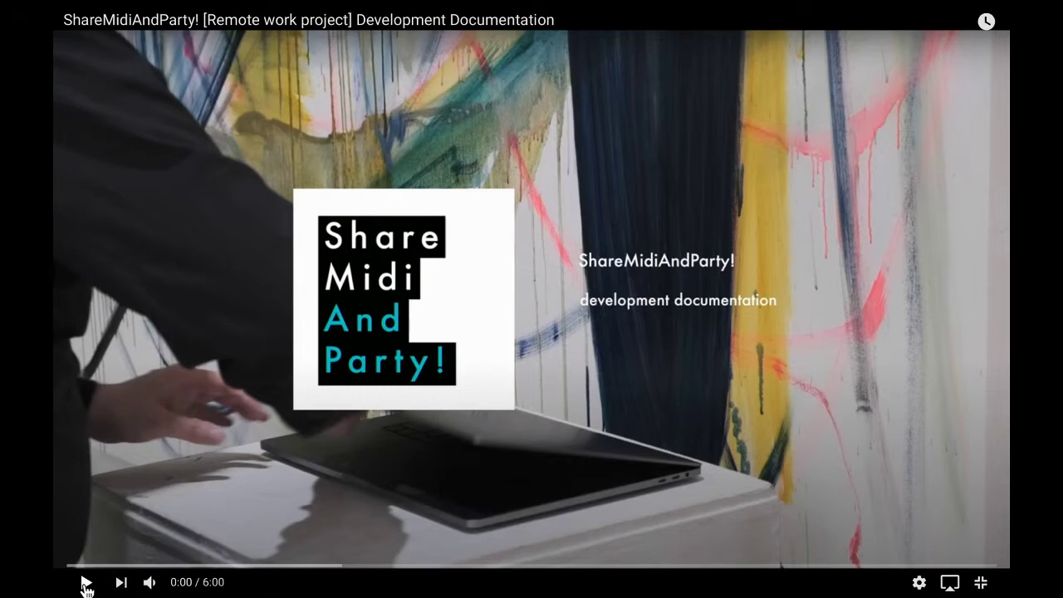
left_click(85, 584)
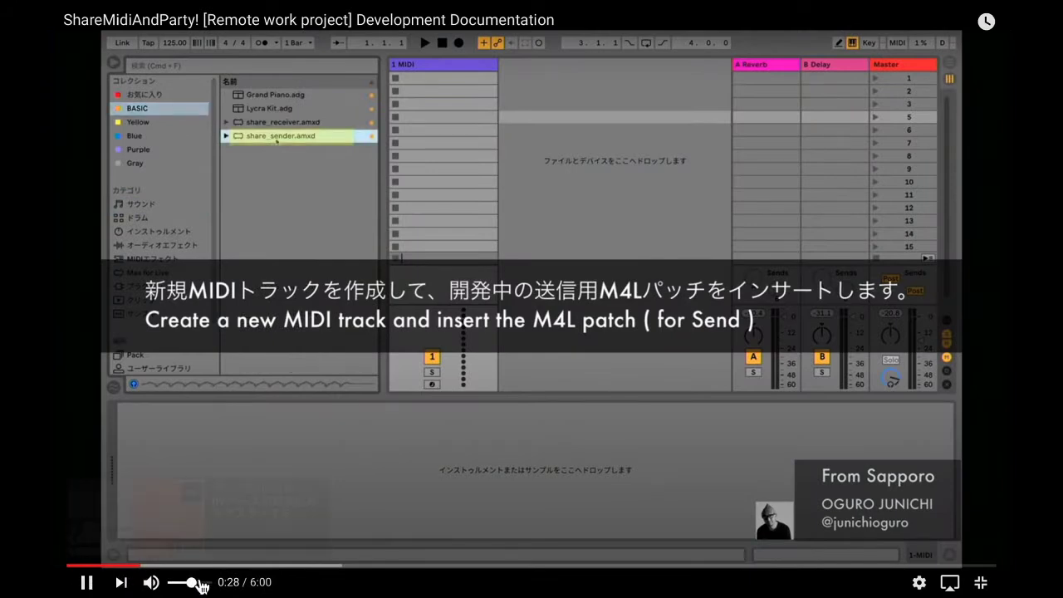
left_click_drag(191, 586, 187, 588)
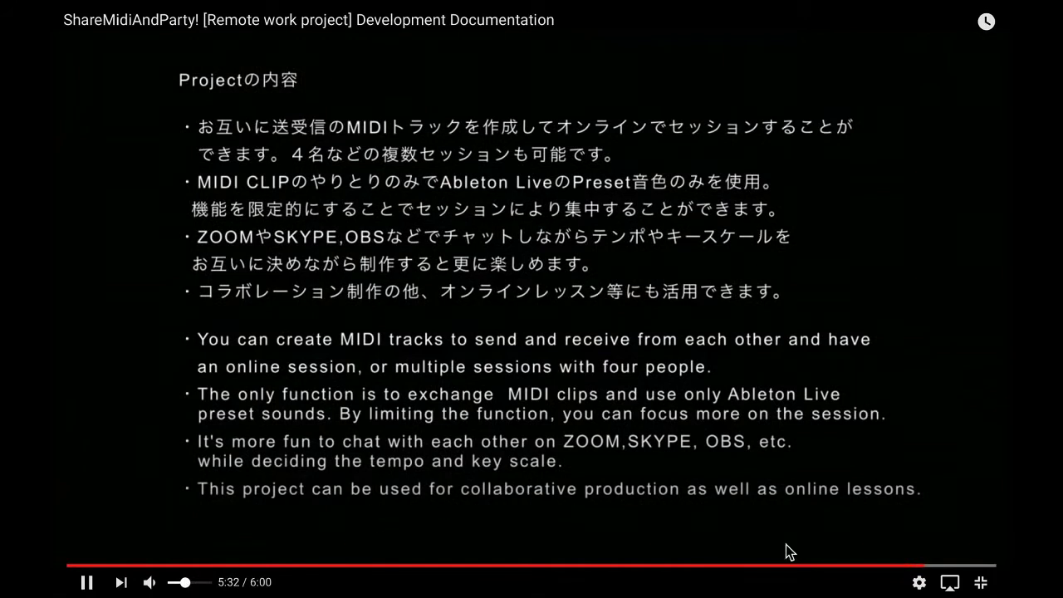
- Exit the video's full-screen view and switch to the Zoom meeting
left_click(982, 583)
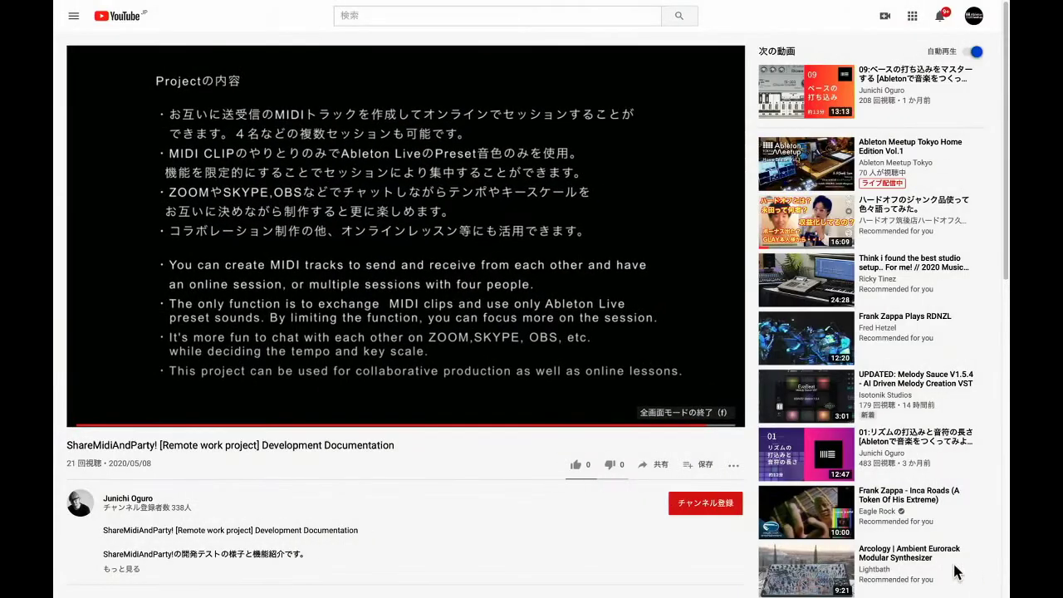
key("super+Tab")
key("super+Tab")
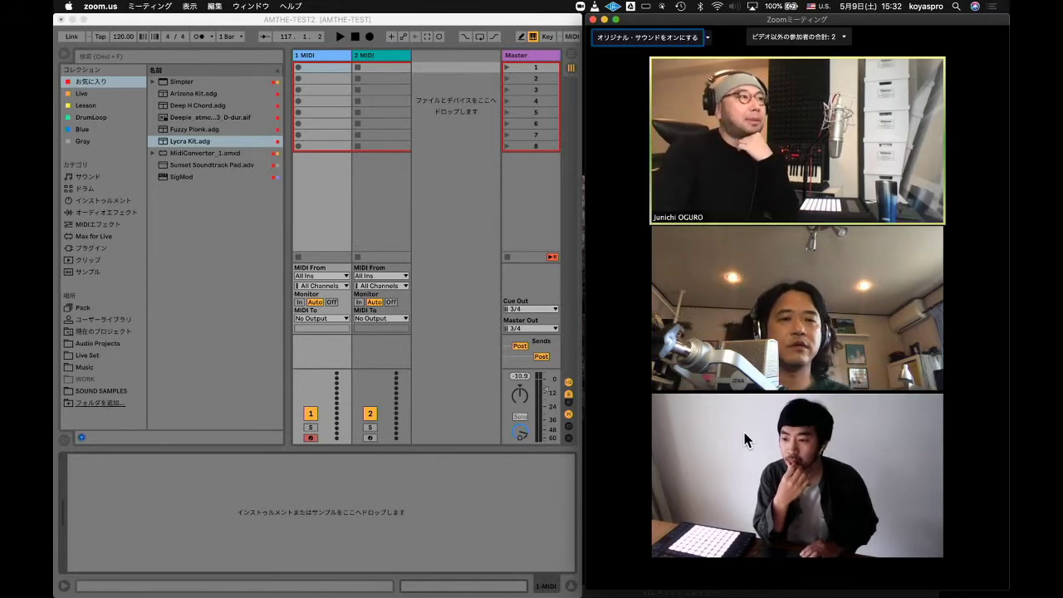
- Return to Safari, take its window out of full screen and close the tab playing the bass programming video
key("super+Tab")
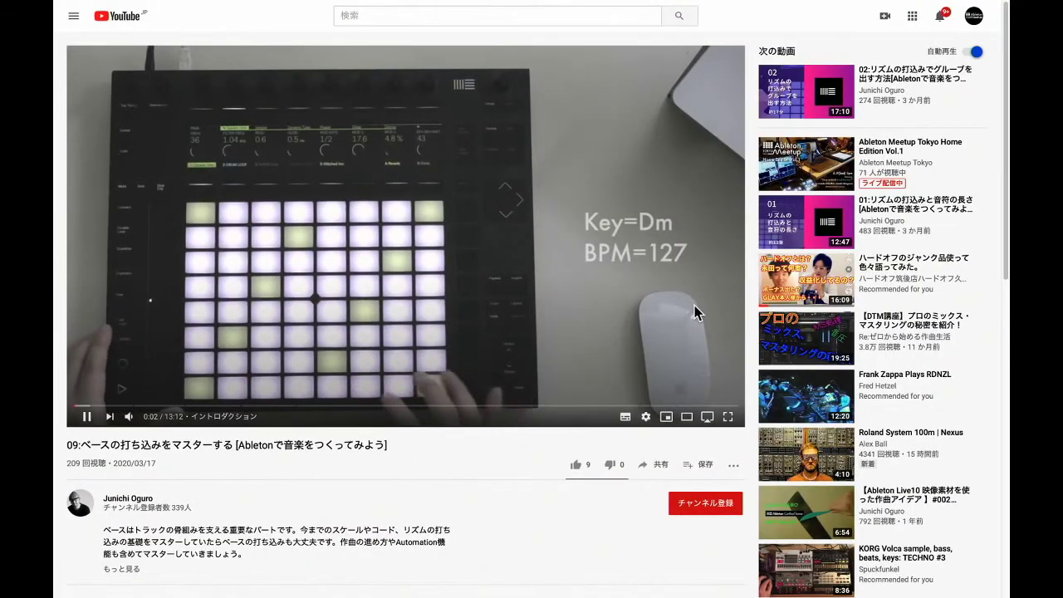
key("ctrl+super+f")
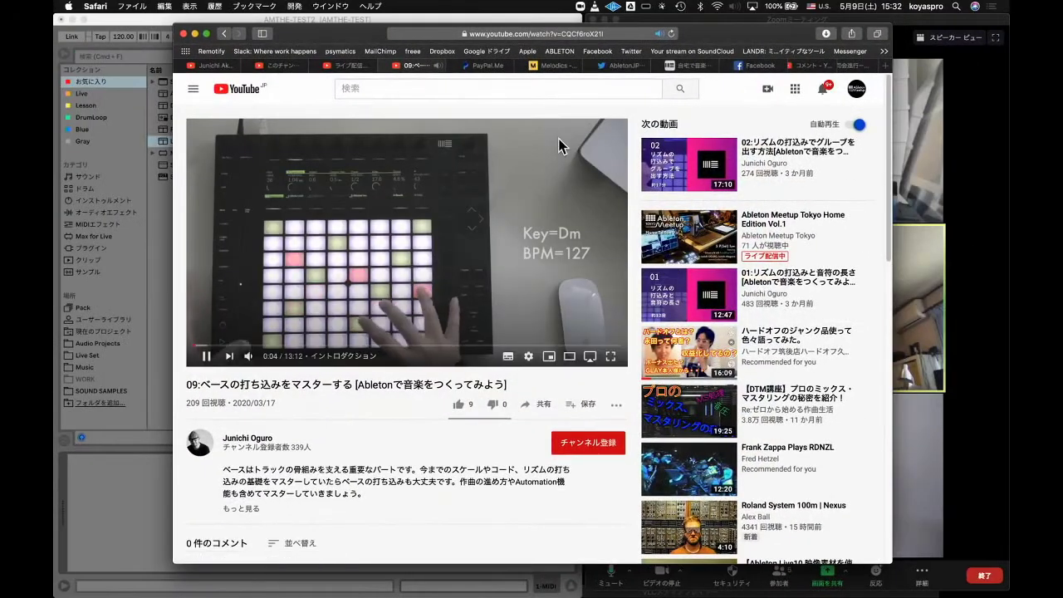
key("super+w")
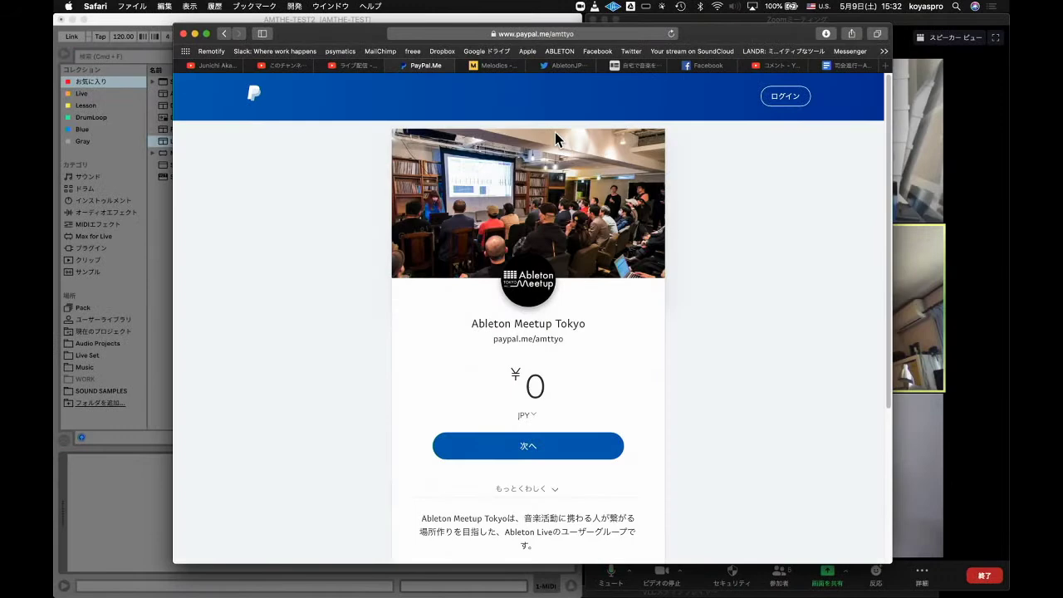
- Show the live stream dashboard and place its window behind the Zoom meeting with the chat still visible
left_click(356, 66)
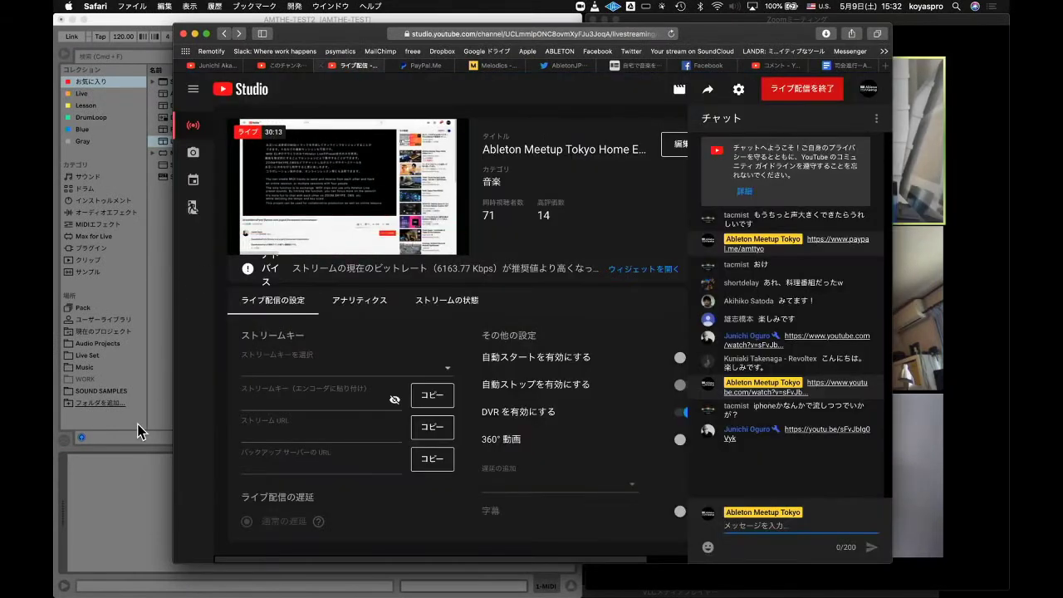
key("super+Tab")
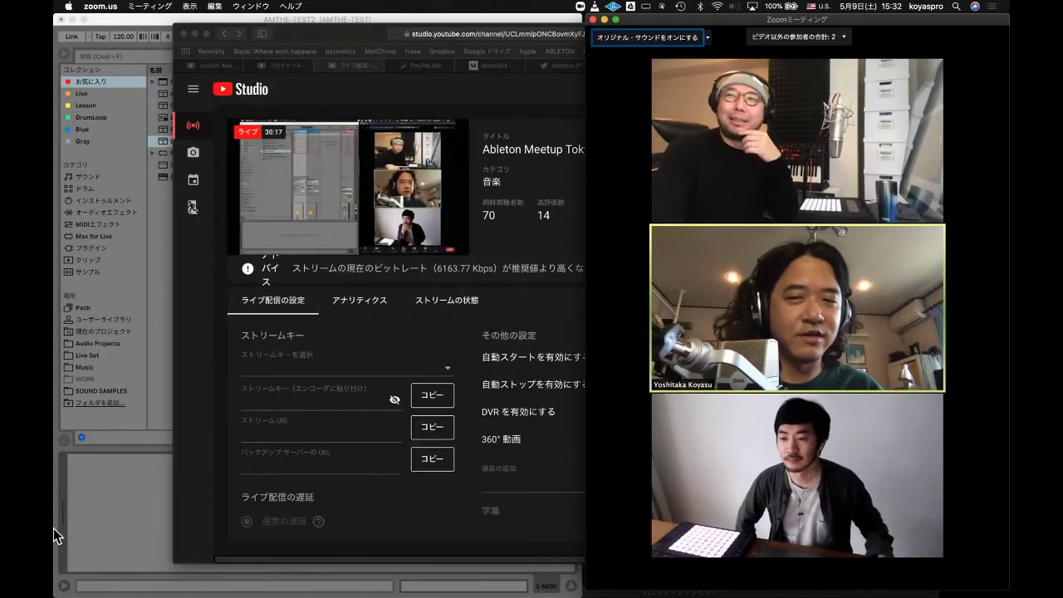
left_click_drag(348, 33, 53, 47)
left_click(665, 25)
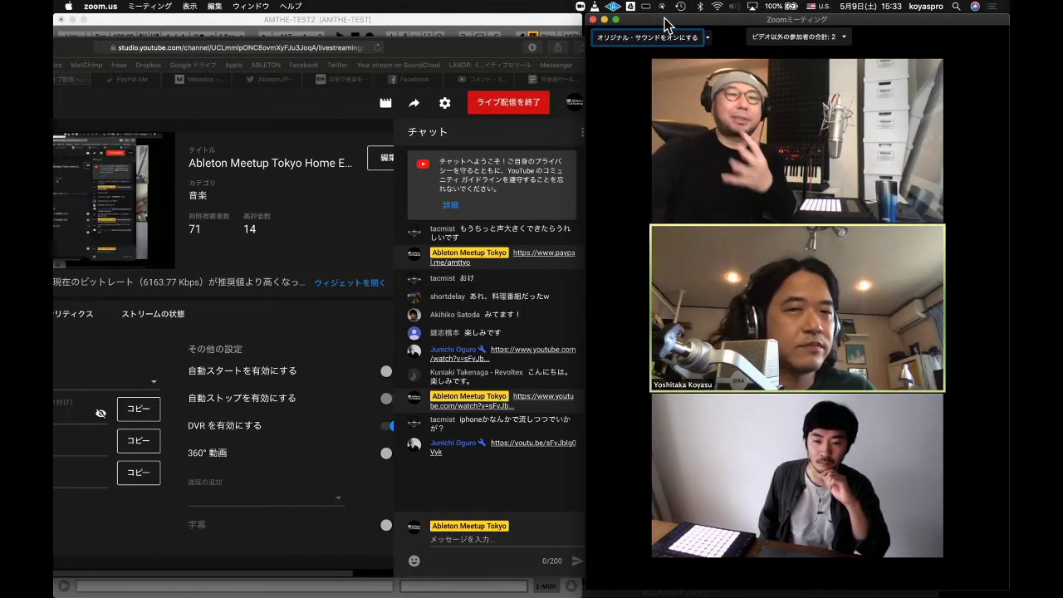
- Move the dashboard's browser window almost entirely off-screen to uncover the Ableton Live set
left_click(471, 57)
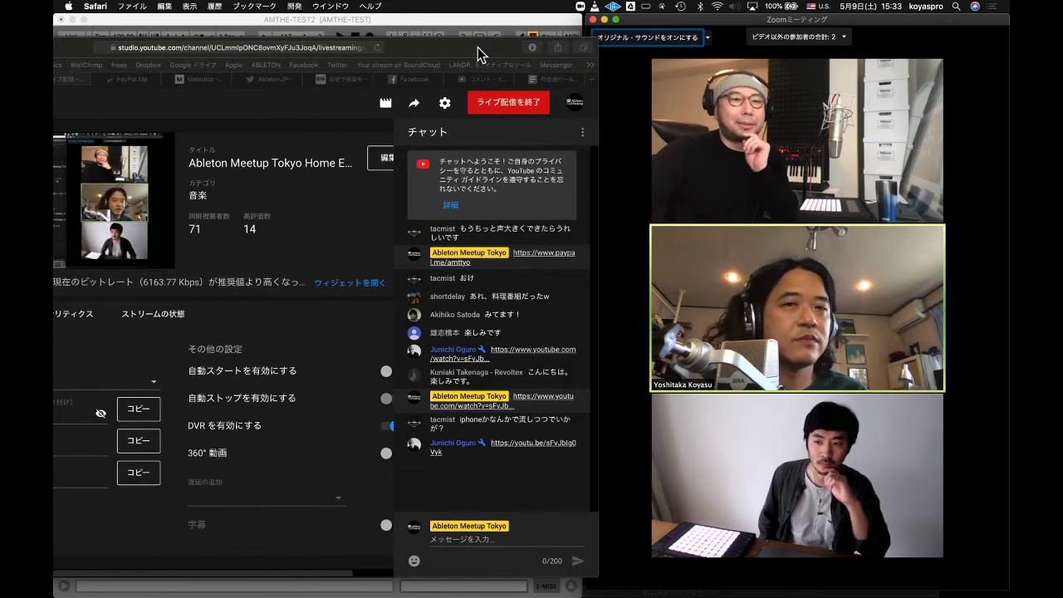
left_click_drag(427, 52, 494, 597)
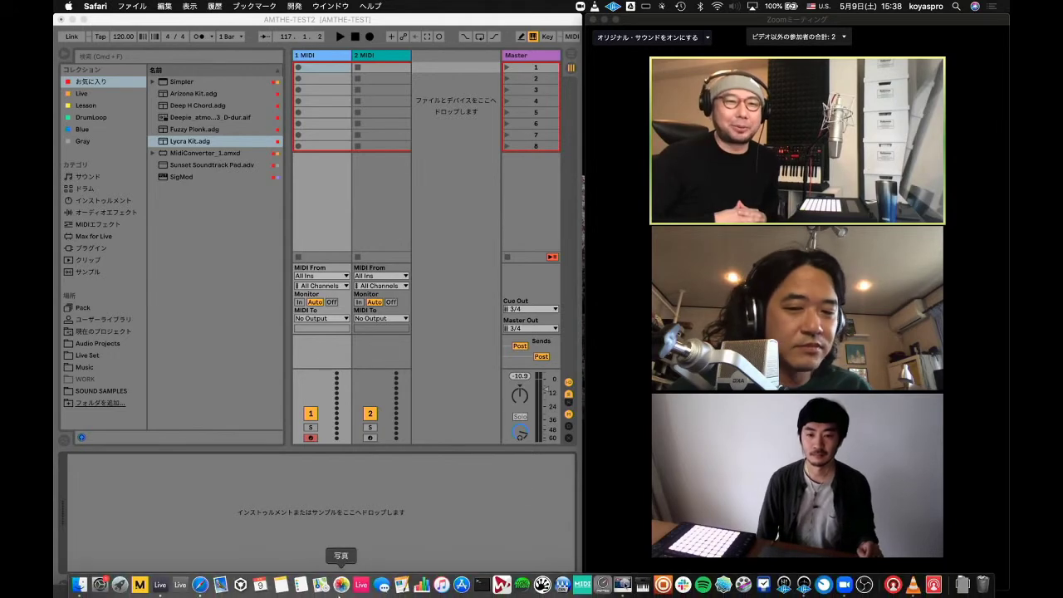
left_click_drag(499, 595, 396, 594)
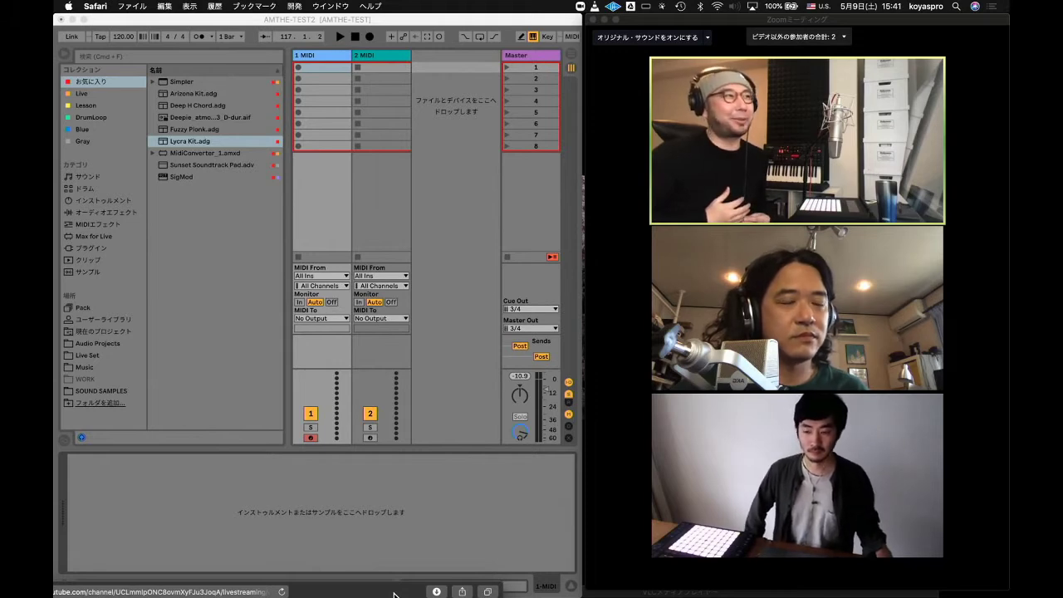
left_click_drag(394, 595, 475, 595)
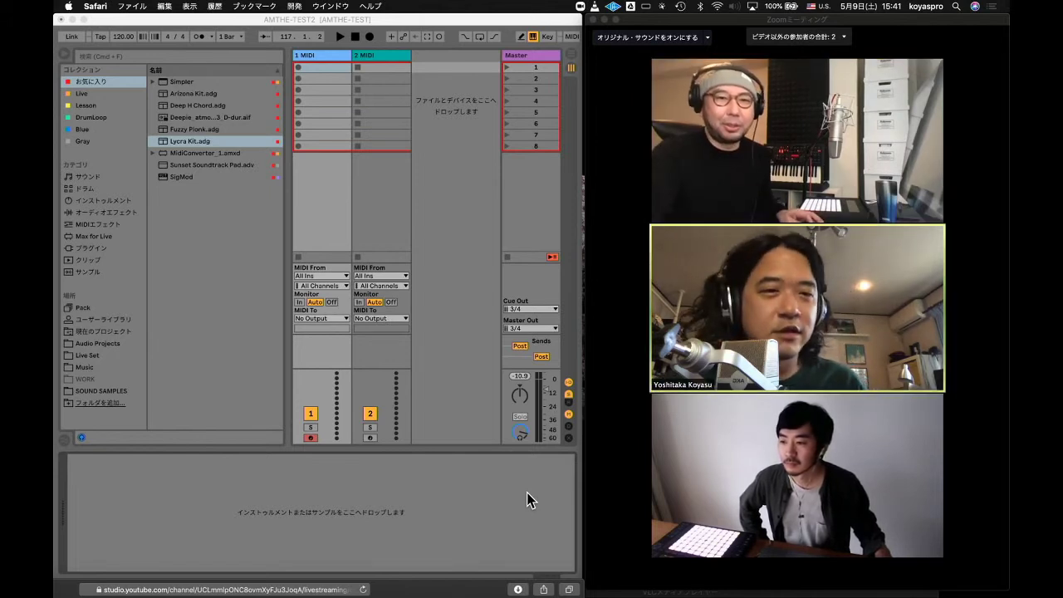
left_click(484, 200)
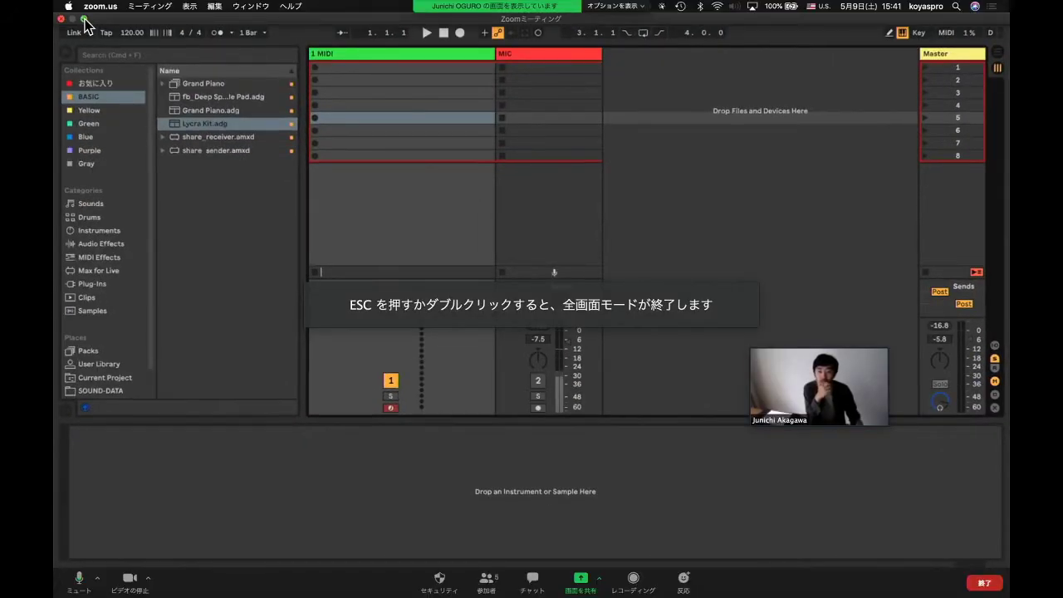
- Leave the Zoom meeting's full-screen view and return the shared Ableton Live set to full screen
left_click(83, 26)
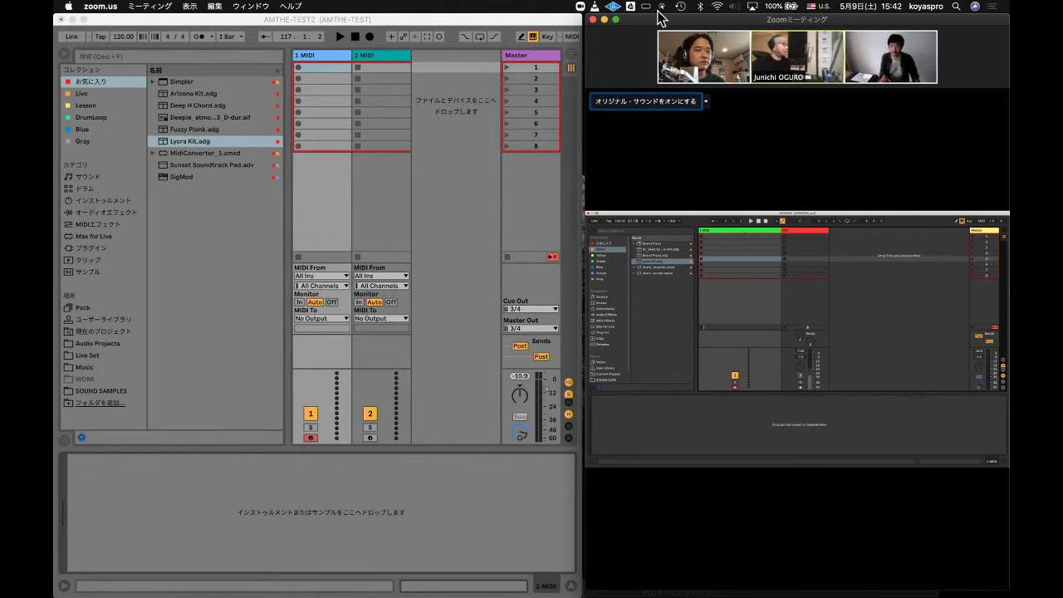
mouse_move(645, 31)
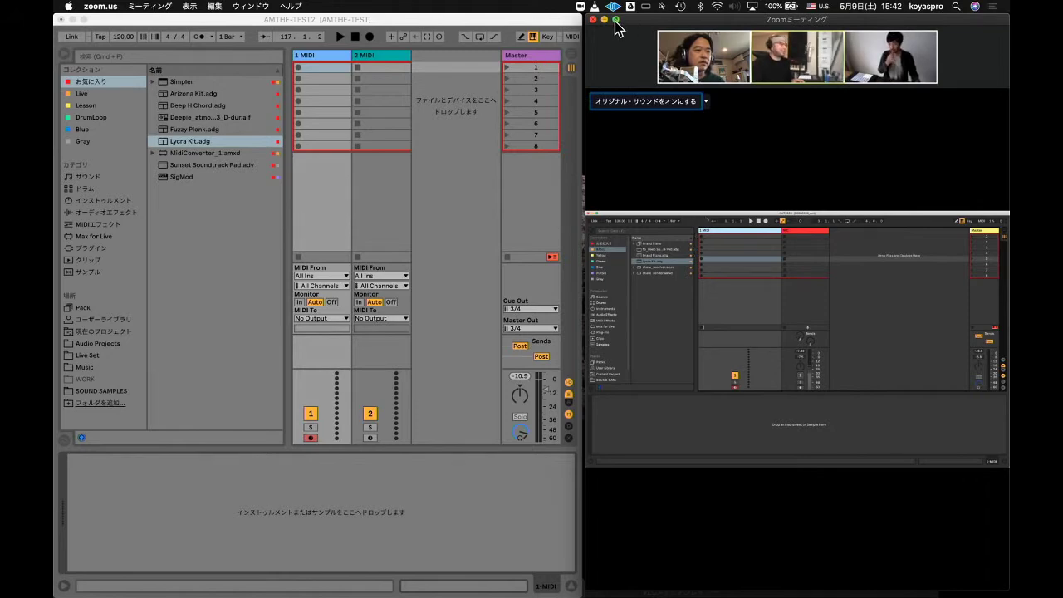
left_click(615, 20)
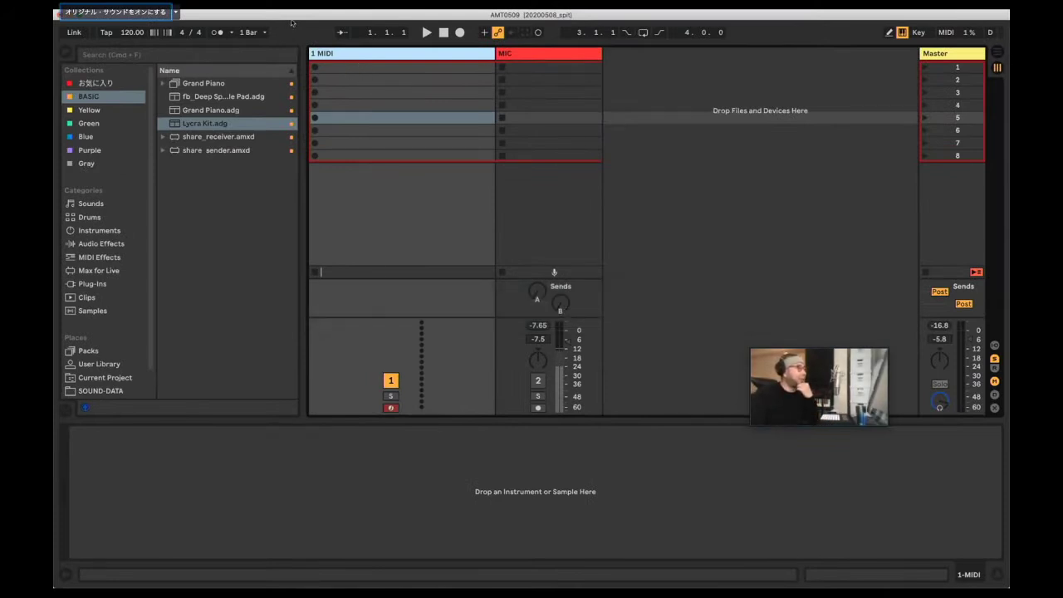
left_click(187, 137)
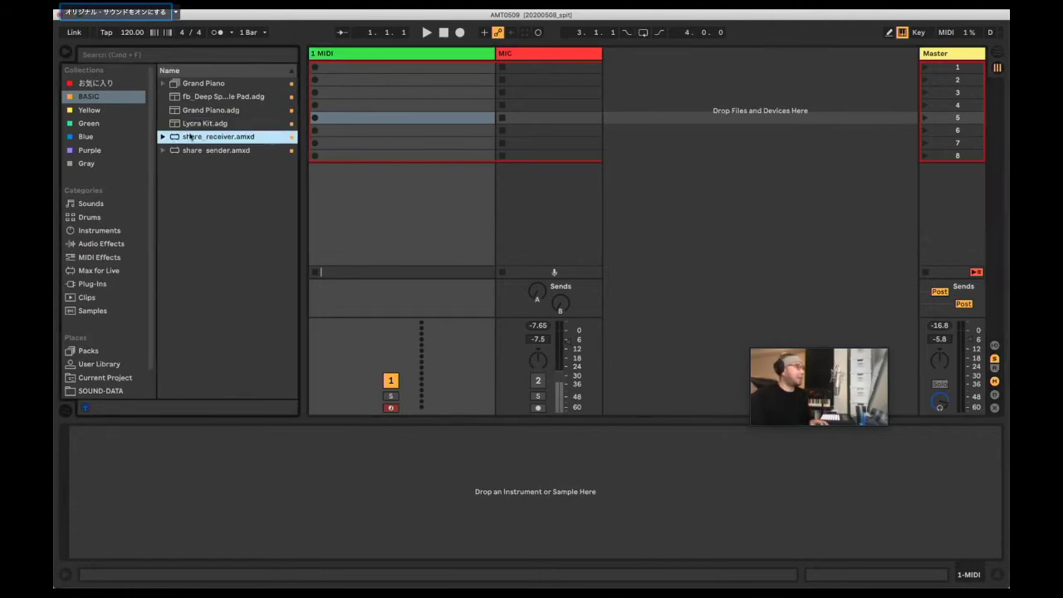
left_click_drag(278, 360, 279, 494)
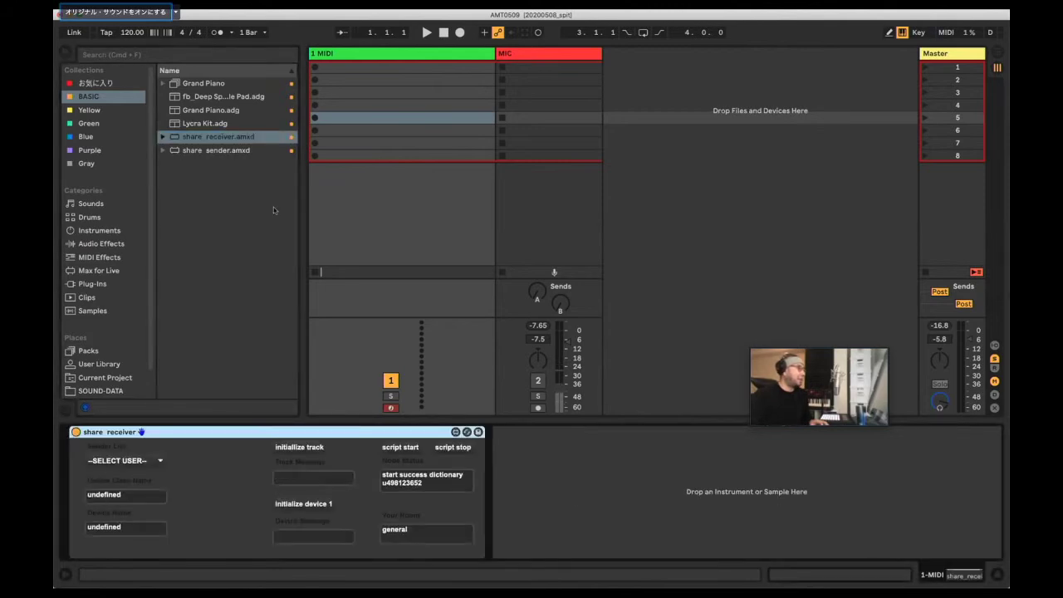
left_click(238, 138)
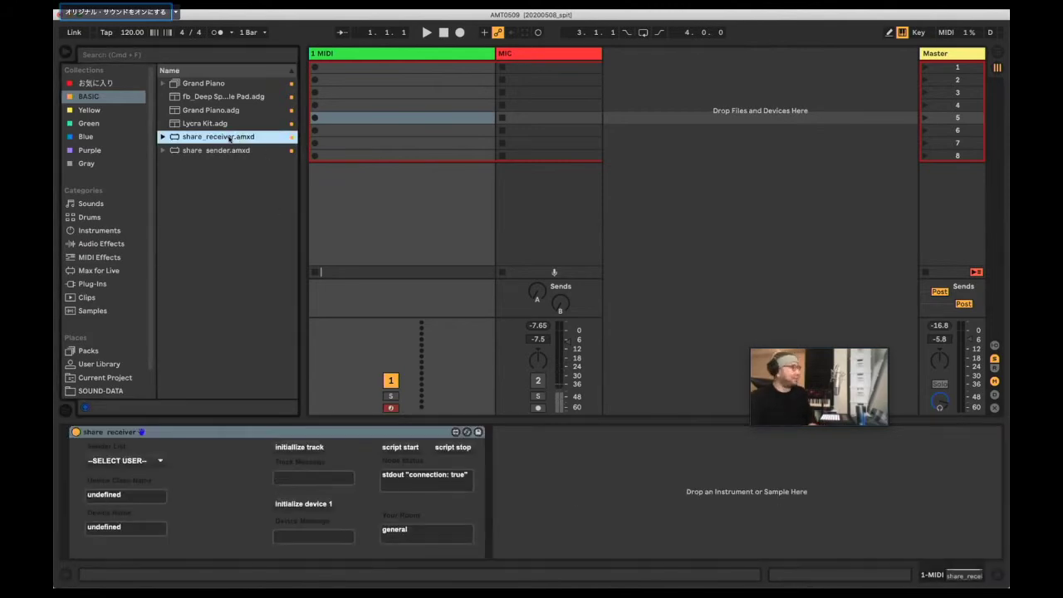
- Load SMAP-Sender.amxd from the Blue collection onto the first MIDI track
left_click(100, 125)
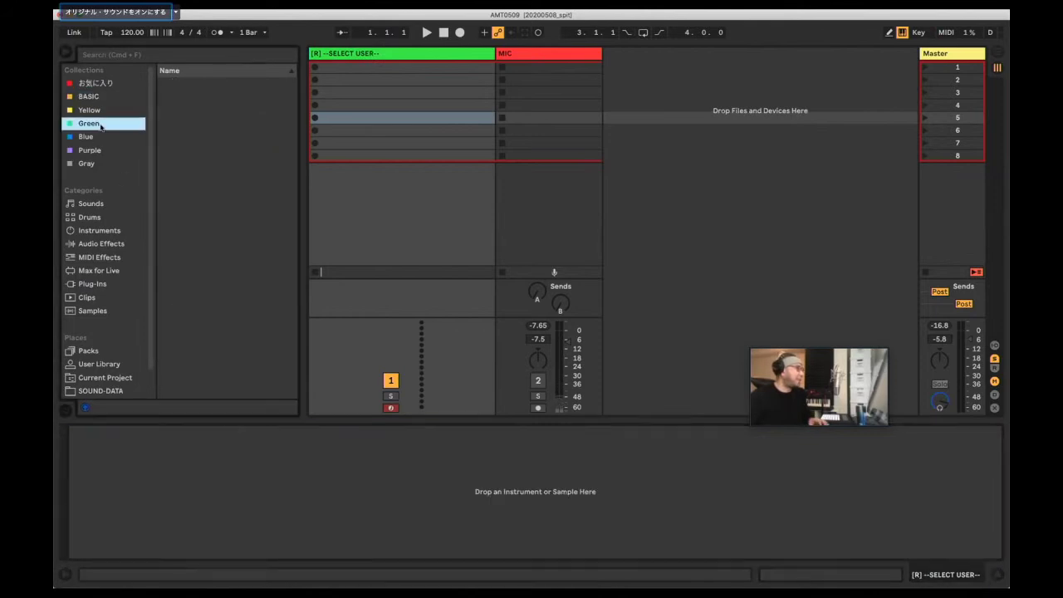
left_click(101, 136)
left_click_drag(211, 122, 250, 523)
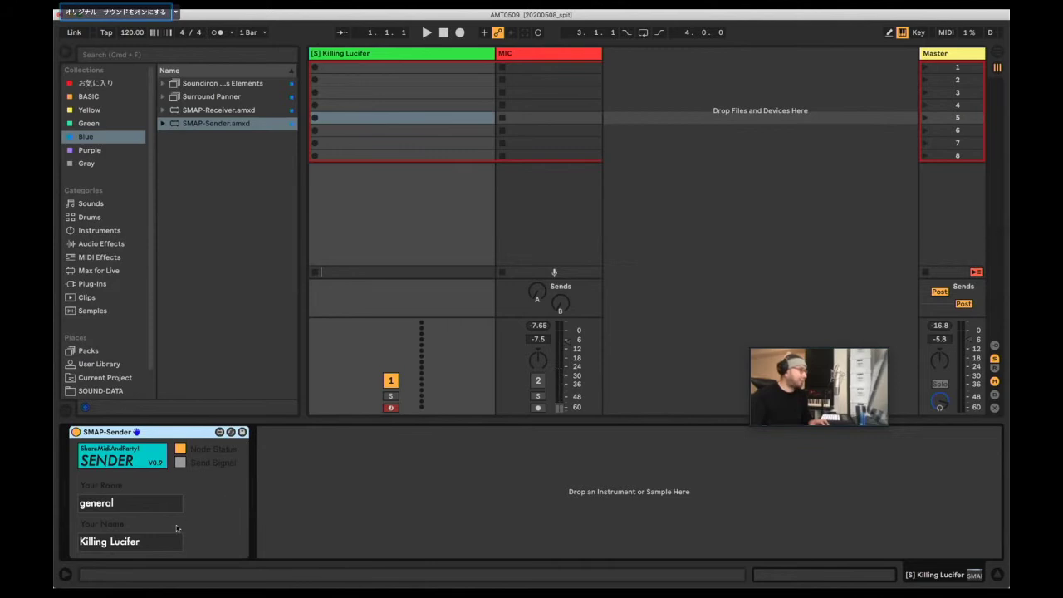
- Replace the user name in the SMAP-Sender device with DR_ followed by the performer's surname
left_click(144, 542)
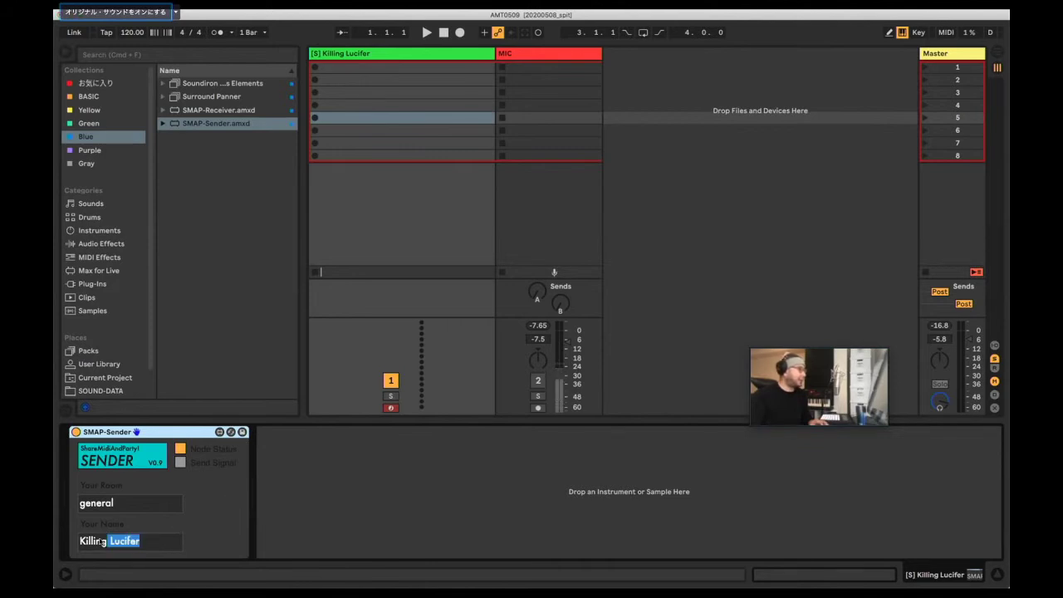
left_click(143, 542)
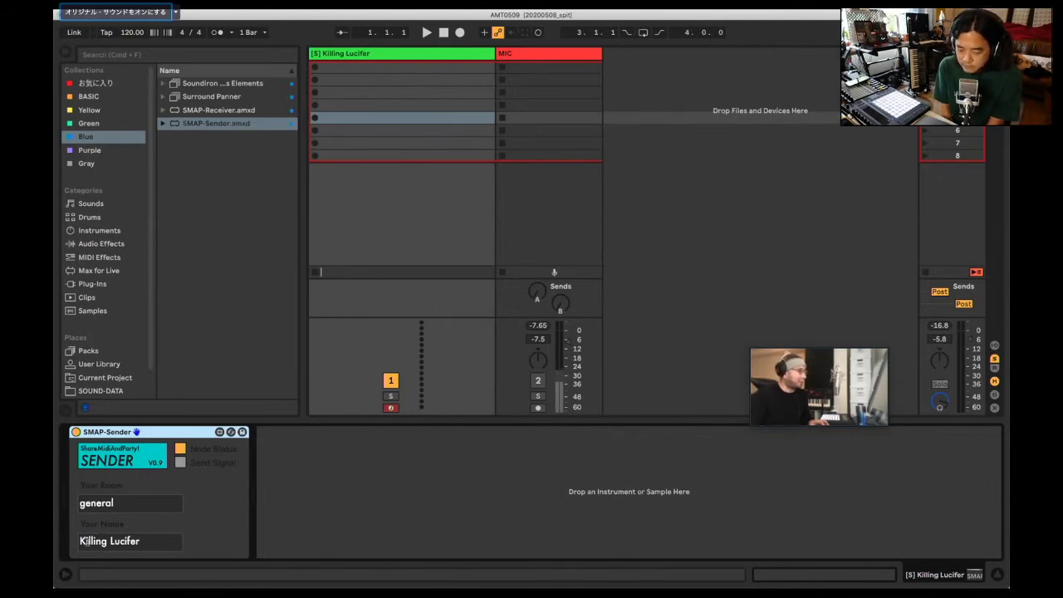
left_click_drag(152, 541, 71, 540)
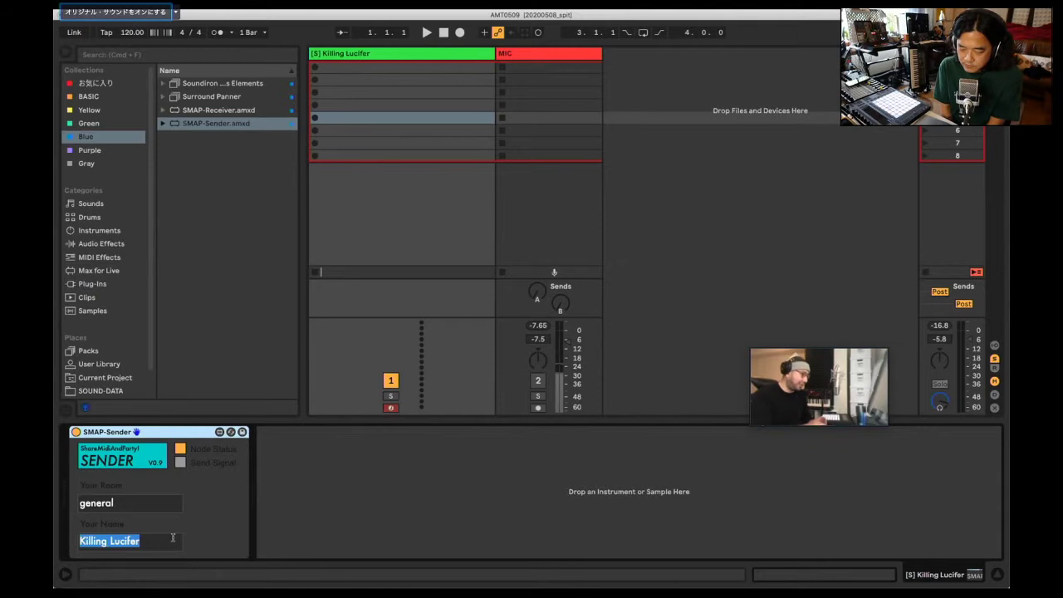
type("DR")
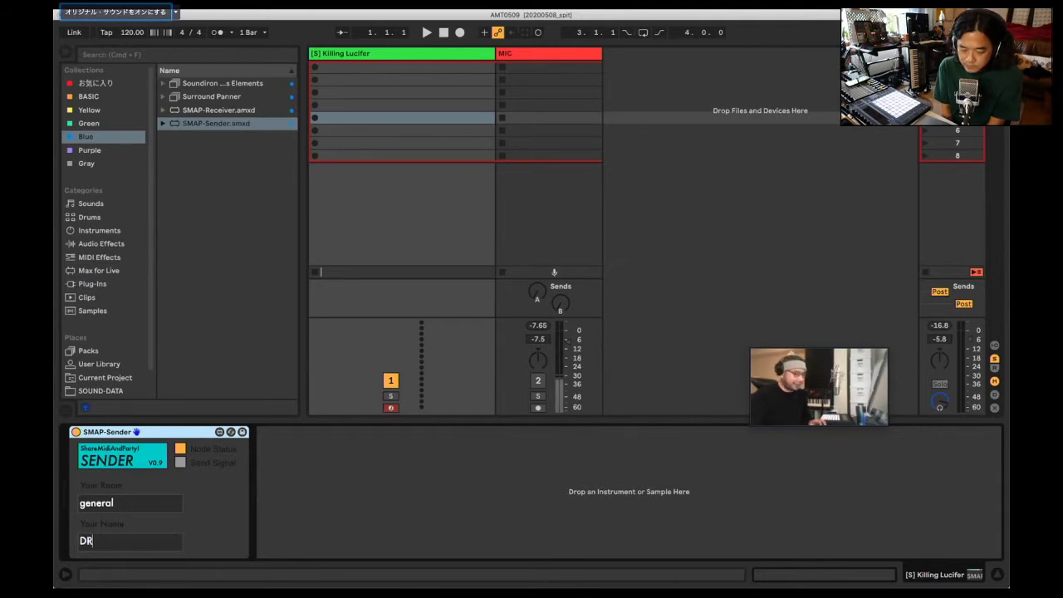
type("_OGURO")
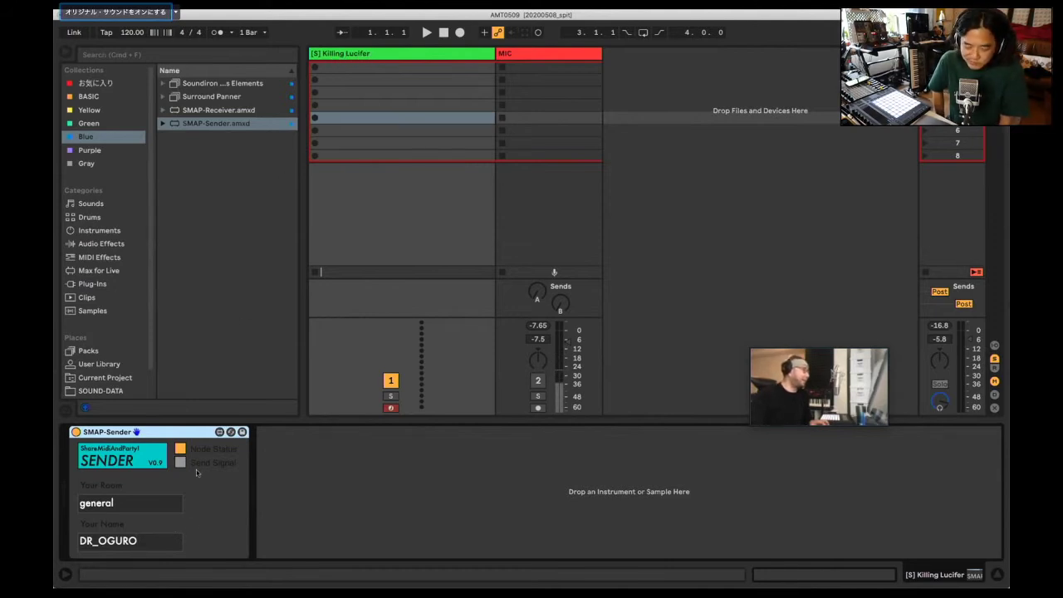
key("Return")
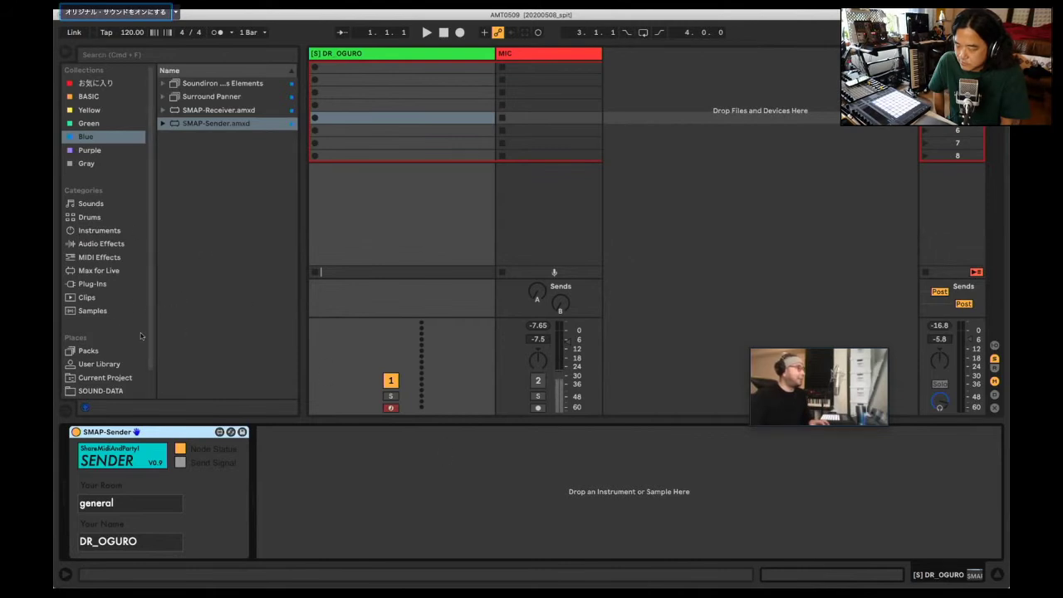
- Load Lycra Kit.adg from the BASIC collection after the SMAP-Sender on the first track
left_click(88, 112)
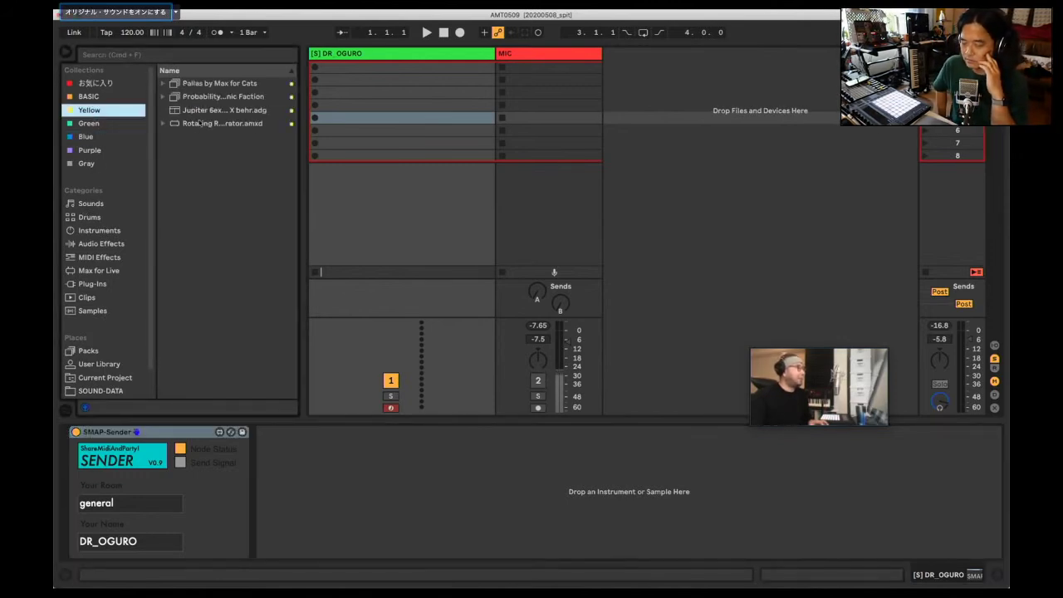
left_click(94, 98)
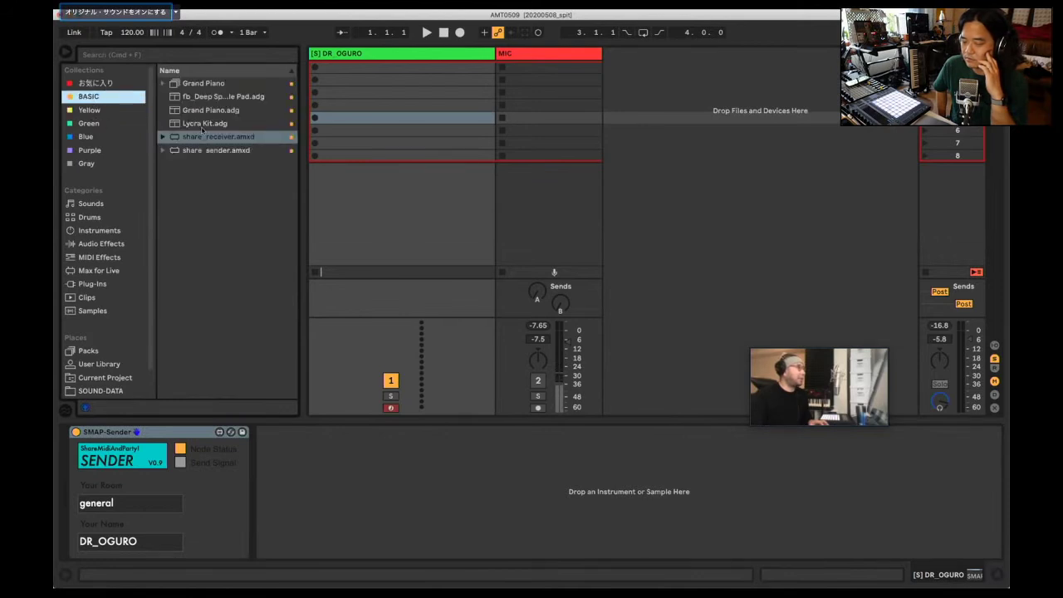
left_click(196, 124)
left_click_drag(354, 376, 382, 481)
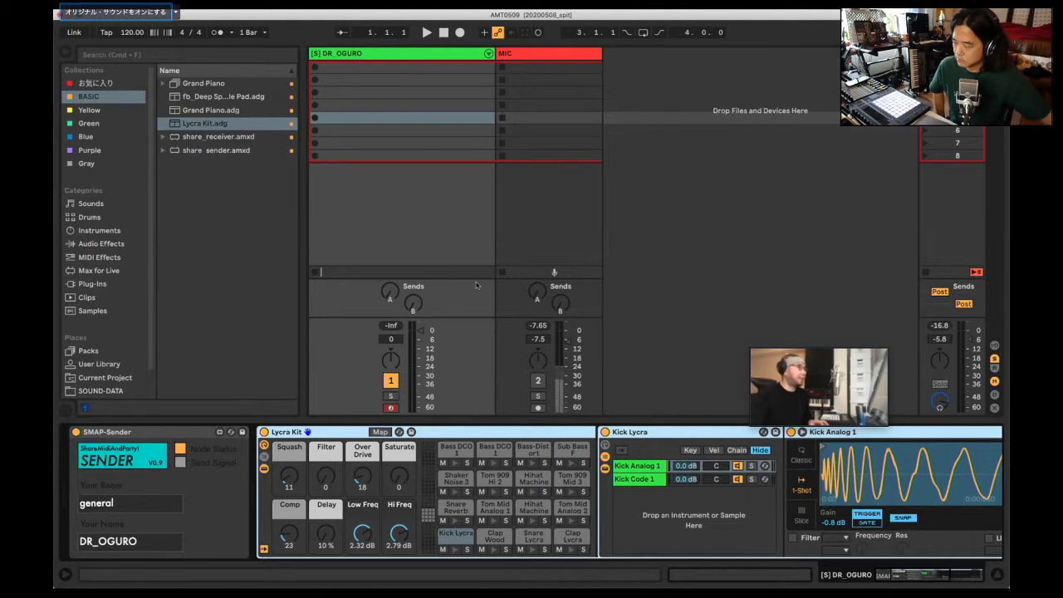
- Insert a new MIDI track beside the sender track and colour it yellow
right_click(443, 56)
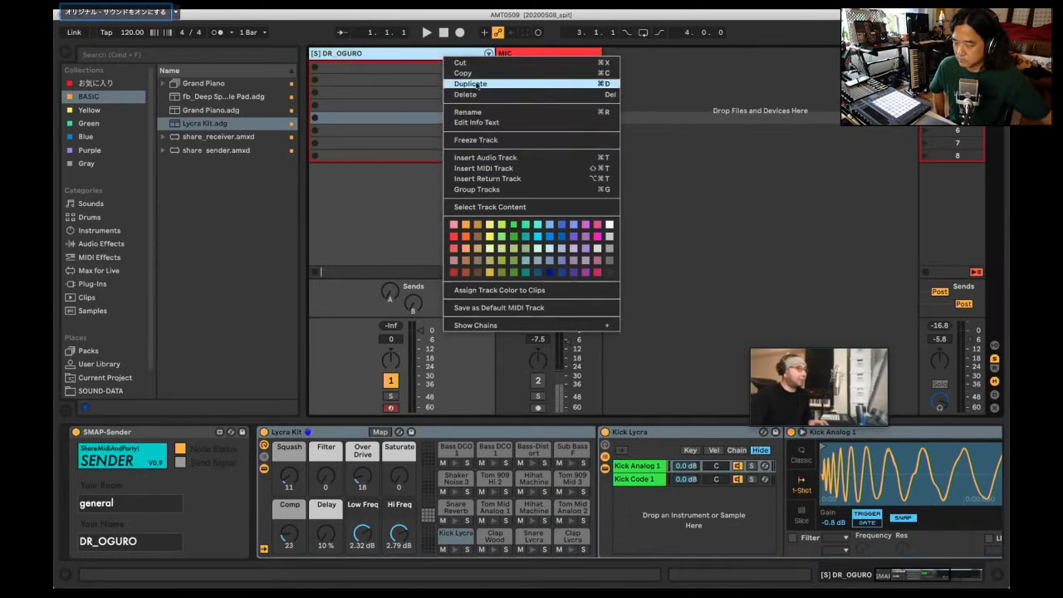
left_click(505, 168)
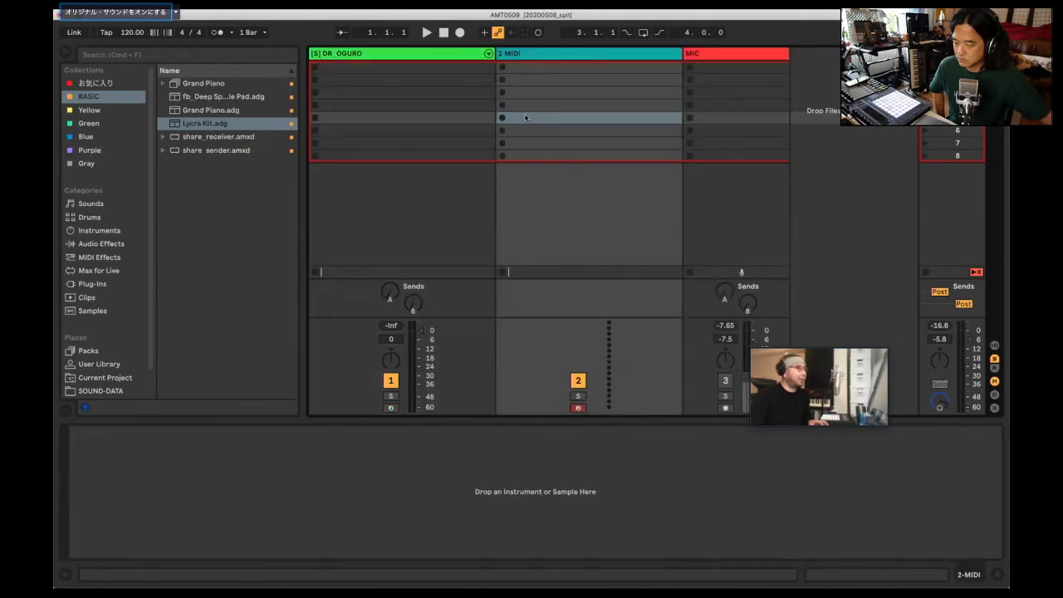
right_click(543, 56)
left_click(590, 233)
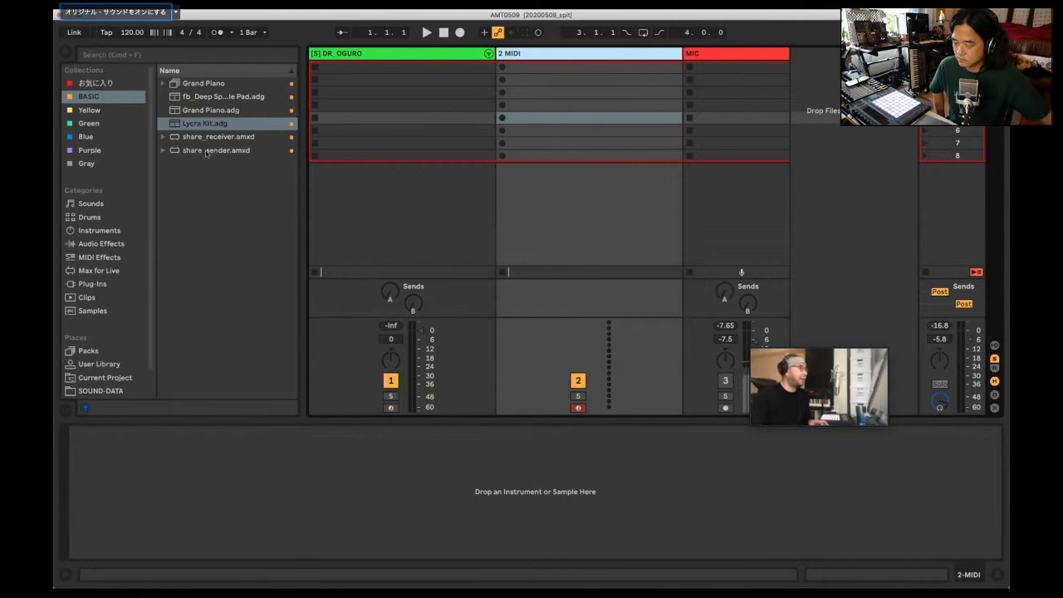
- Load SMAP-Receiver.amxd from the Blue collection onto the yellow MIDI track, keeping the room set to general
left_click_drag(209, 142, 311, 473)
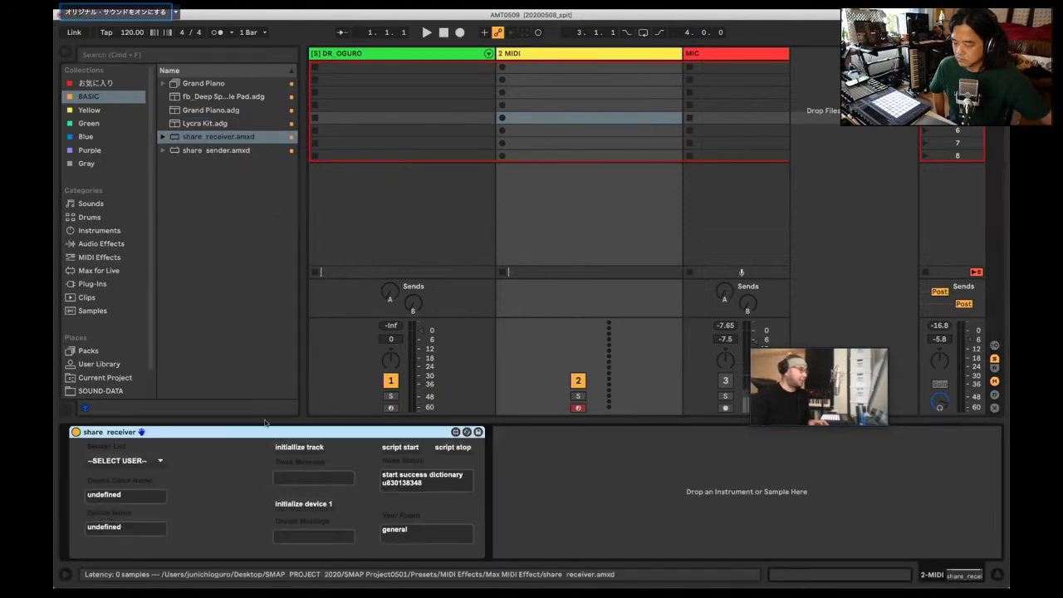
key("Delete")
left_click(86, 136)
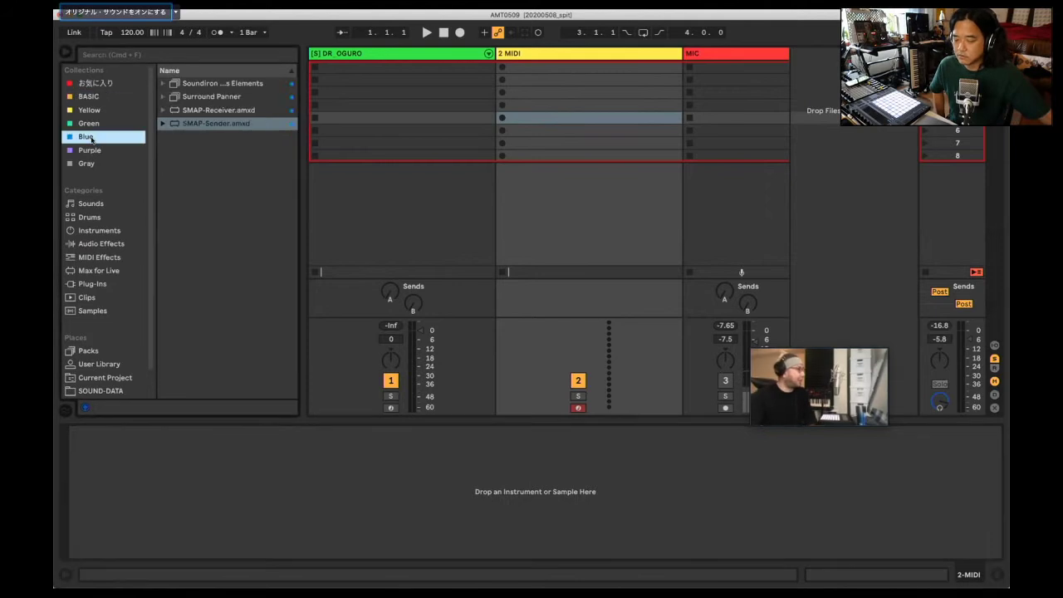
left_click(219, 109)
left_click_drag(255, 235, 331, 527)
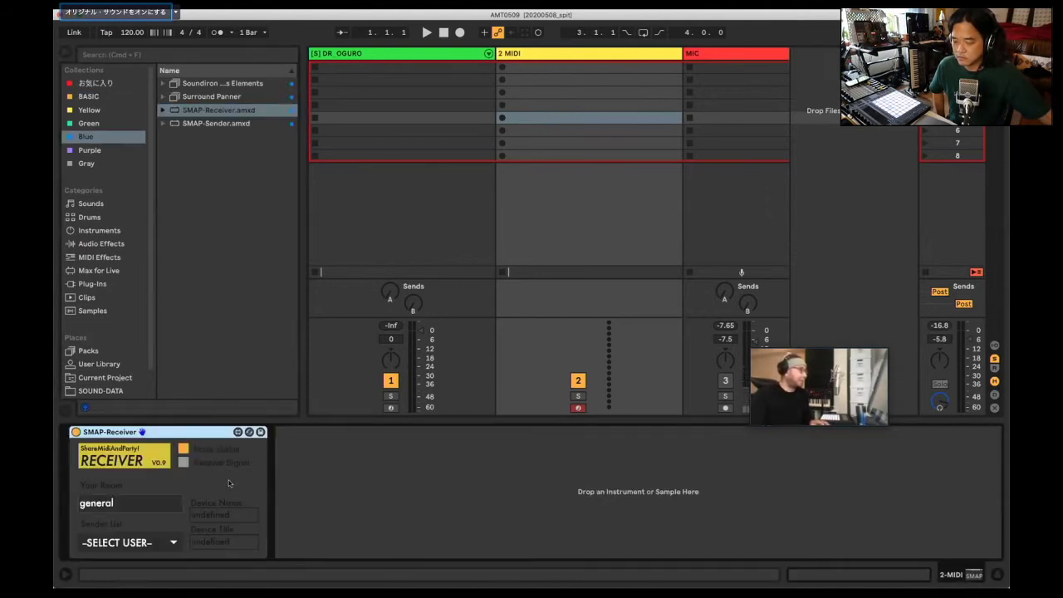
left_click_drag(129, 502, 61, 501)
left_click(146, 488)
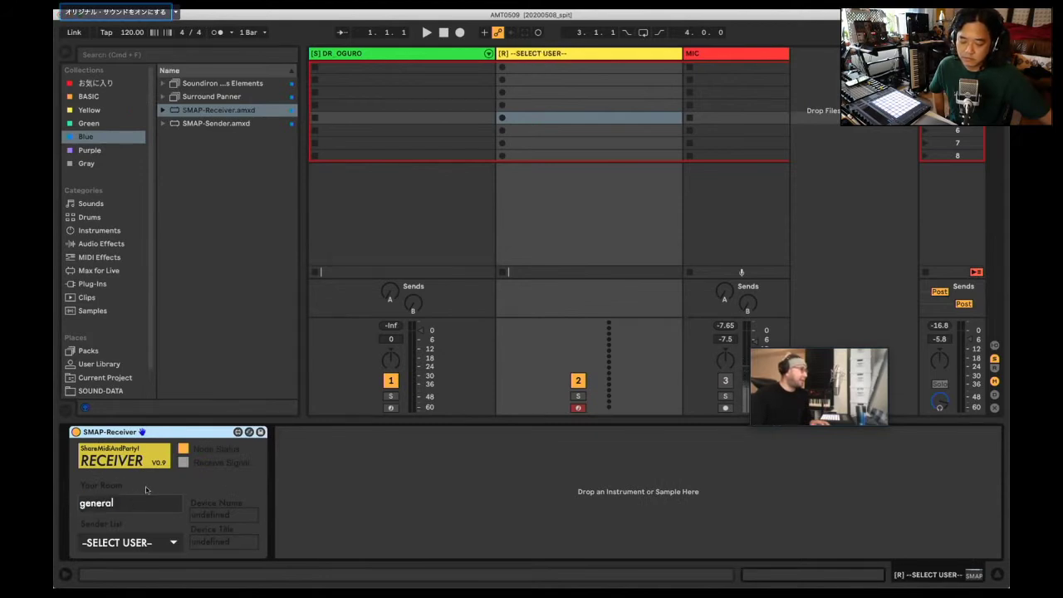
- Open the sender list of the SMAP-Receiver on the yellow track
left_click(572, 53)
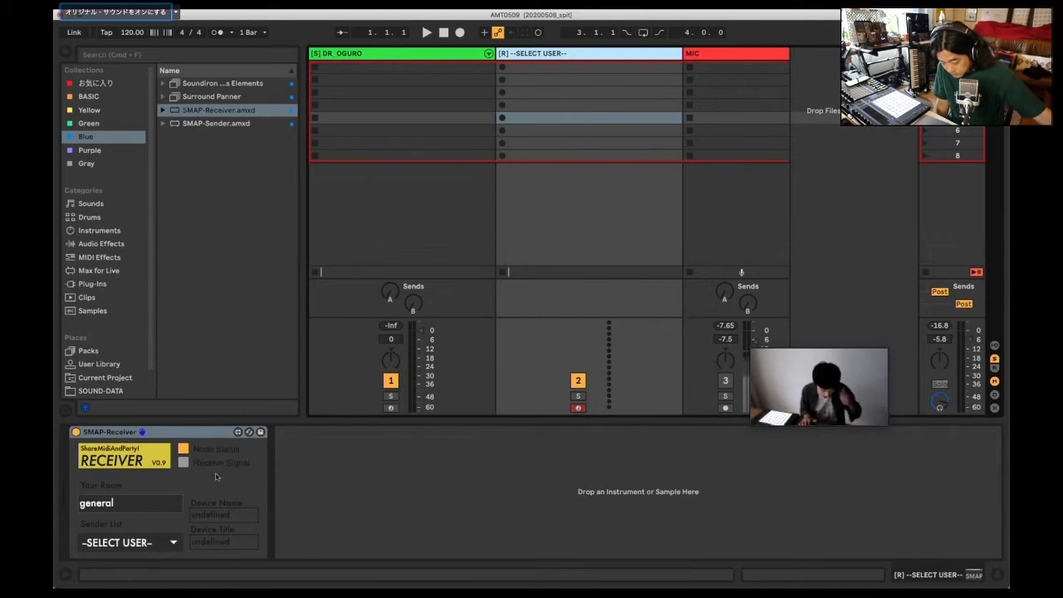
left_click(152, 542)
left_click(152, 542)
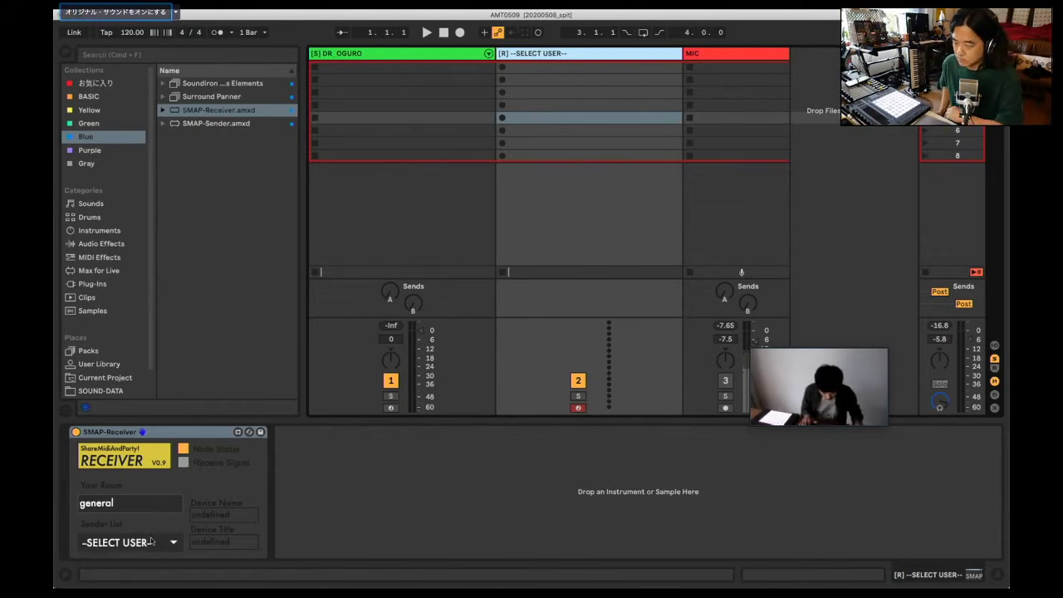
- Move Zoom's floating speaker video off the mixer and device area to above the Master track's clip slots
mouse_move(849, 409)
left_click_drag(836, 344, 952, 434)
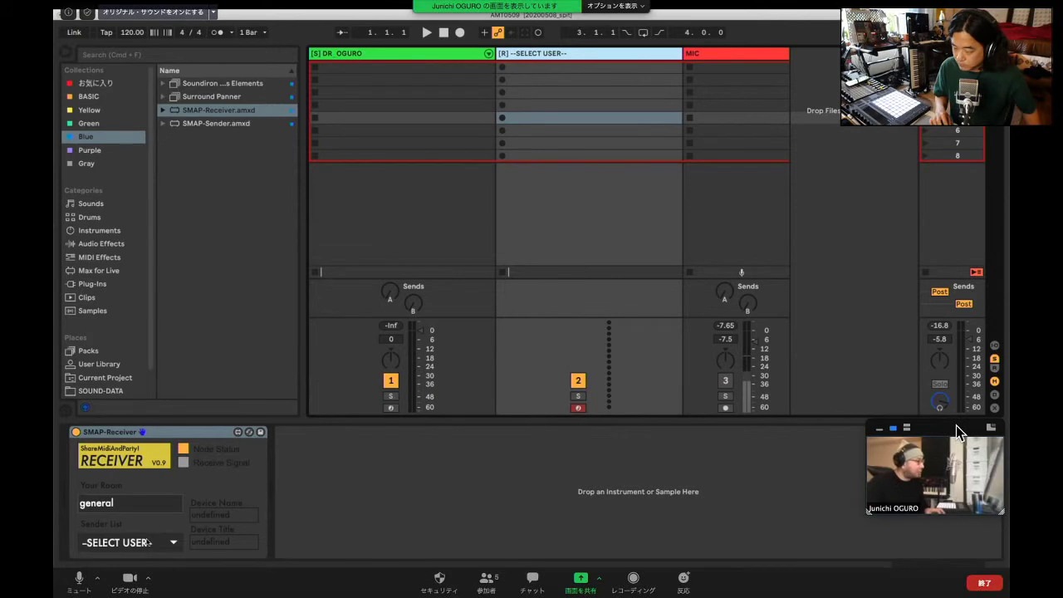
left_click_drag(957, 426, 960, 27)
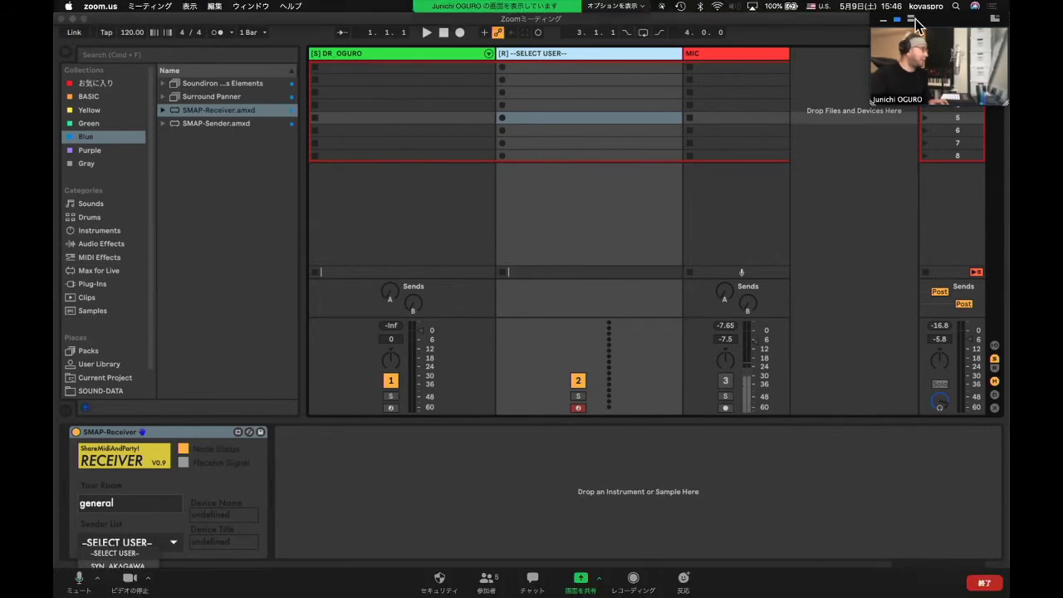
- Choose the sender whose name starts with SYN_ in the SMAP-Receiver
left_click(116, 566)
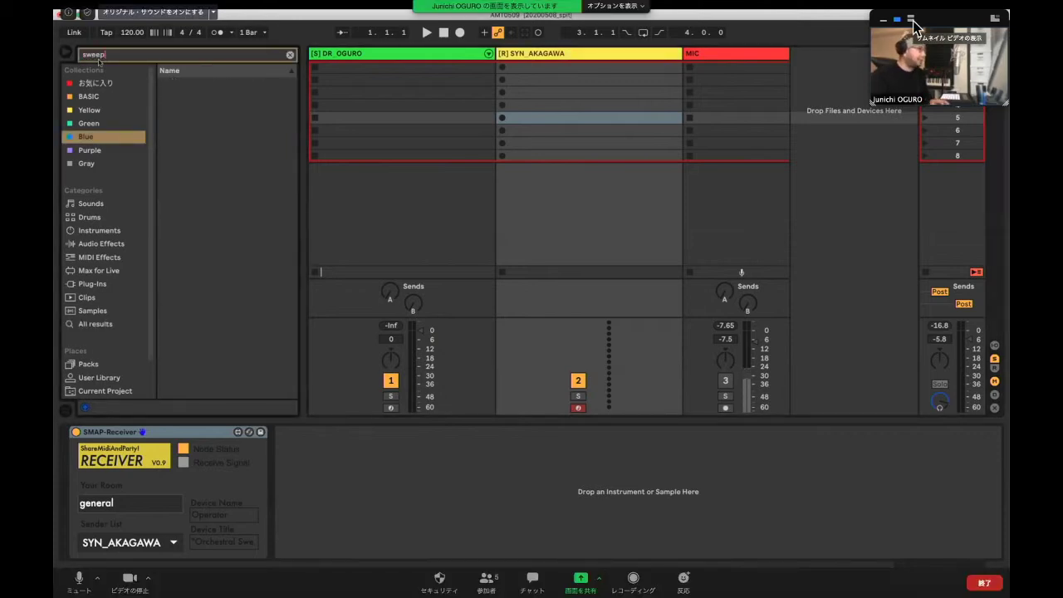
- Show all participants as thumbnail videos in Zoom and load Orchestral Sweep Pad.adv after the SMAP-Receiver
left_click(913, 23)
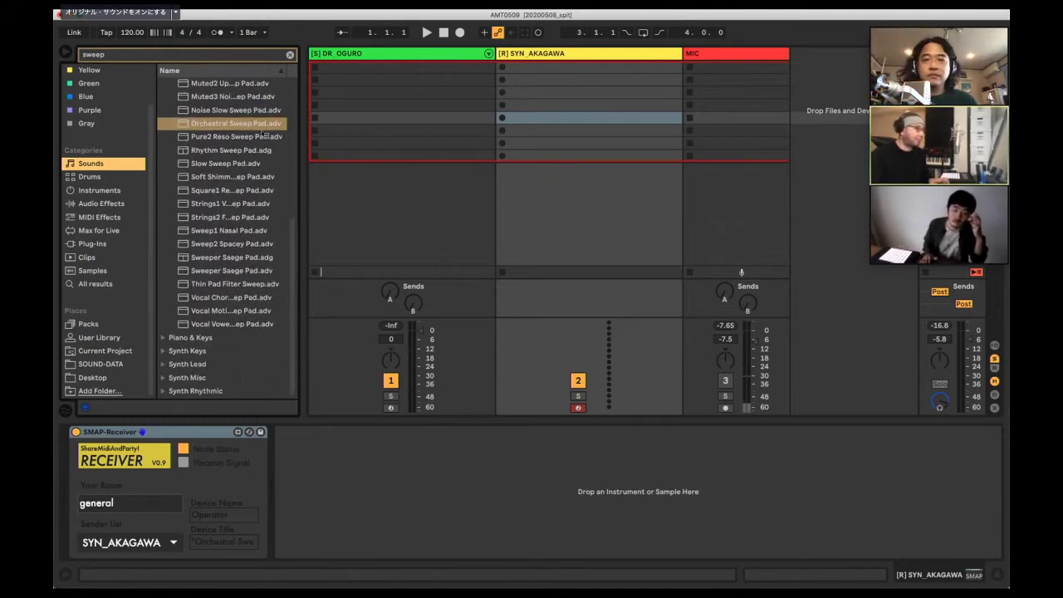
mouse_move(181, 126)
left_mouse_down()
mouse_move(252, 210)
mouse_move(325, 464)
left_mouse_up()
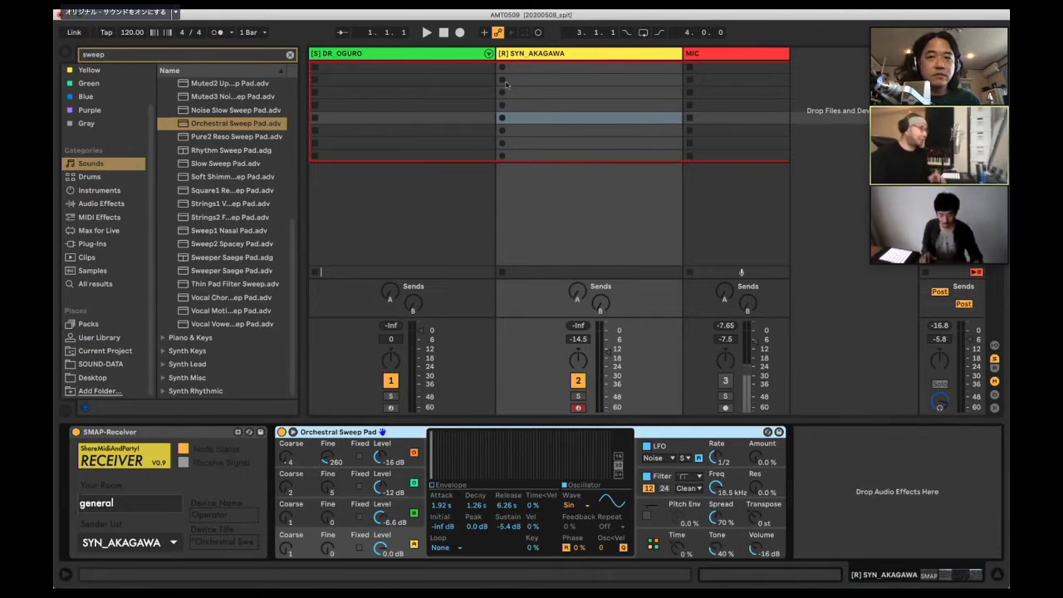
- Create a one-bar MIDI clip in the sender track's first slot and place Kick Lycra notes on all four beats
left_click(410, 57)
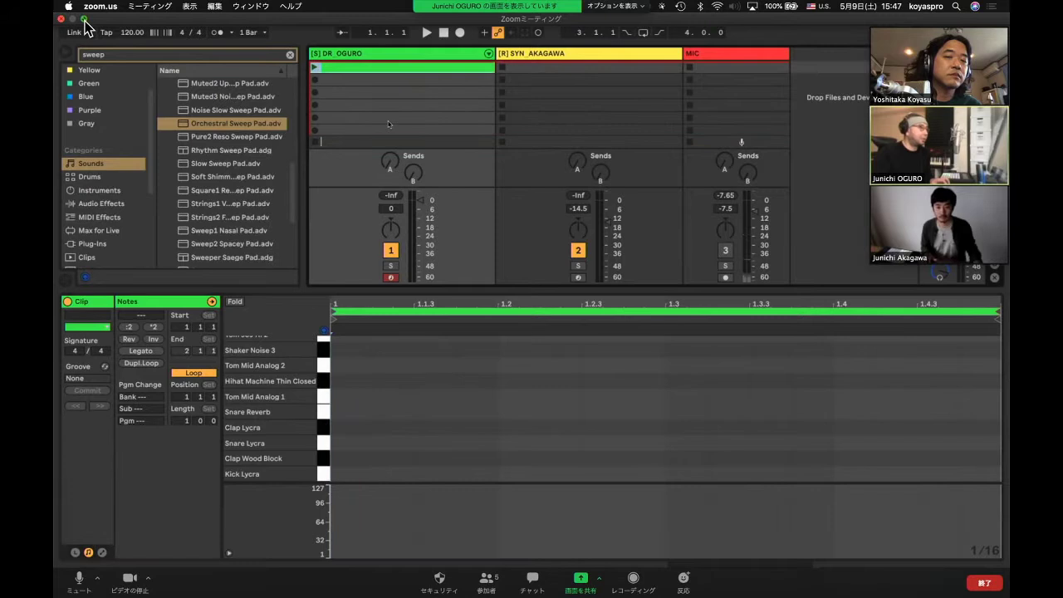
double_click(346, 475)
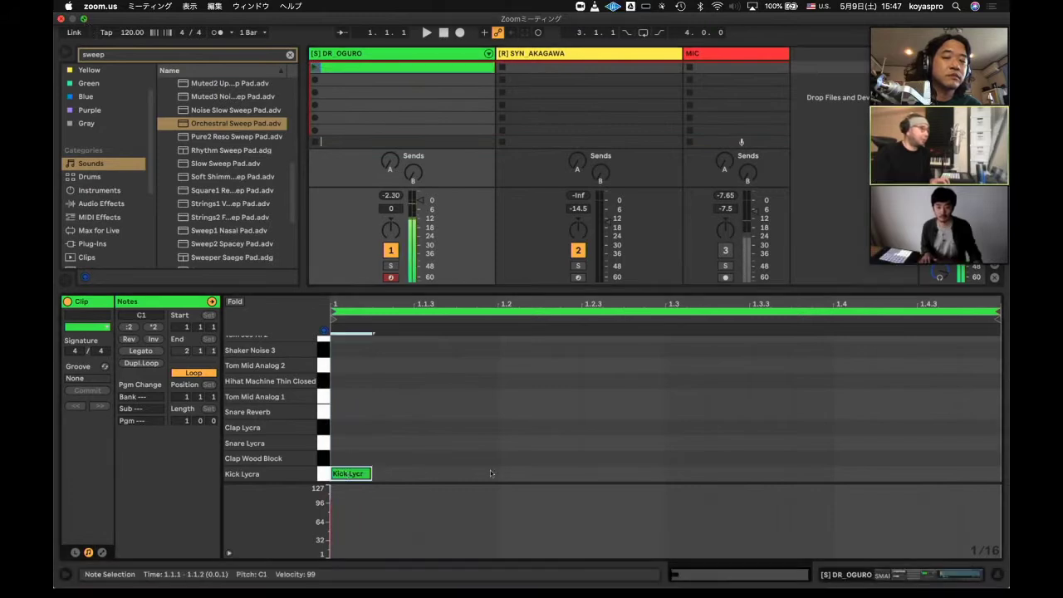
double_click(516, 474)
double_click(678, 474)
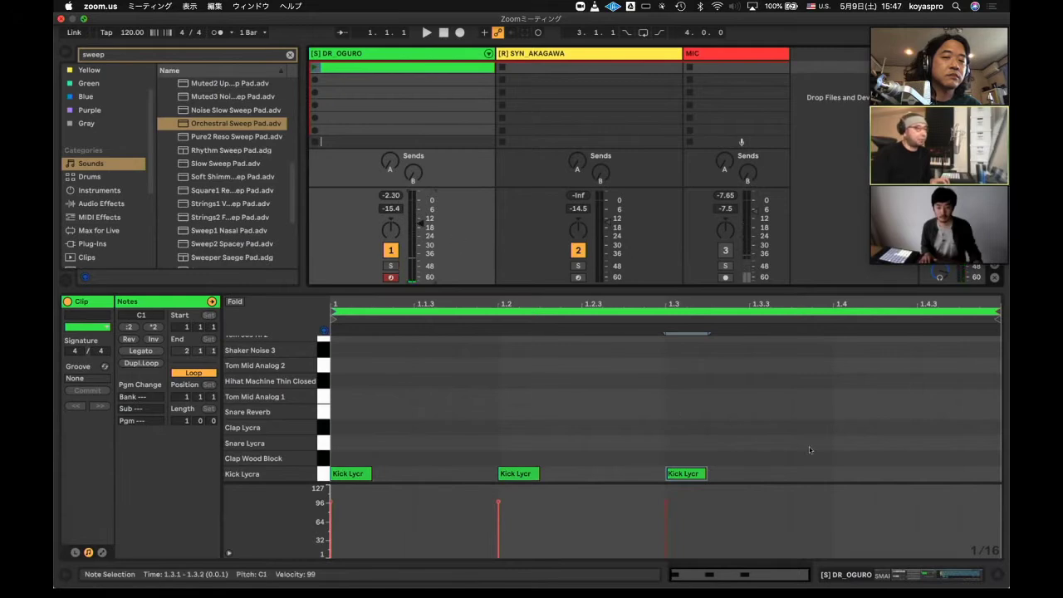
double_click(845, 475)
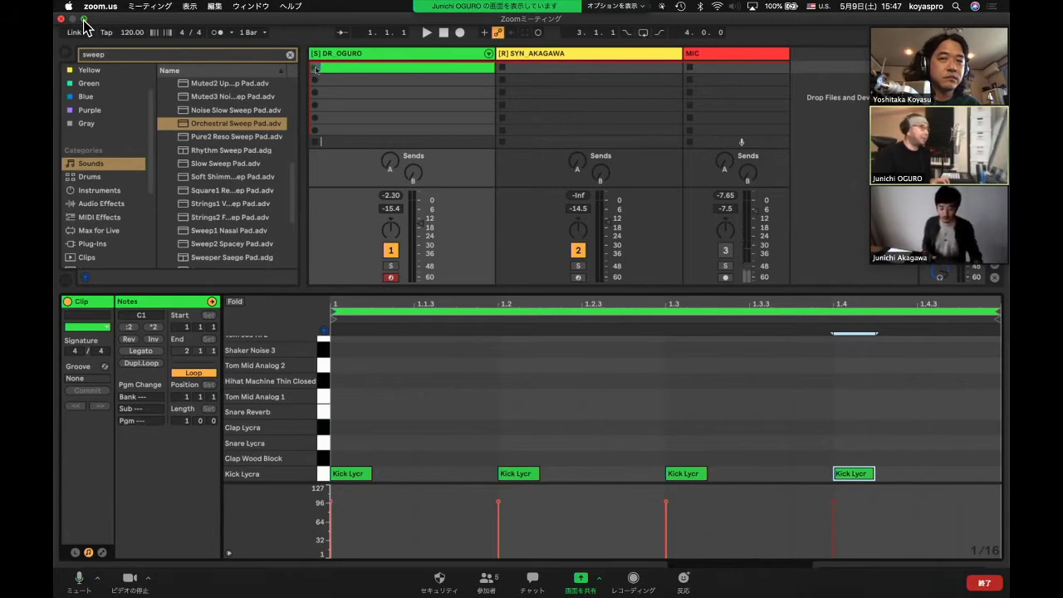
- Leave full-screen Zoom, add SMAP-Receiver.amxd from the desktop's v0-9 folder to Live's first MIDI track and choose the sender starting with DR_
left_click(82, 18)
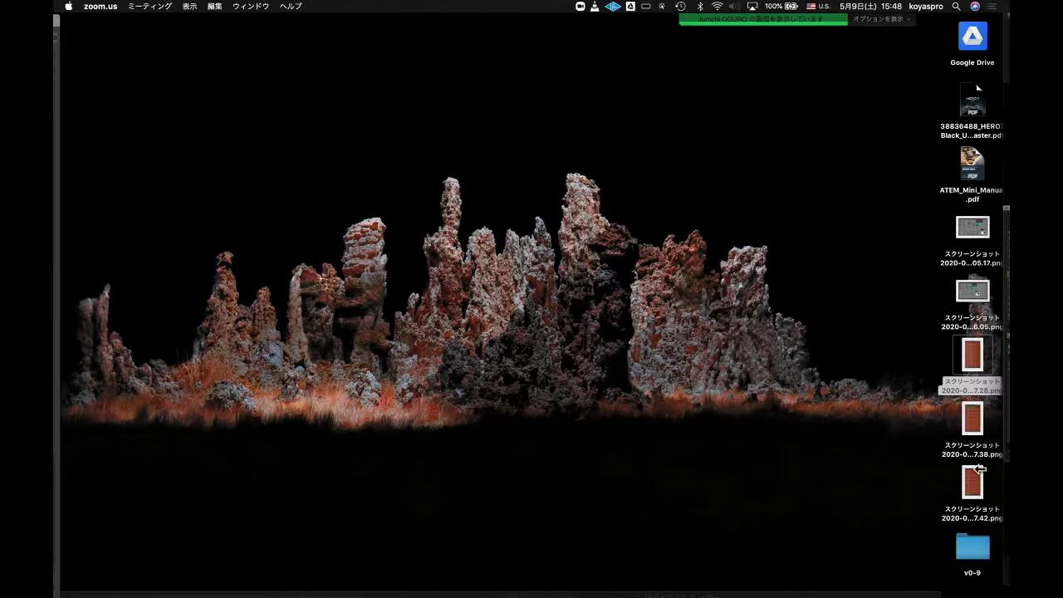
left_click(969, 545)
double_click(971, 548)
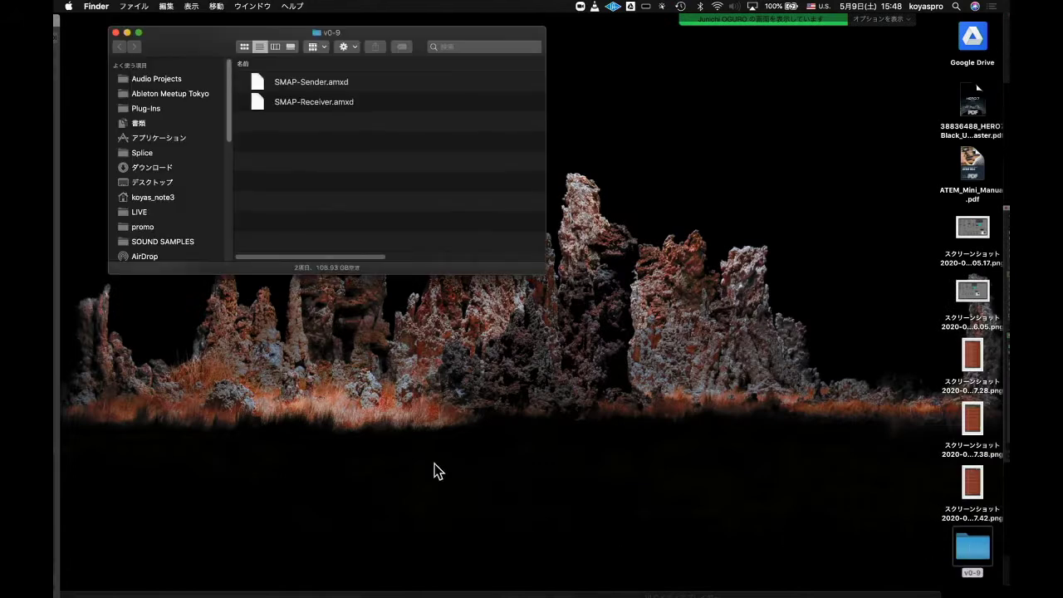
left_click_drag(323, 102, 313, 124)
key("super+Tab")
key("super+Tab")
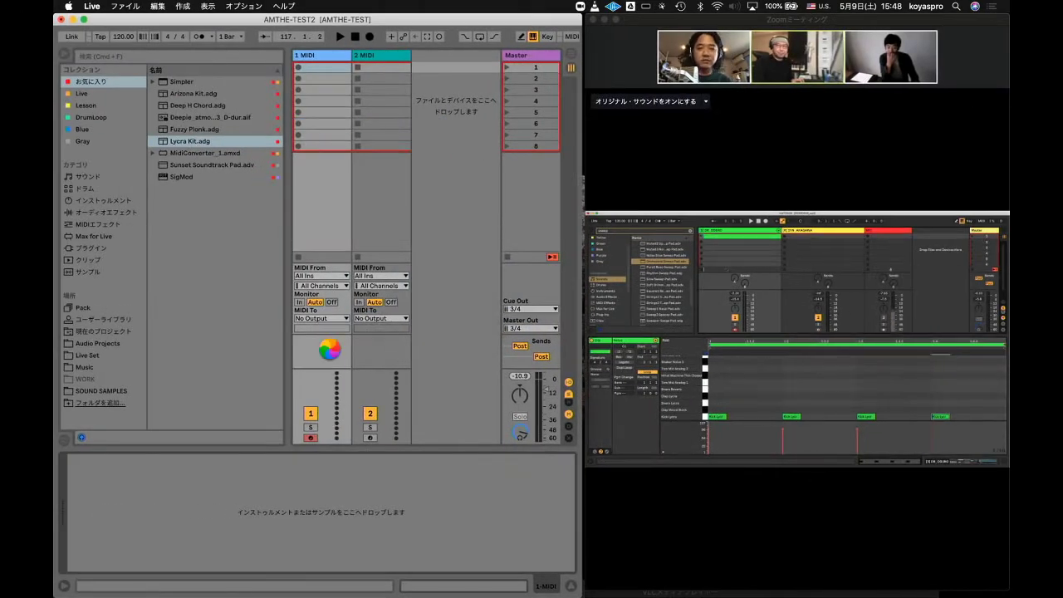
left_click(129, 563)
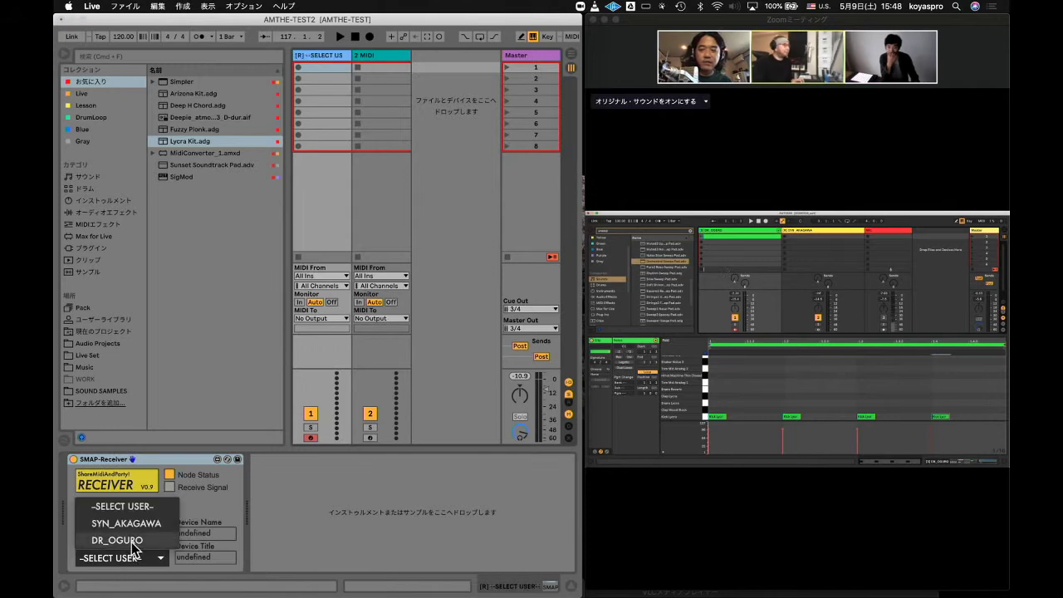
left_click(133, 542)
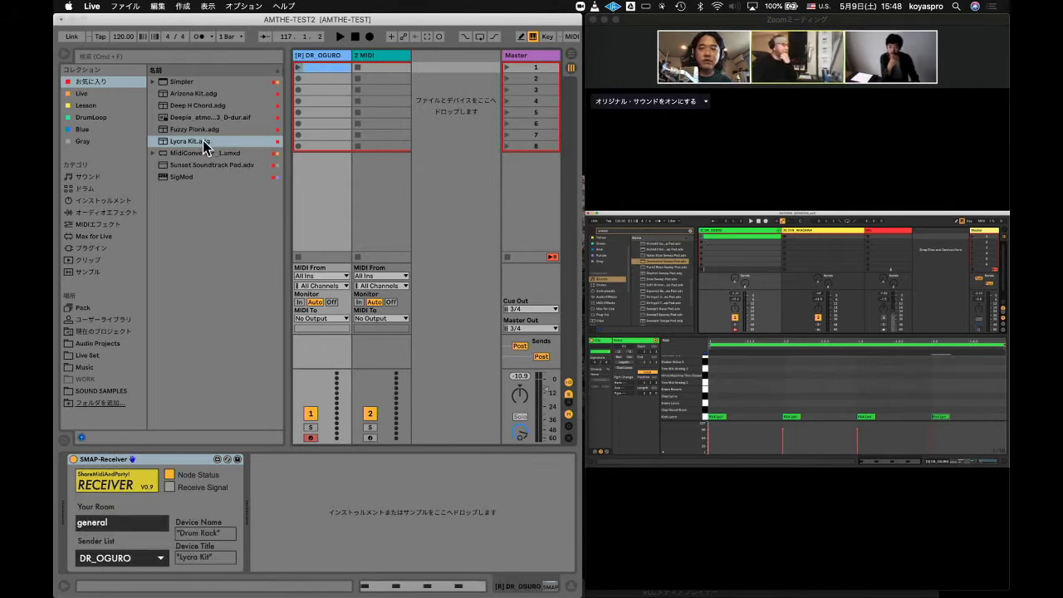
- Load Lycra Kit.adg after the SMAP-Receiver and deactivate the first track
left_click_drag(193, 142, 320, 472)
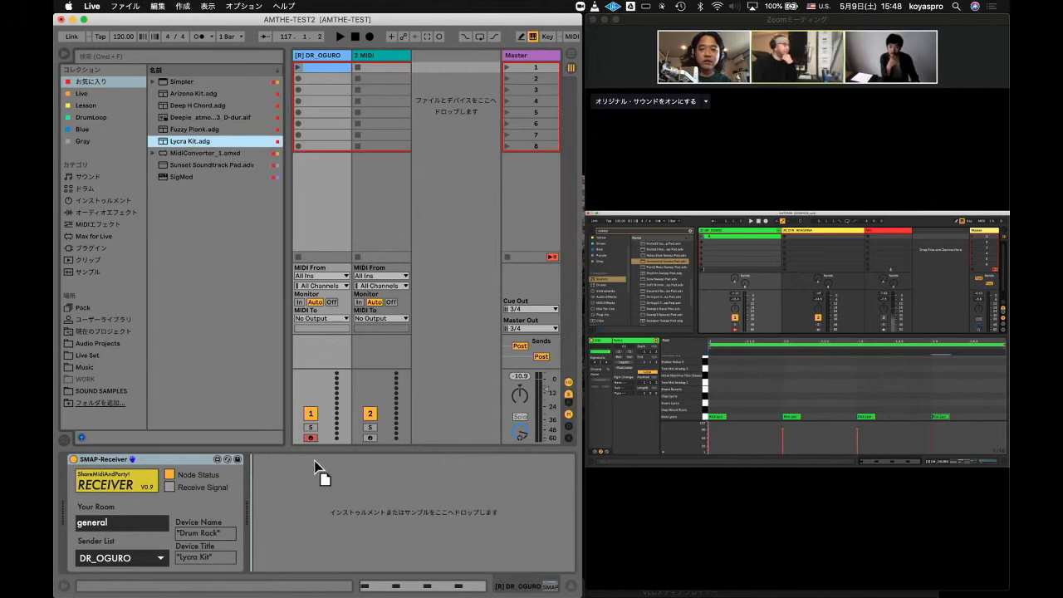
left_click(313, 415)
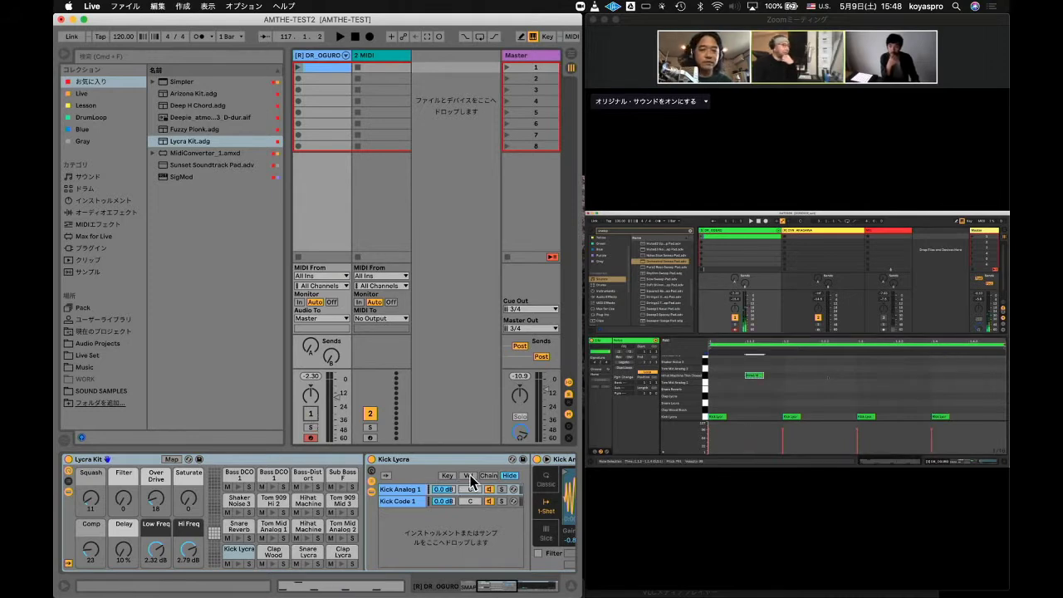
- Examine the first track's received drum clip in an enlarged, unfolded note editor and start playback
left_click(334, 65)
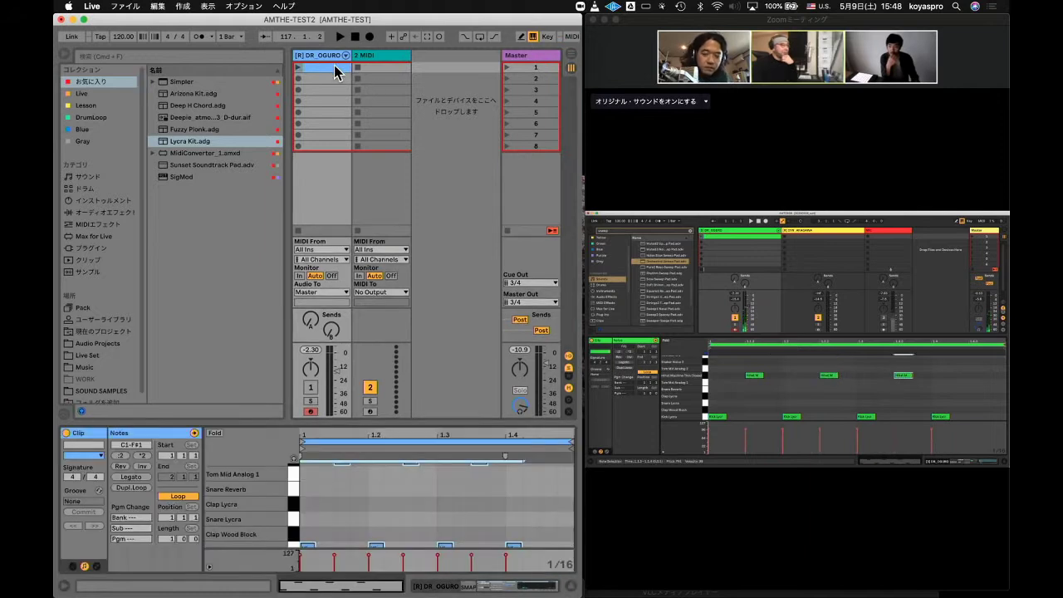
left_click(215, 433)
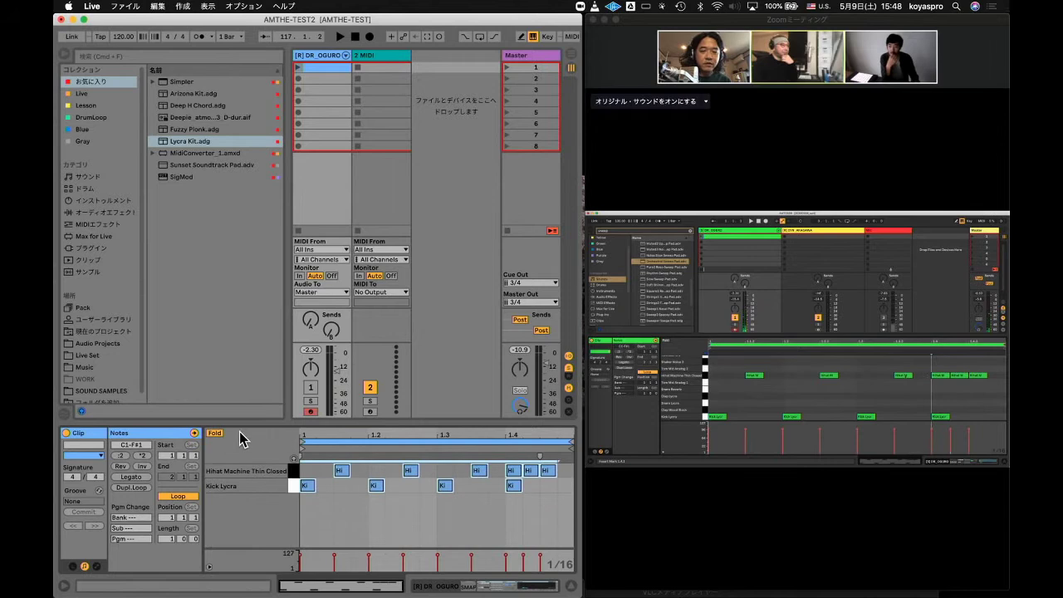
left_click(213, 434)
left_click_drag(241, 423, 241, 377)
left_click_drag(256, 503, 257, 501)
key("Up")
key("Left")
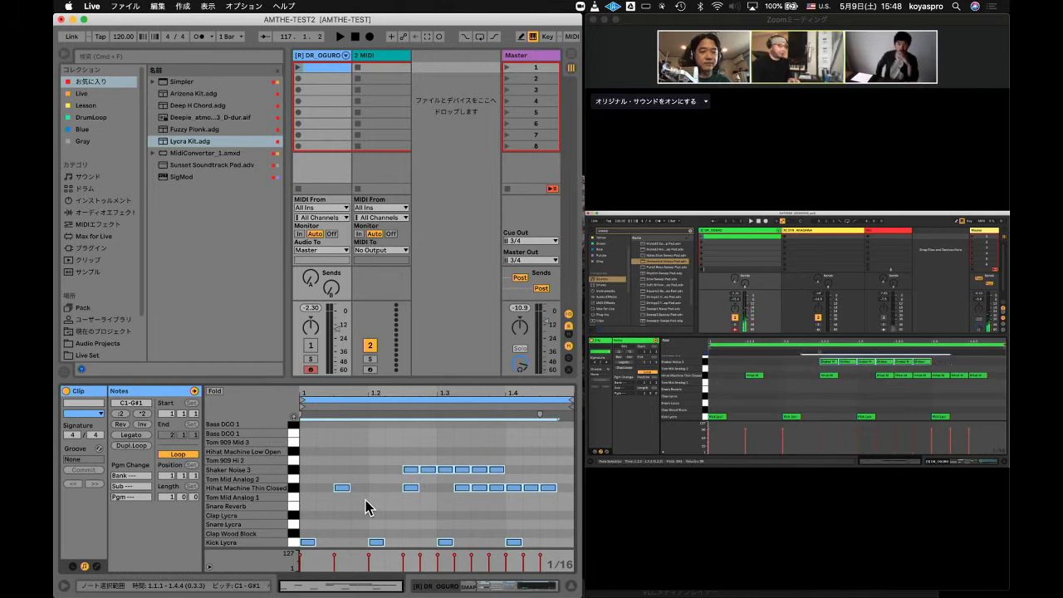
key("Delete")
key("Delete")
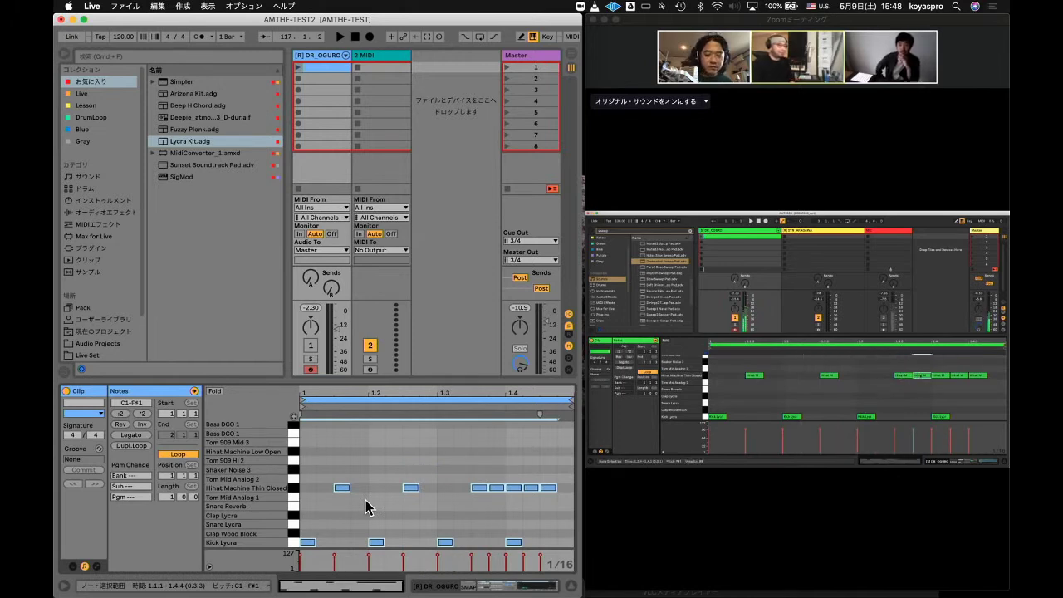
key("Delete")
key("Delete")
key("Delete")
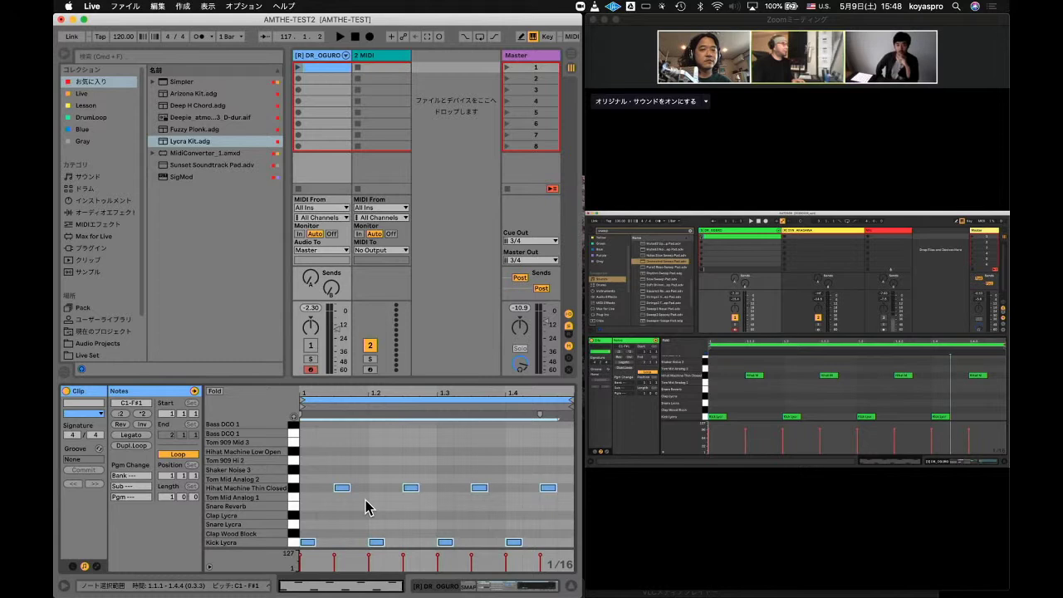
key("space")
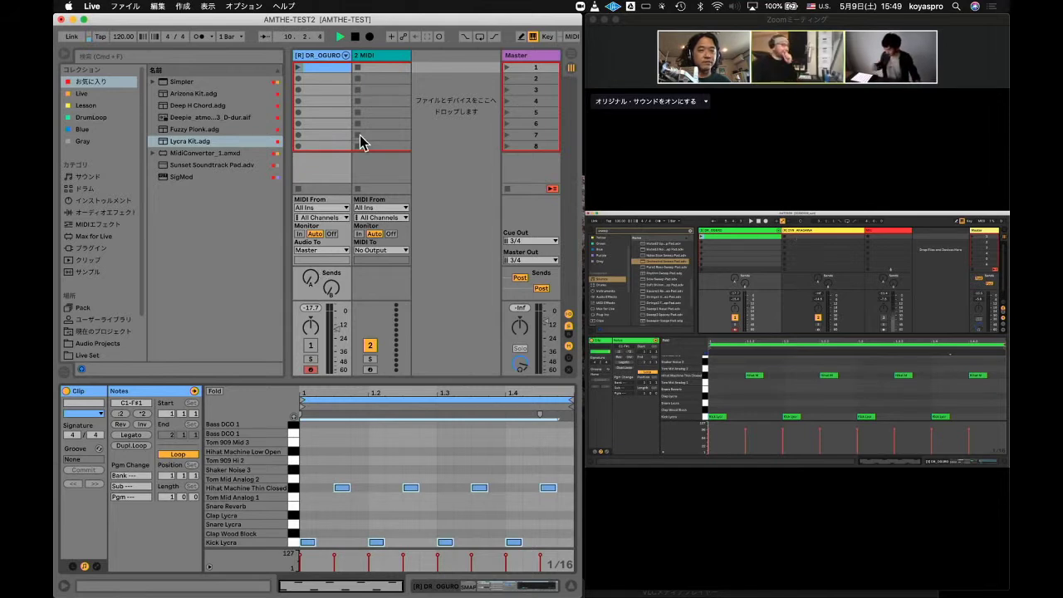
- Add SMAP-Receiver.amxd from the desktop's v0-9 folder to the second MIDI track in Live
left_click(374, 54)
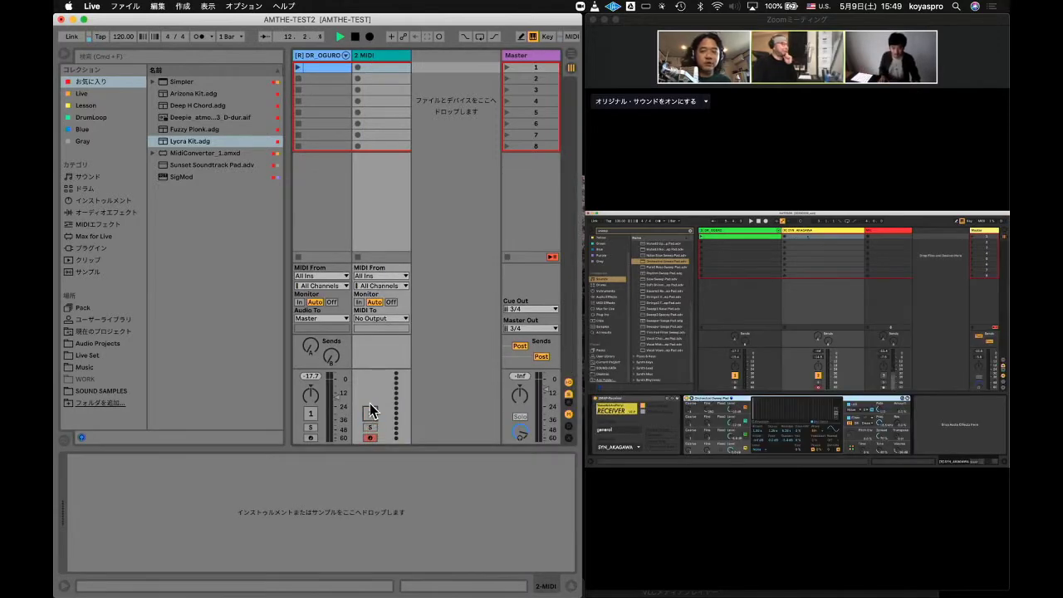
key("F11")
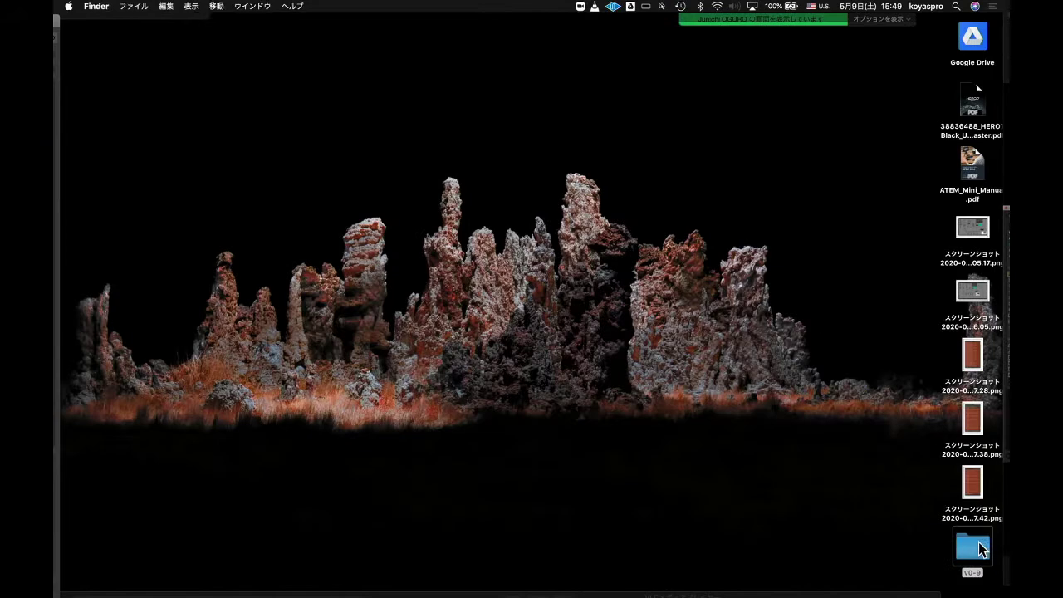
double_click(978, 547)
left_click_drag(319, 102, 386, 158)
key("super+Tab")
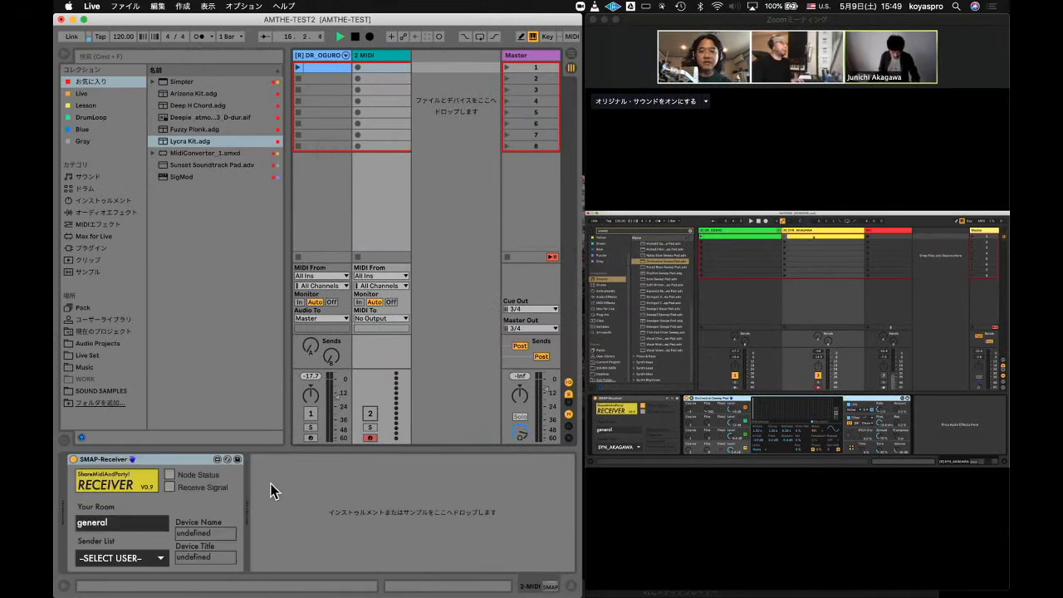
- Turn on Node Status in the second track's SMAP-Receiver and choose the sender whose name starts with SYN_
left_click(170, 474)
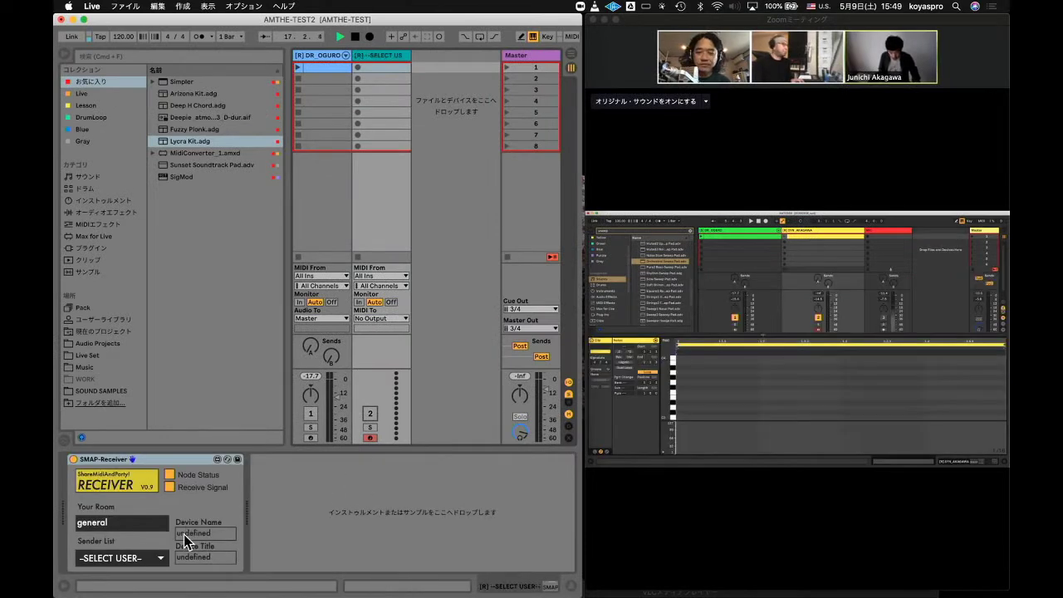
left_click(146, 556)
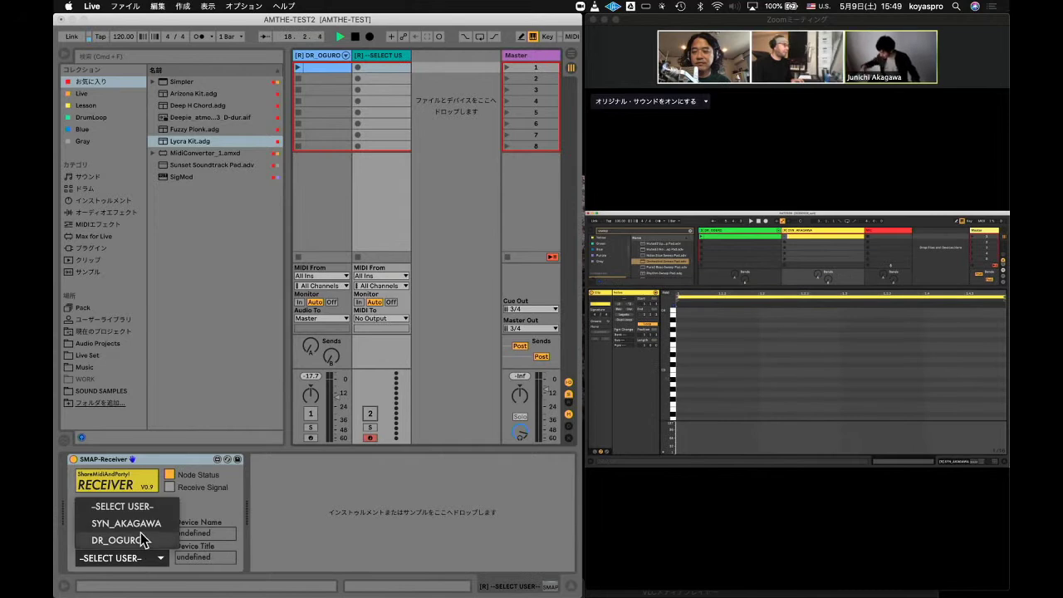
left_click(143, 525)
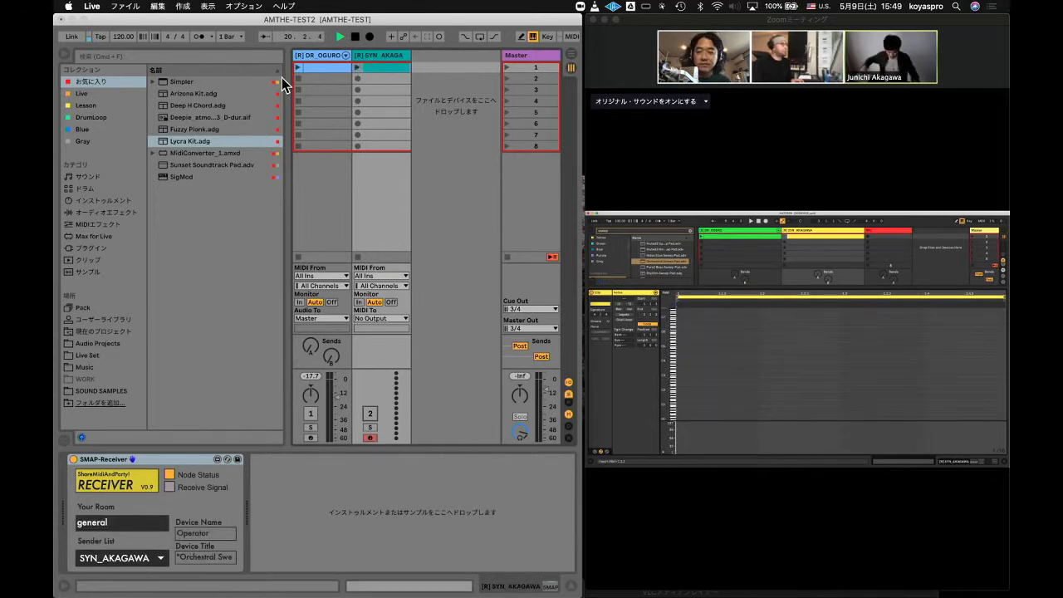
- Search the favourites collection for "orchestral" and expand Simpler's Percussive presets
left_click(211, 57)
type("orchestra")
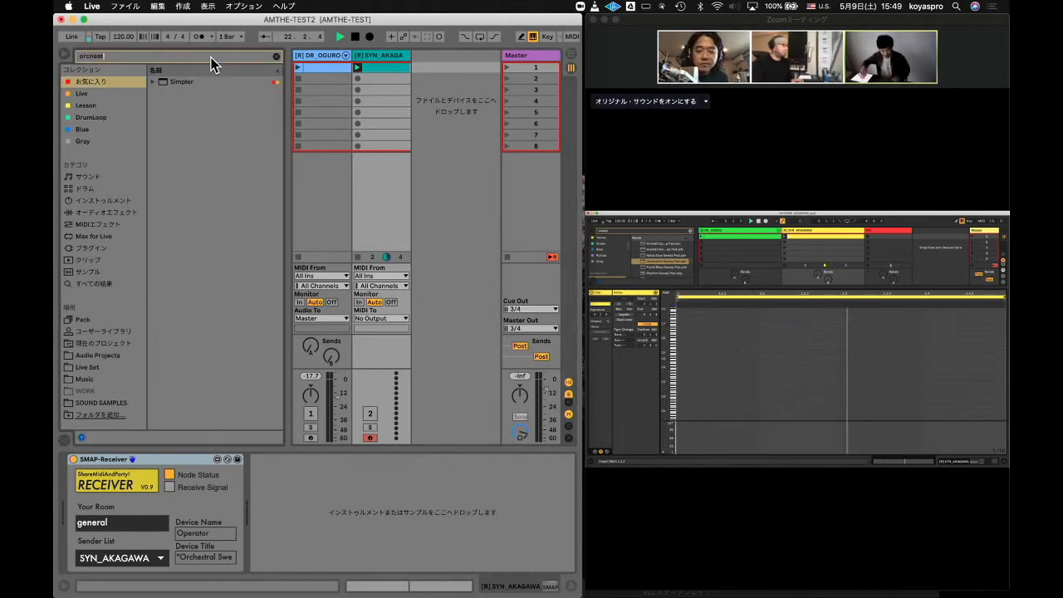
type("l")
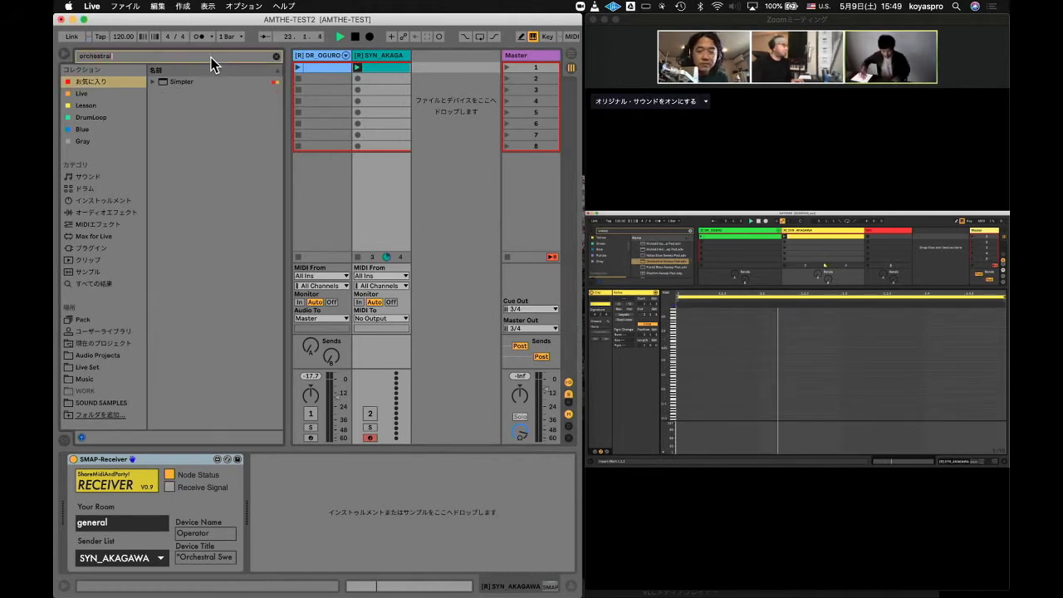
left_click(156, 82)
left_click(160, 94)
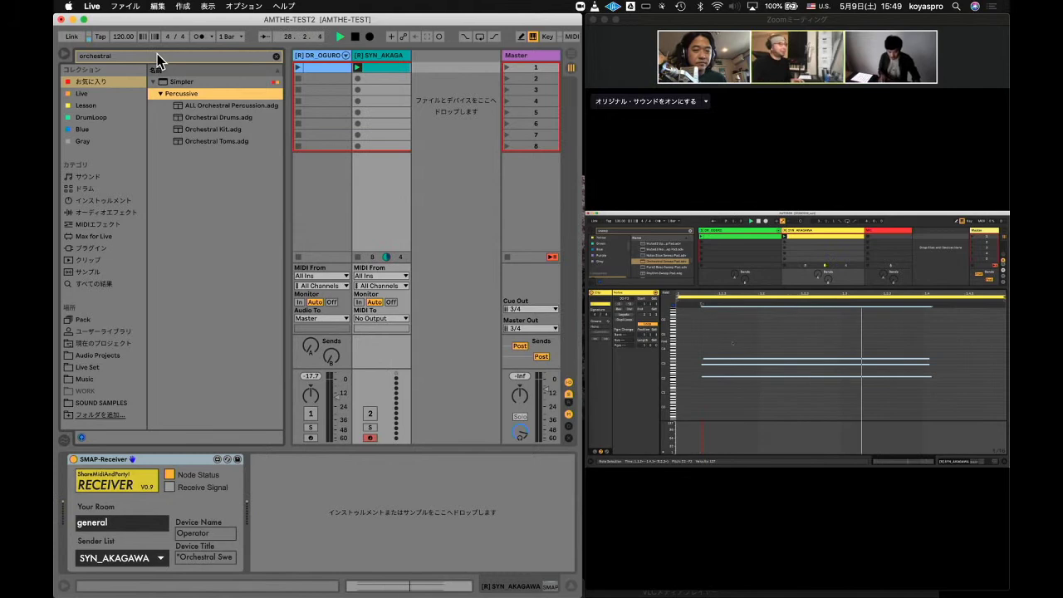
- Clear the "orchestral" search after viewing the second track's clip, and show that track's devices again
left_click(395, 70)
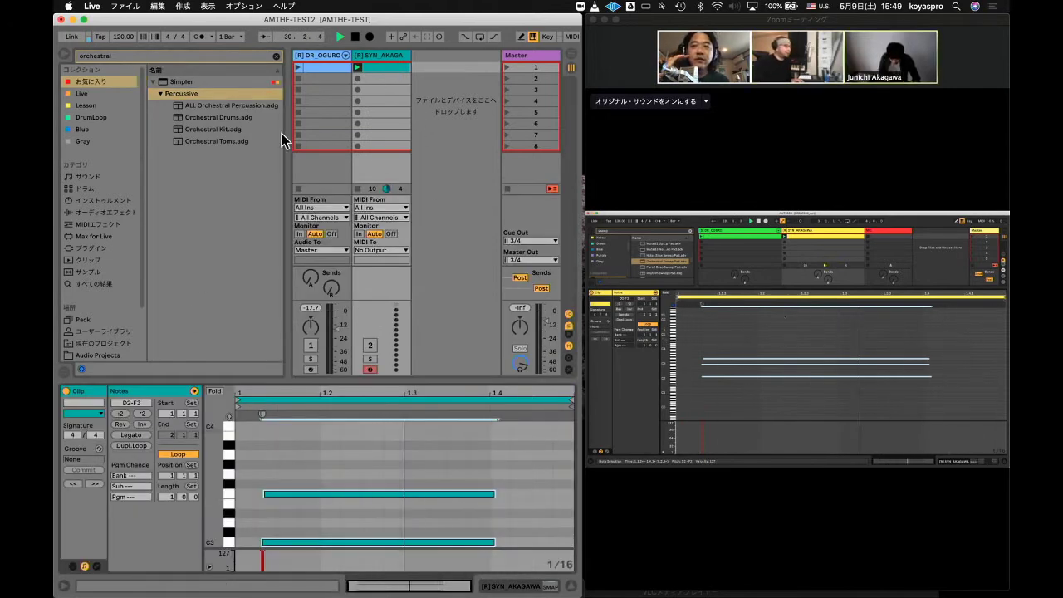
left_click(247, 60)
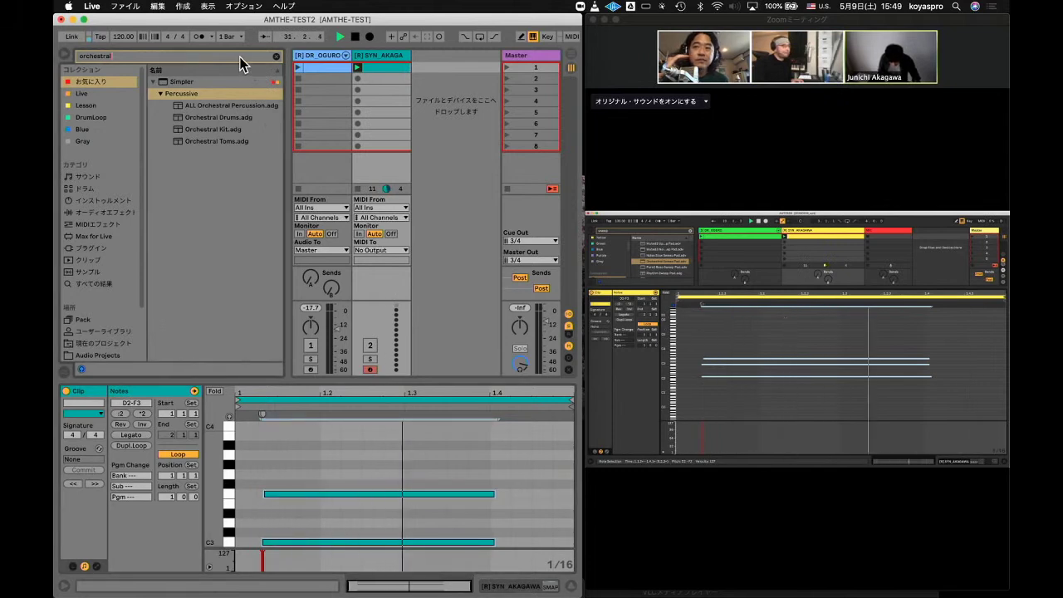
key("BackSpace")
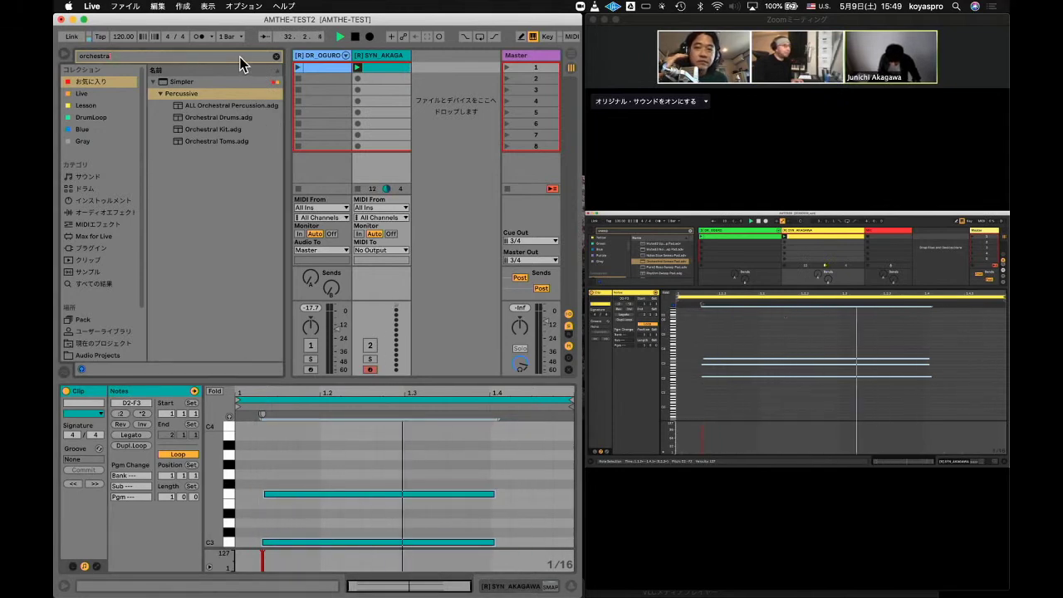
key("BackSpace")
key("BackSpace")
key("BackSpace")
key("BackSpace")
key("BackSpace")
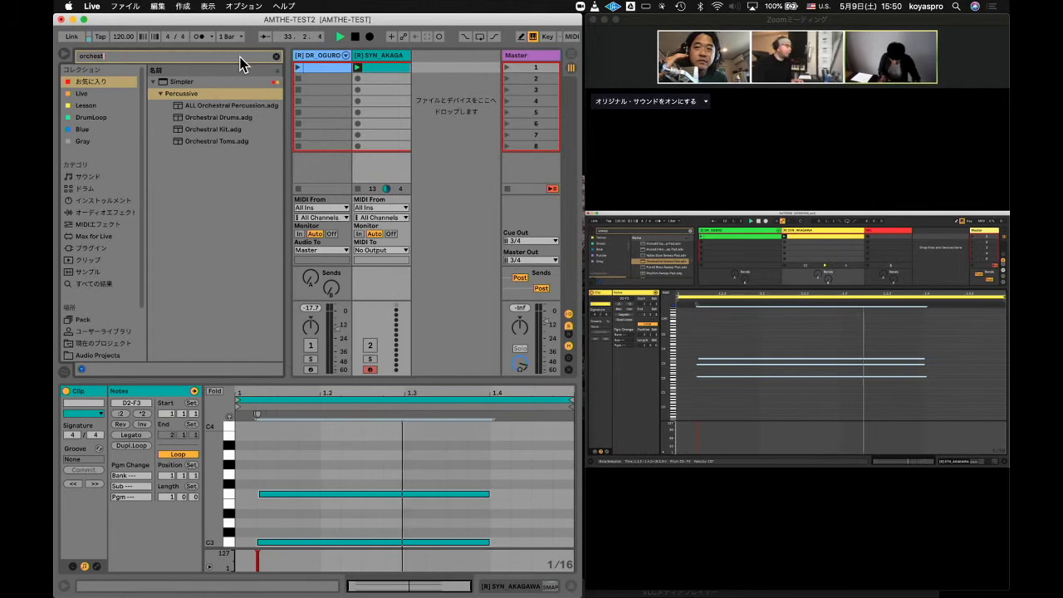
key("BackSpace")
key("BackSpace")
key("BackSpace")
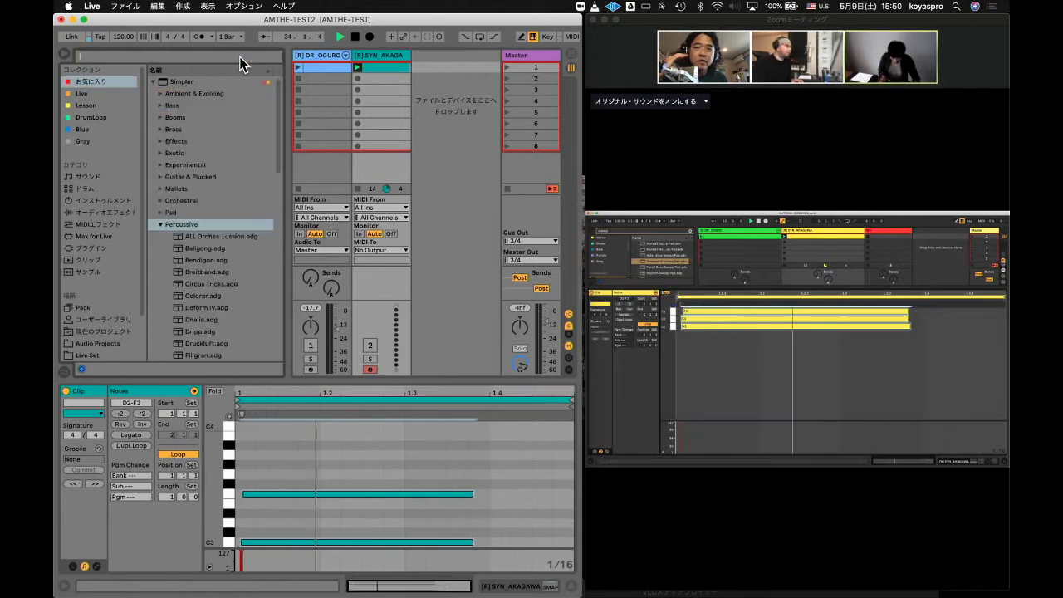
left_click(376, 54)
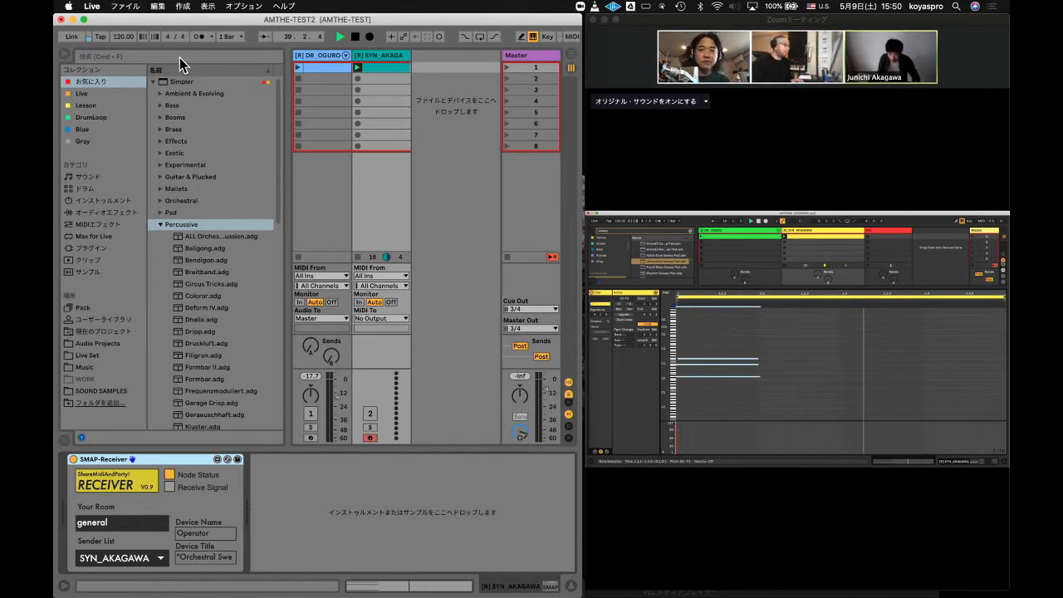
- Search the instruments for "orchestral" and load Operator's Orchestral Sweep Pad preset after the second track's SMAP-Receiver
left_click(105, 202)
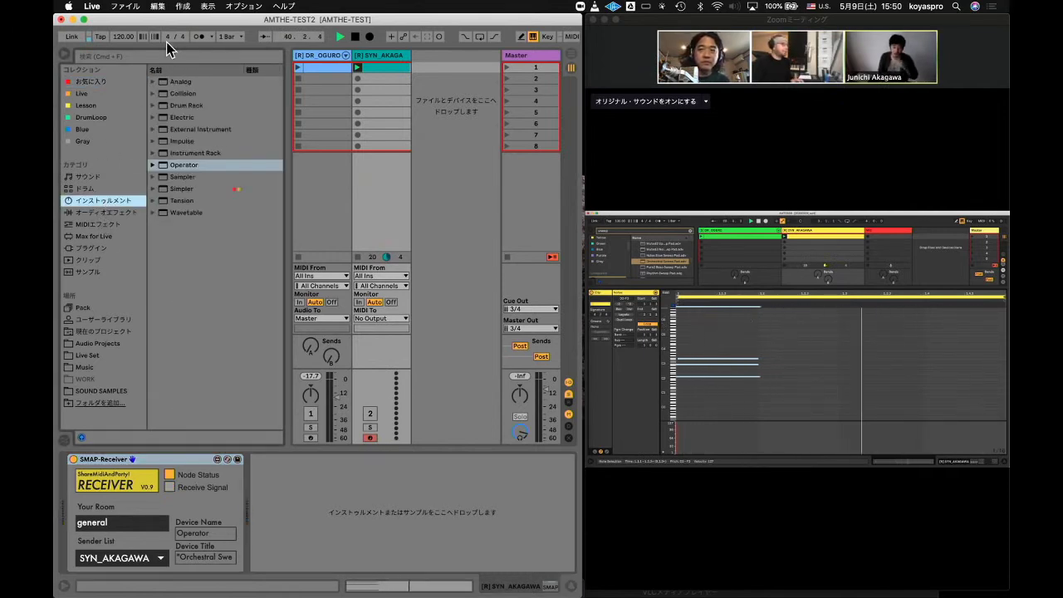
left_click(158, 59)
type("or")
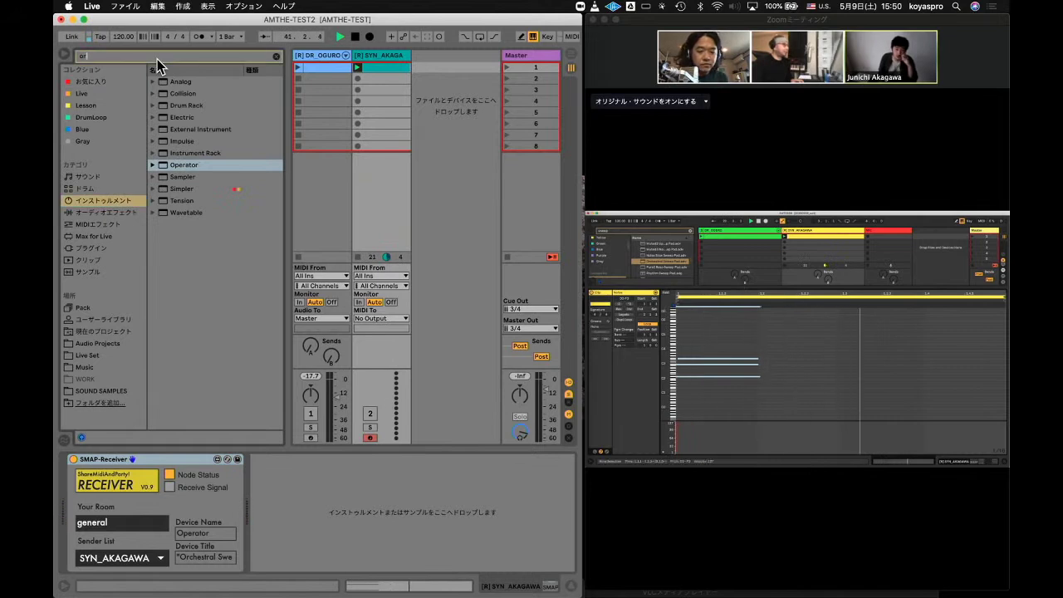
type("chestral")
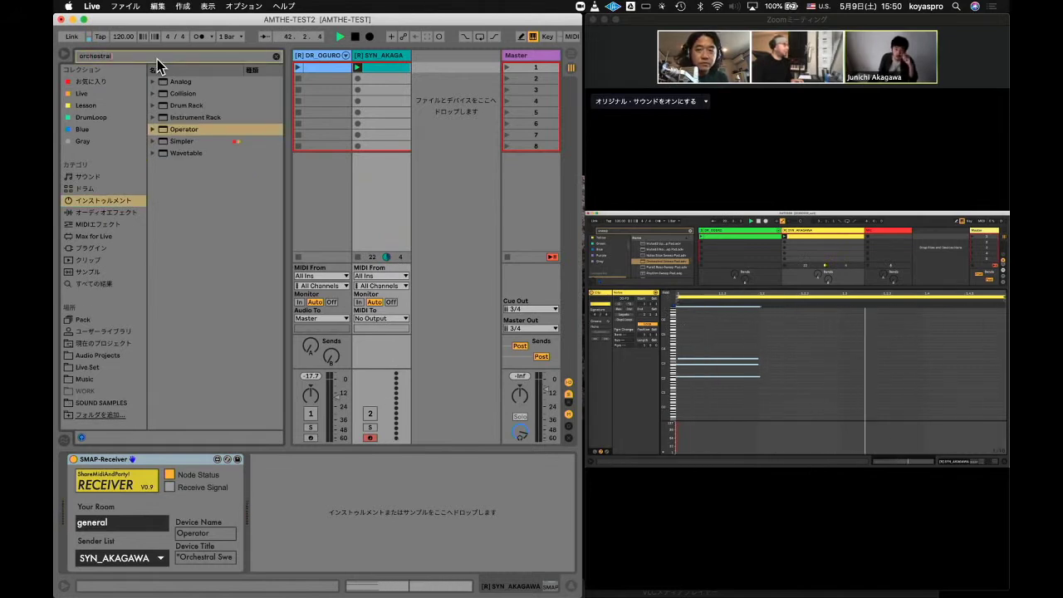
left_click(154, 129)
left_click(155, 141)
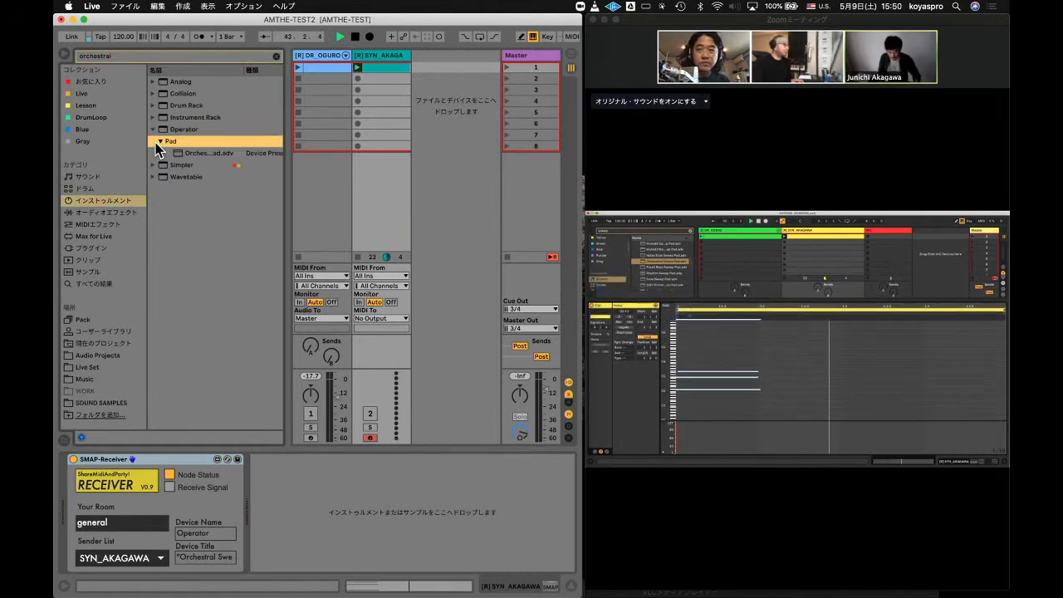
left_click_drag(204, 153, 387, 482)
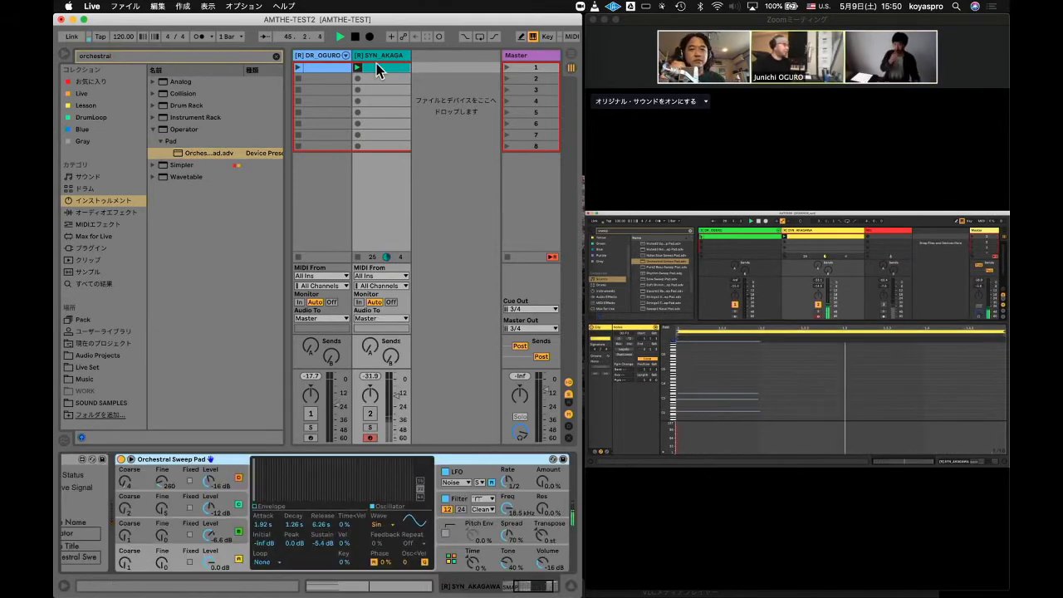
- Show the first track's drum clip in the note editor during playback
left_click(329, 56)
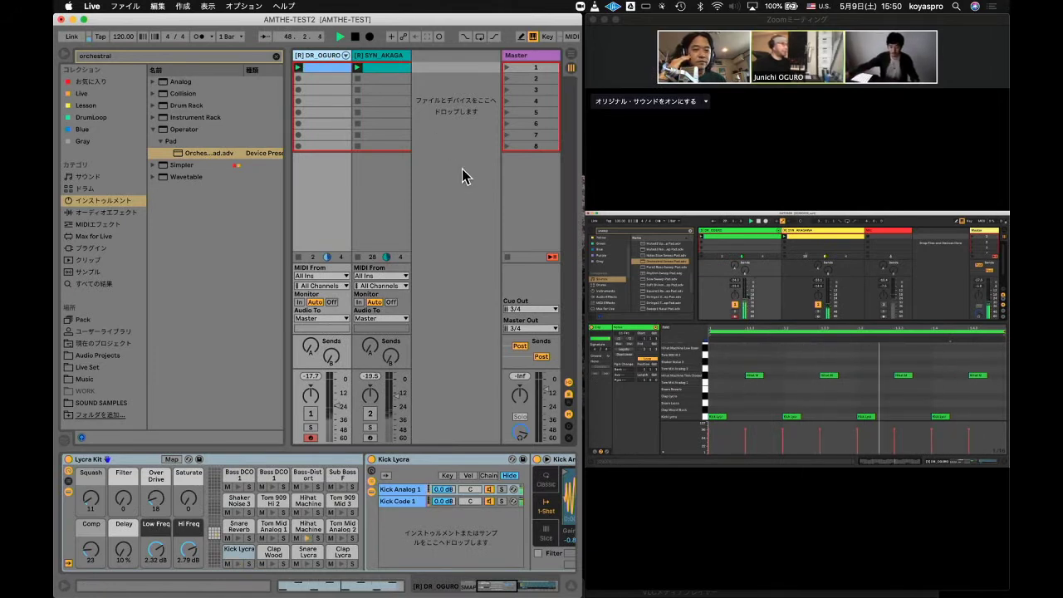
left_click(333, 67)
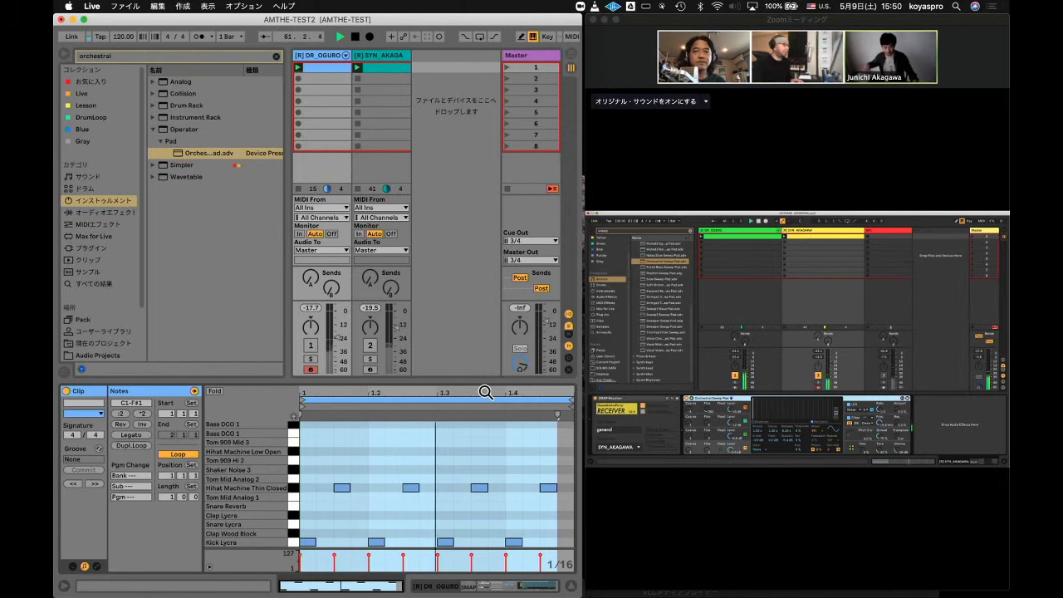
- Clear the browser search and transpose all notes in the second track's second clip up one octave
left_click(277, 56)
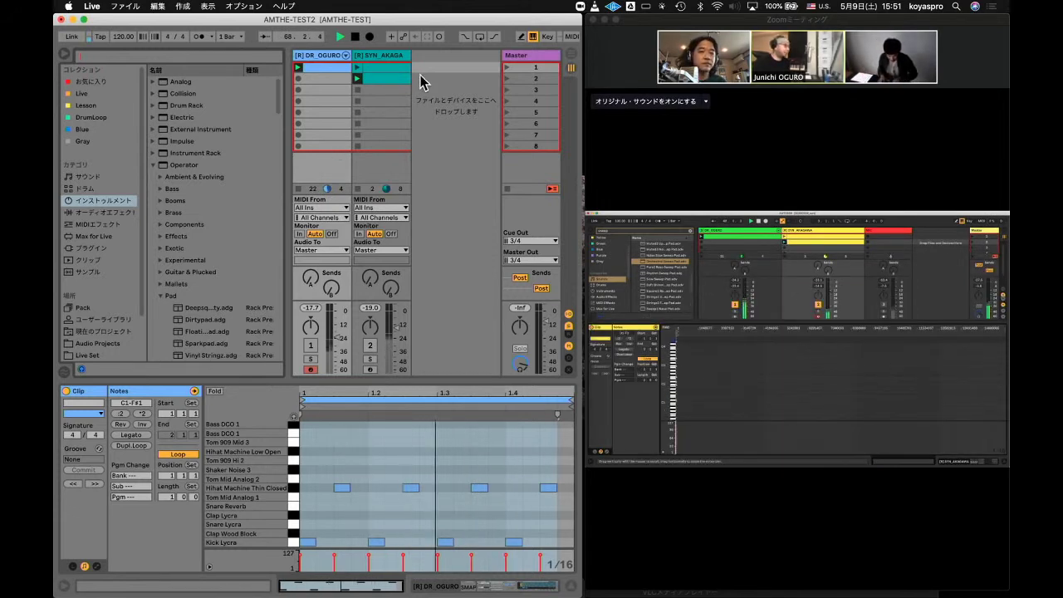
left_click(386, 80)
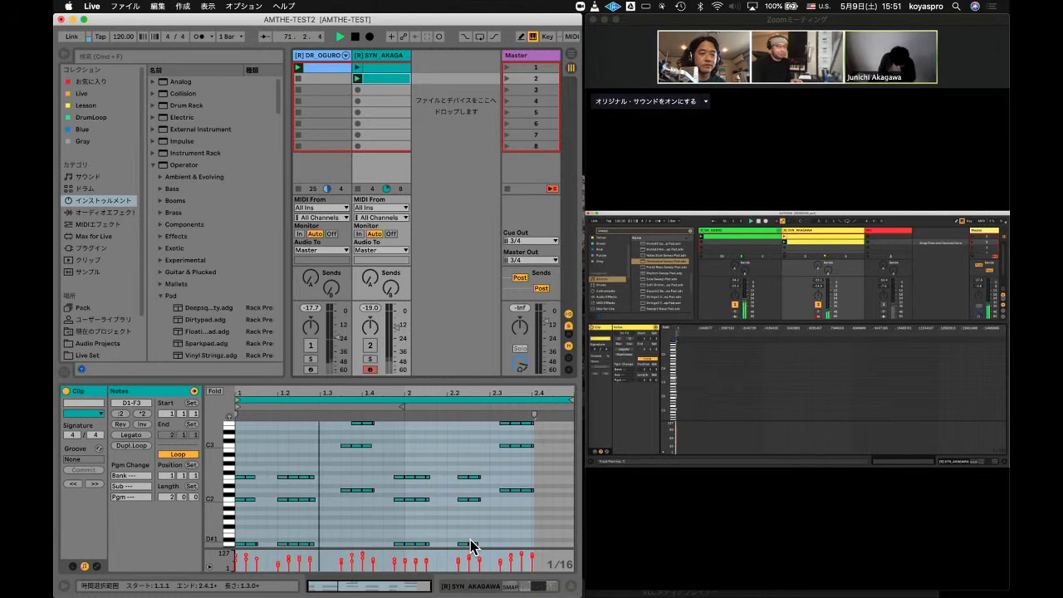
key("Up")
key("Up")
key("Up")
key("Up")
key("Up")
key("Up")
key("Up")
key("Up")
key("Up")
key("Up")
key("Up")
key("Up")
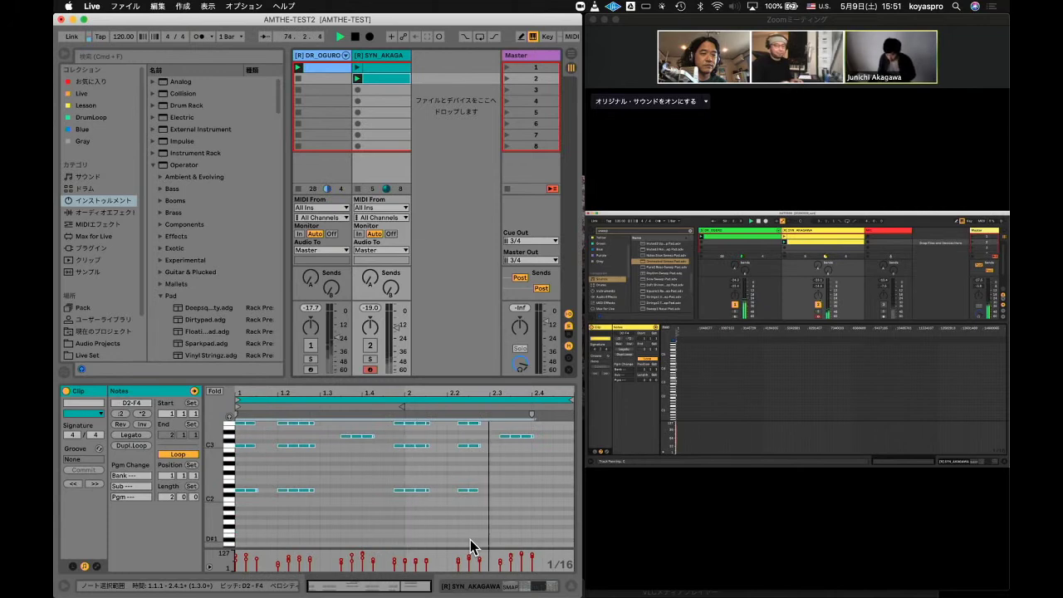
- Narrow the Live window slightly and show the second track's Orchestral Sweep Pad to follow its Operator envelope values
mouse_move(166, 595)
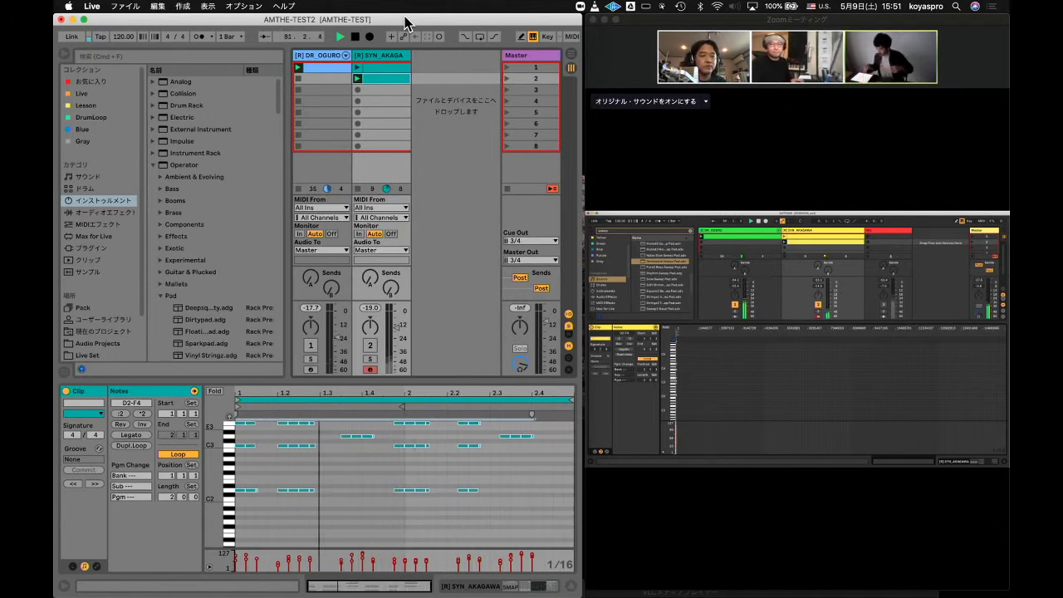
left_click_drag(584, 204, 580, 203)
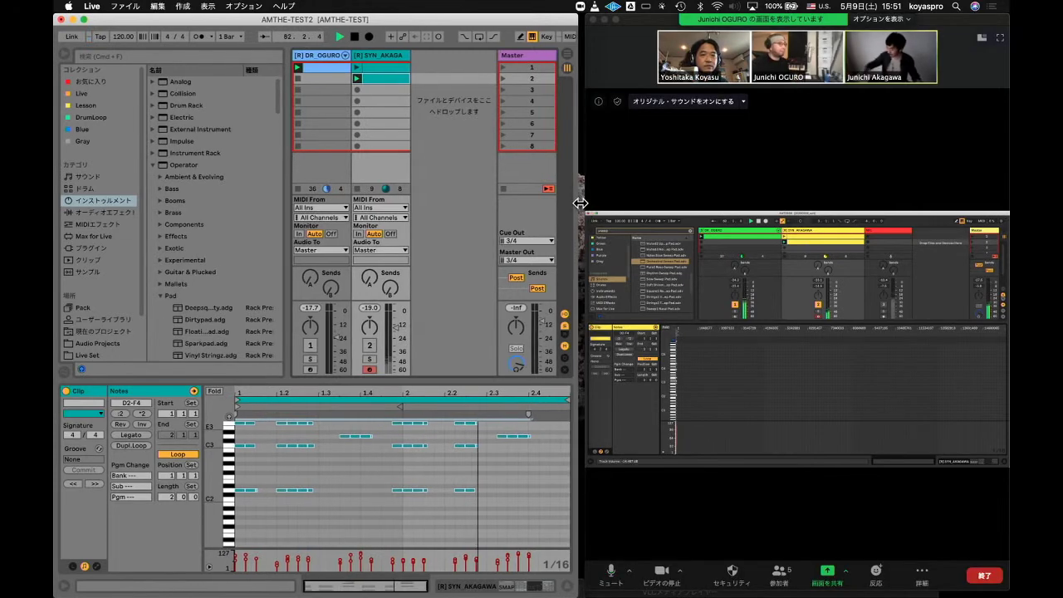
left_click(372, 267)
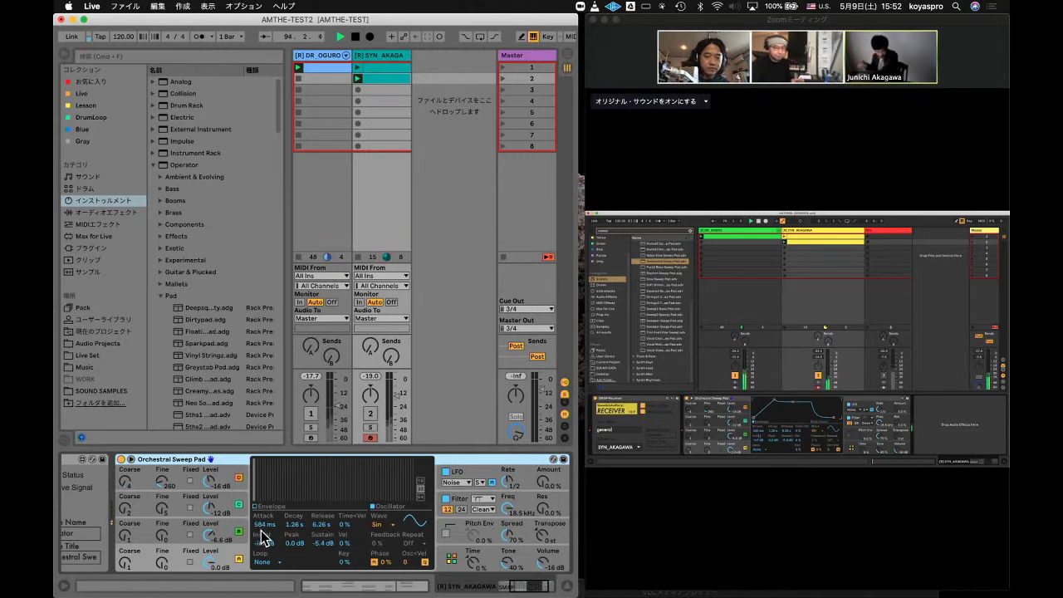
scroll(264, 529, "down", 3)
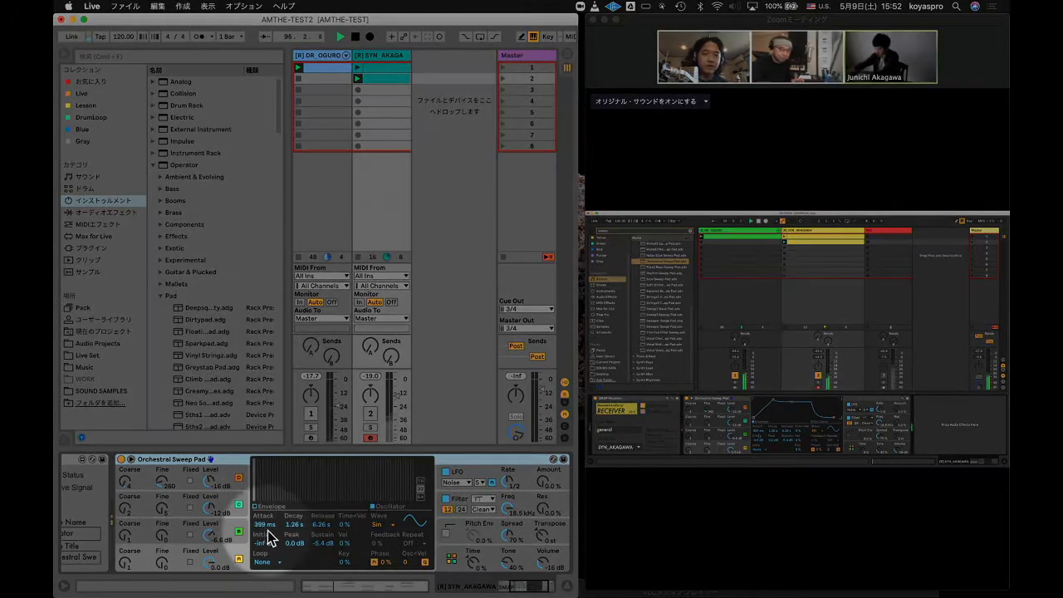
scroll(267, 536, "down", 2)
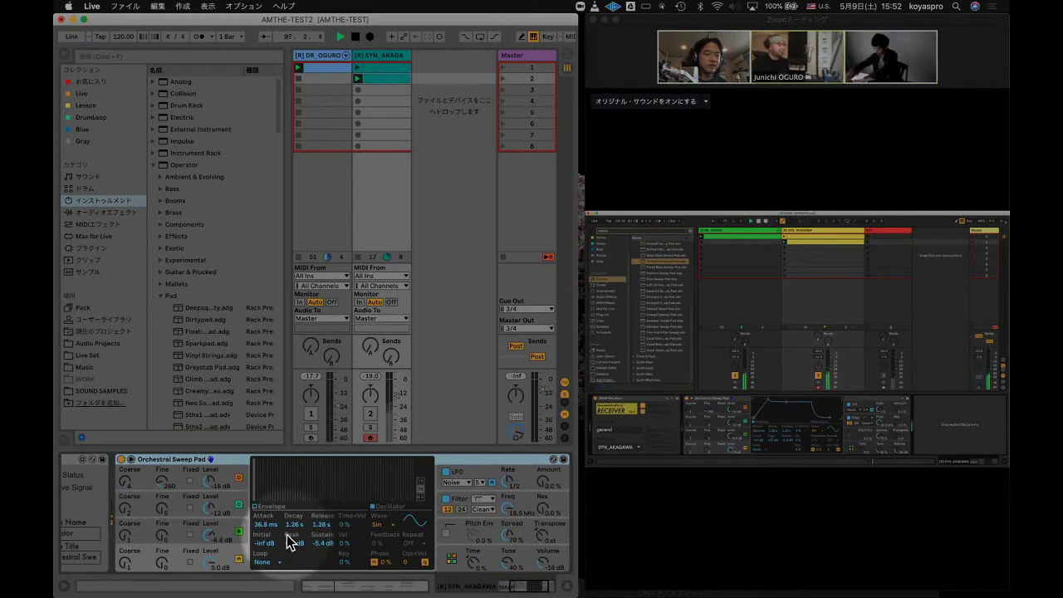
scroll(291, 542, "down", 2)
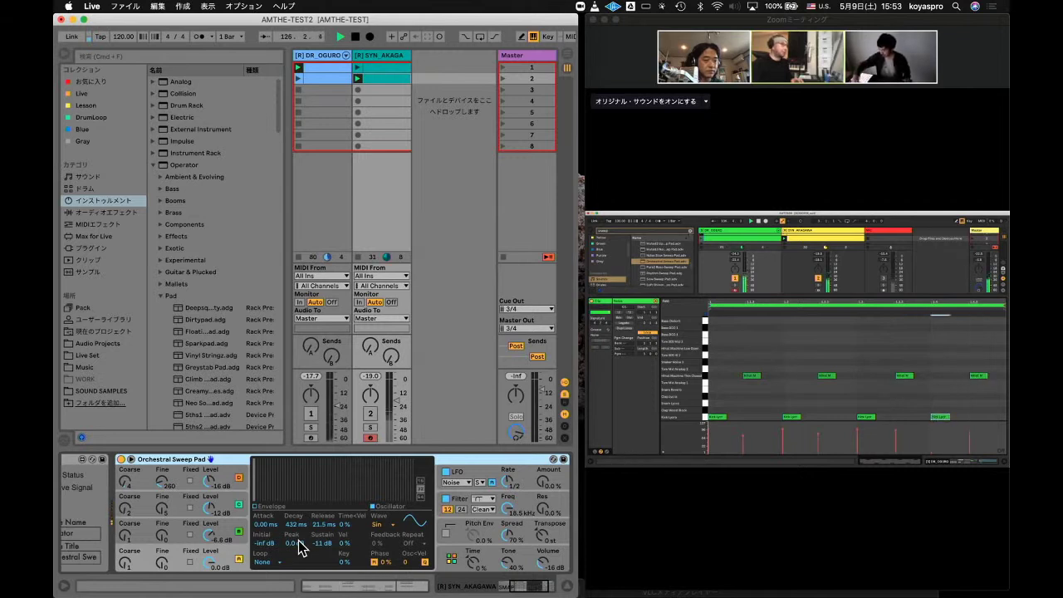
- View the first track's second clip in the note editor and its Lycra Kit devices, ending on the second track's devices
left_click(341, 86)
double_click(339, 79)
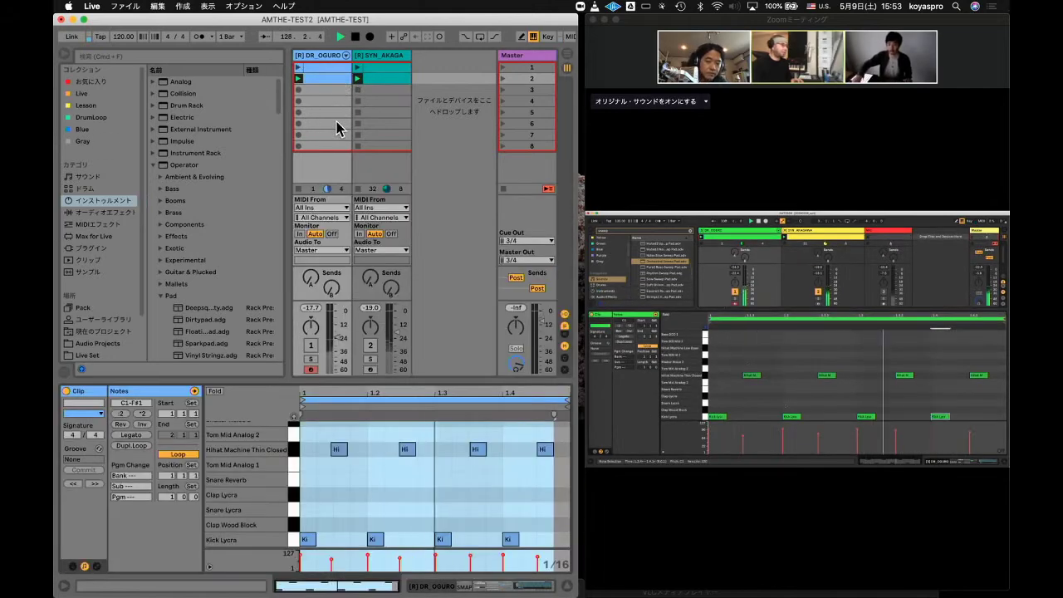
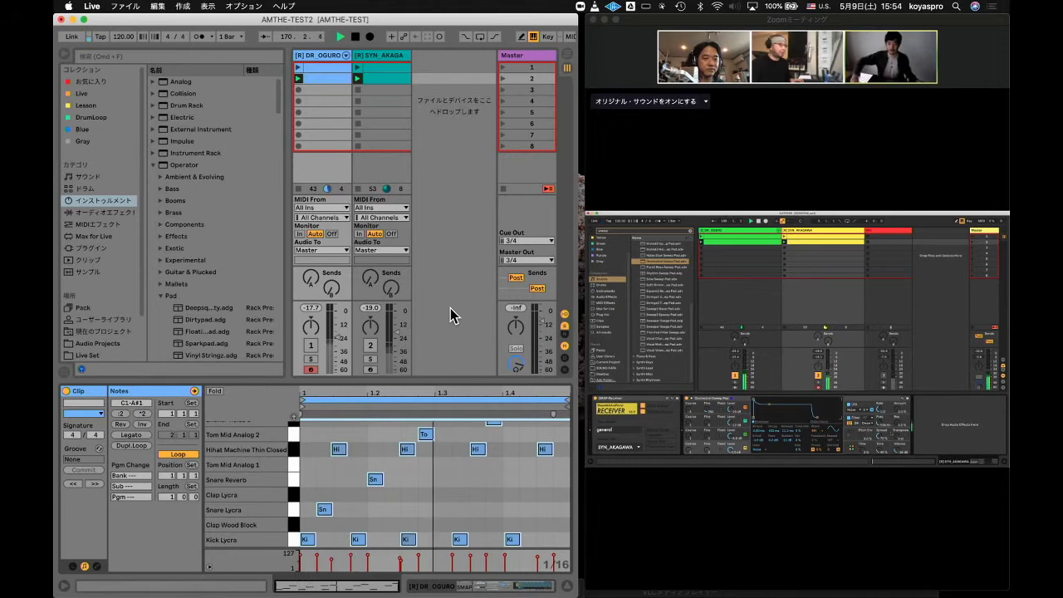
key("shift+Tab")
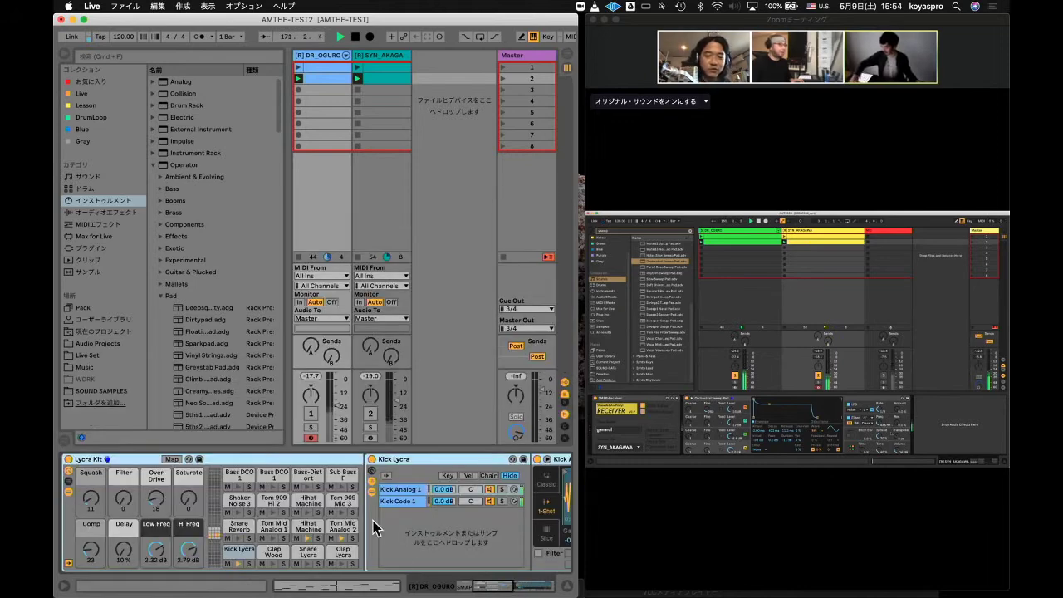
left_click(364, 86)
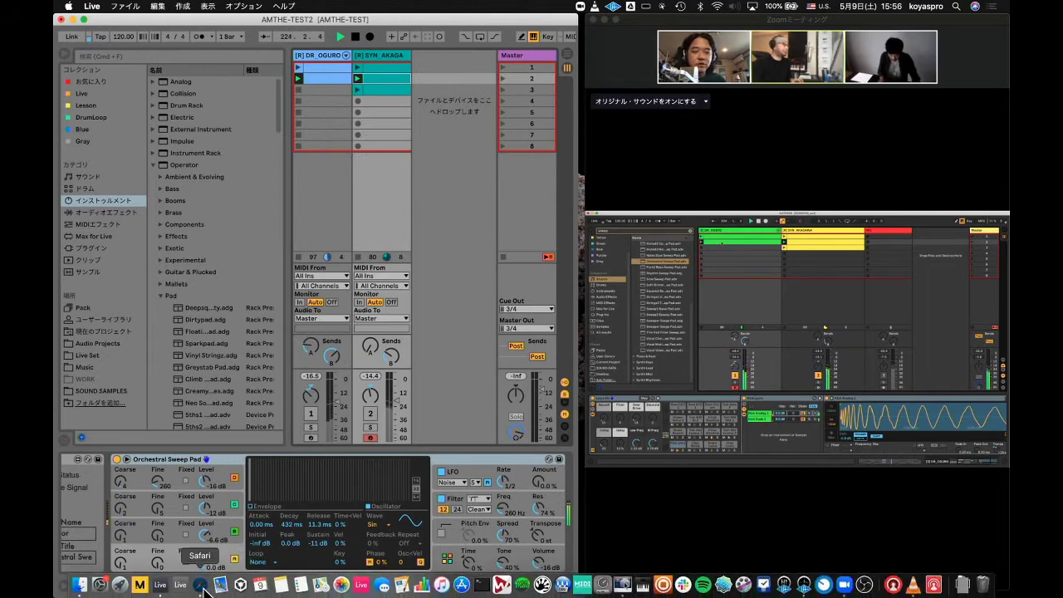
- Switch to Safari to read the YouTube Studio live chat, and move its window down clear of the Live set
left_click(200, 581)
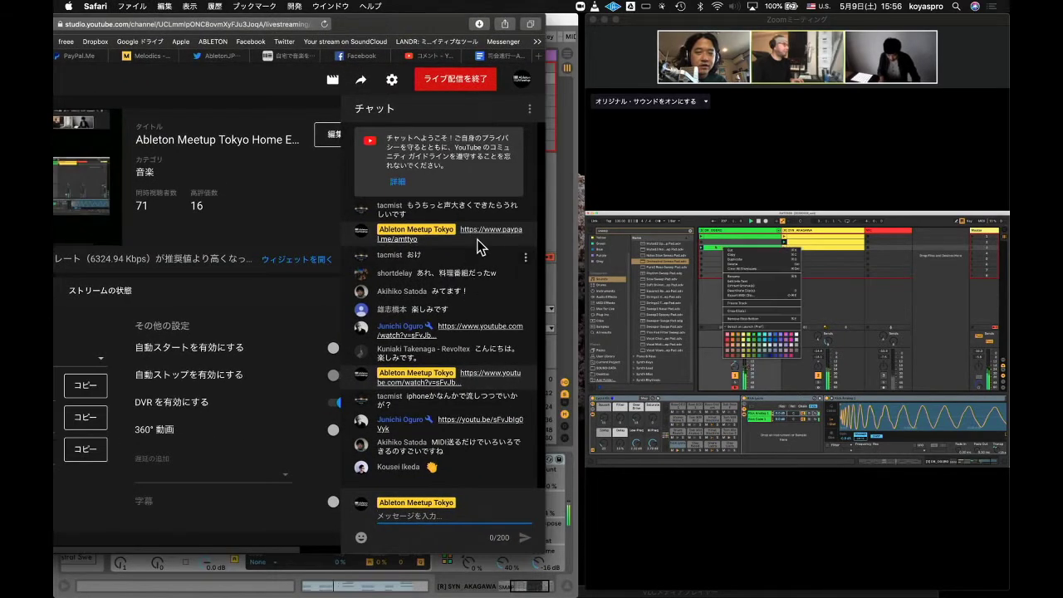
left_click_drag(409, 31, 432, 595)
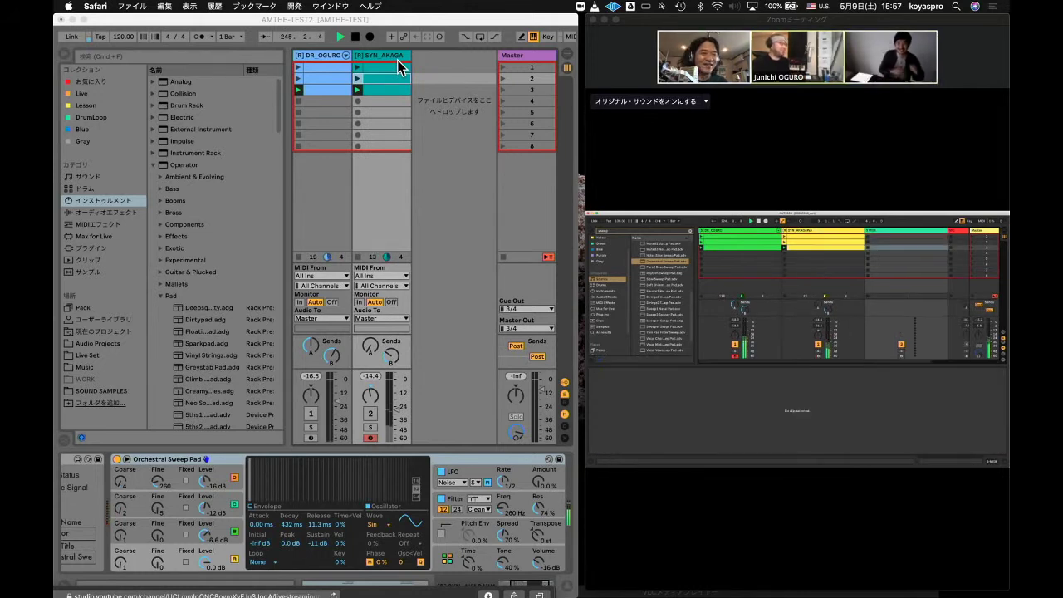
- Return to Live and show the second track's third clip in the note editor
left_click(395, 89)
left_click(395, 90)
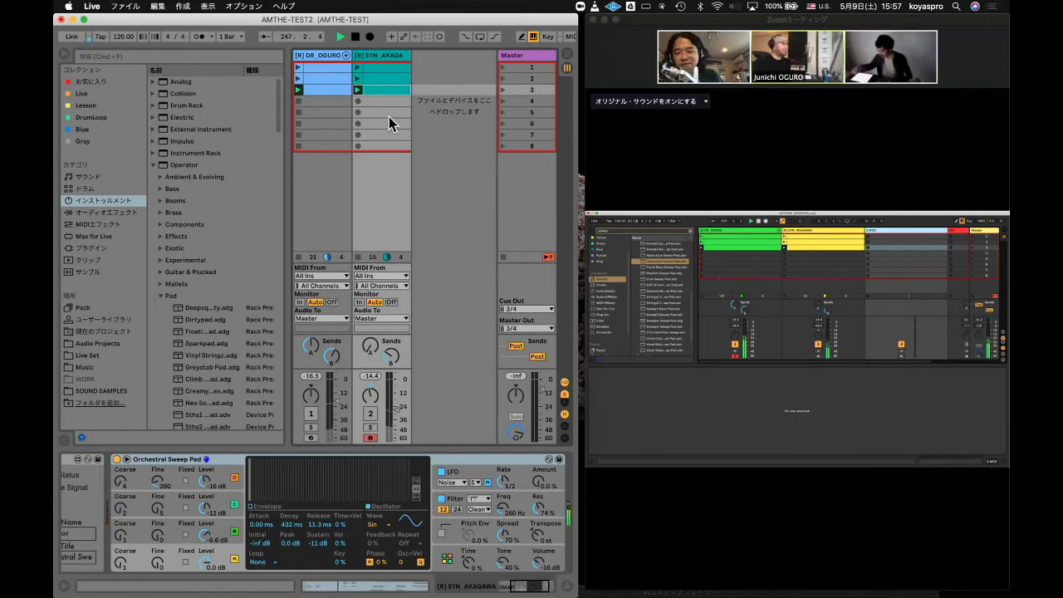
key("shift+Tab")
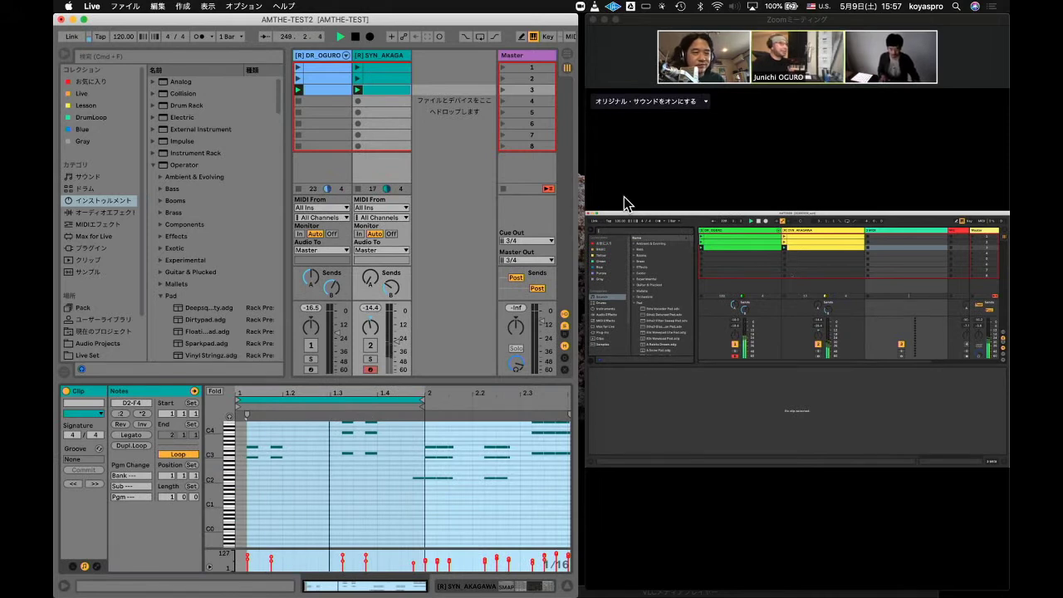
- Insert a third MIDI track and copy the second track's SMAP-Receiver onto it
mouse_move(680, 195)
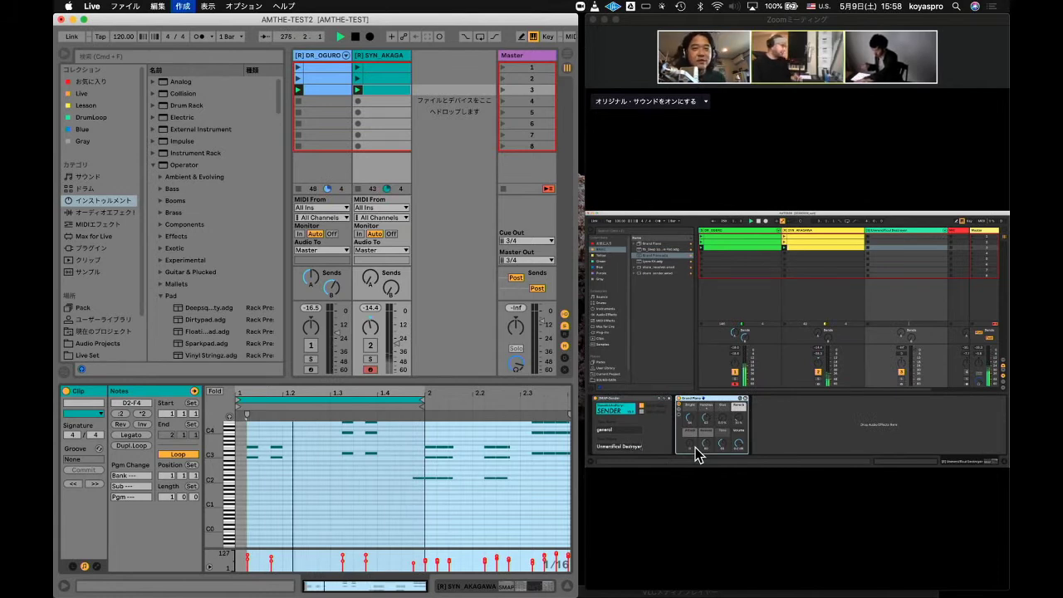
key("super+shift+t")
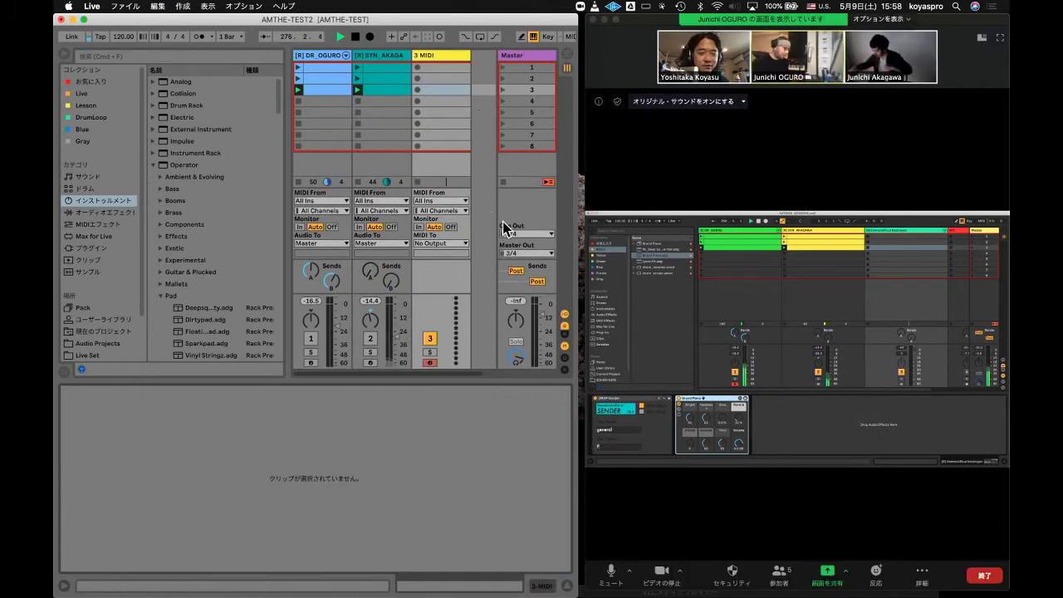
left_click(380, 62)
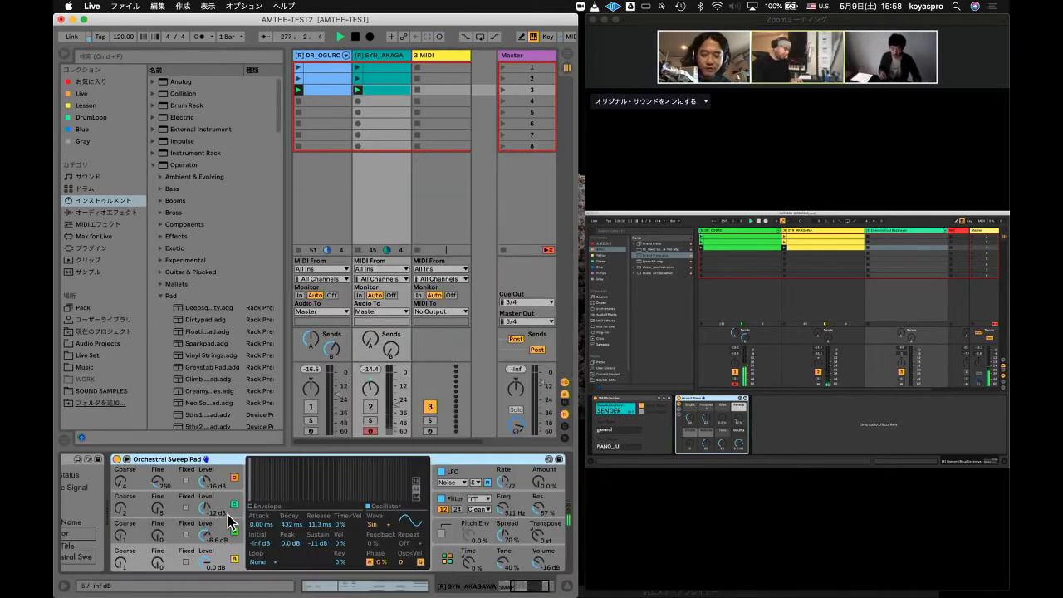
scroll(131, 468, "left", 3)
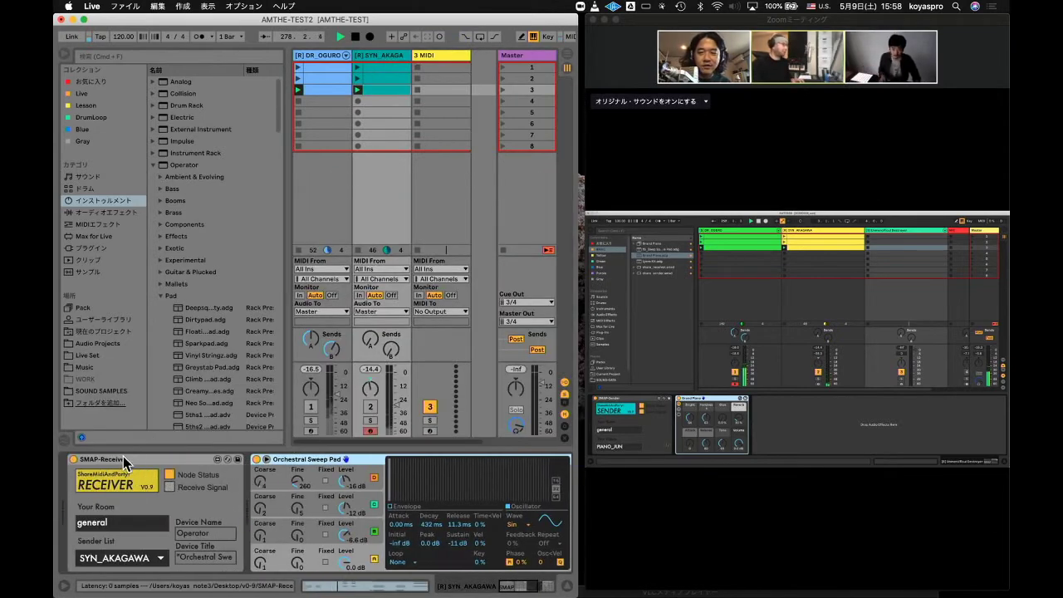
left_click(122, 462)
left_click(429, 80)
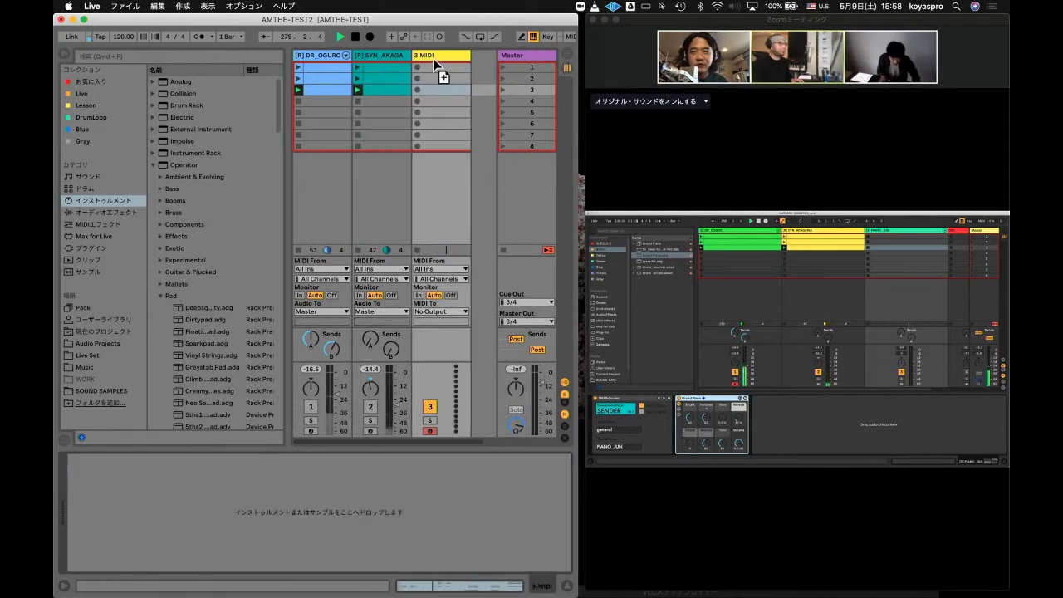
key("super+v")
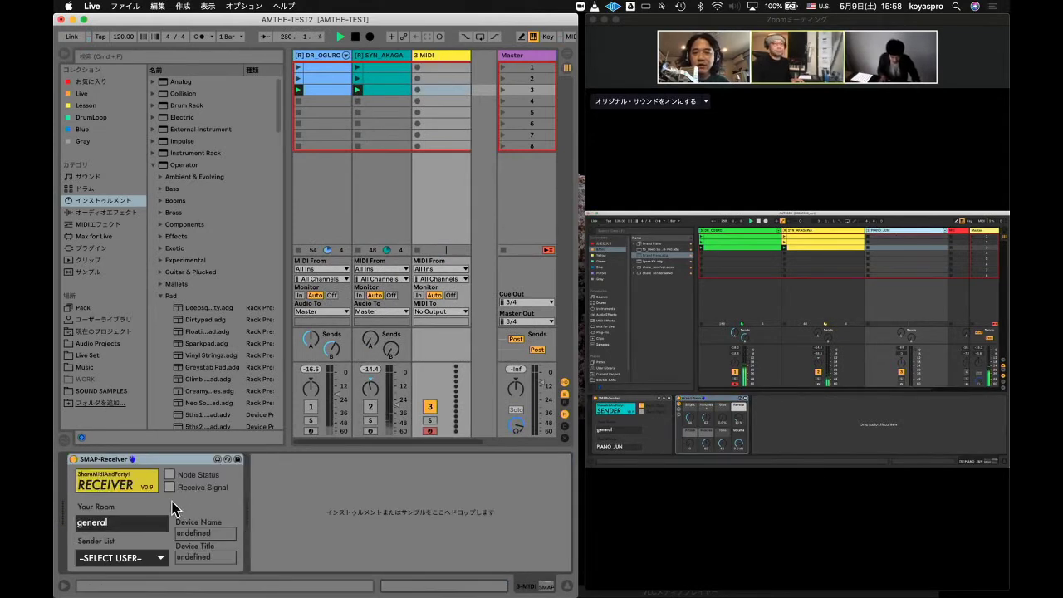
- Set the third track's SMAP-Receiver to receive from the piano sender
left_click(147, 558)
left_click(147, 559)
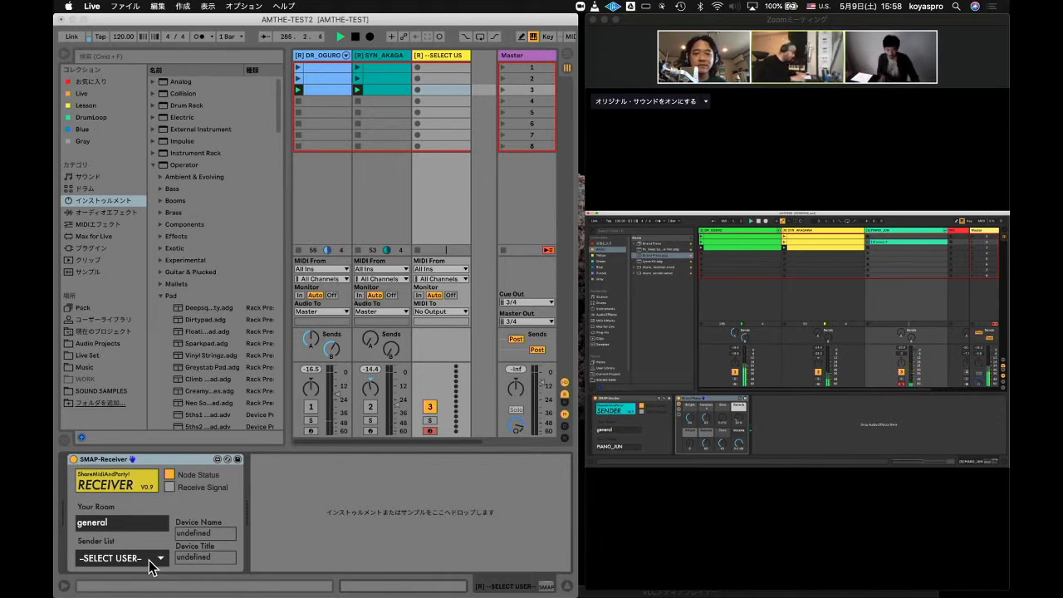
left_click(149, 559)
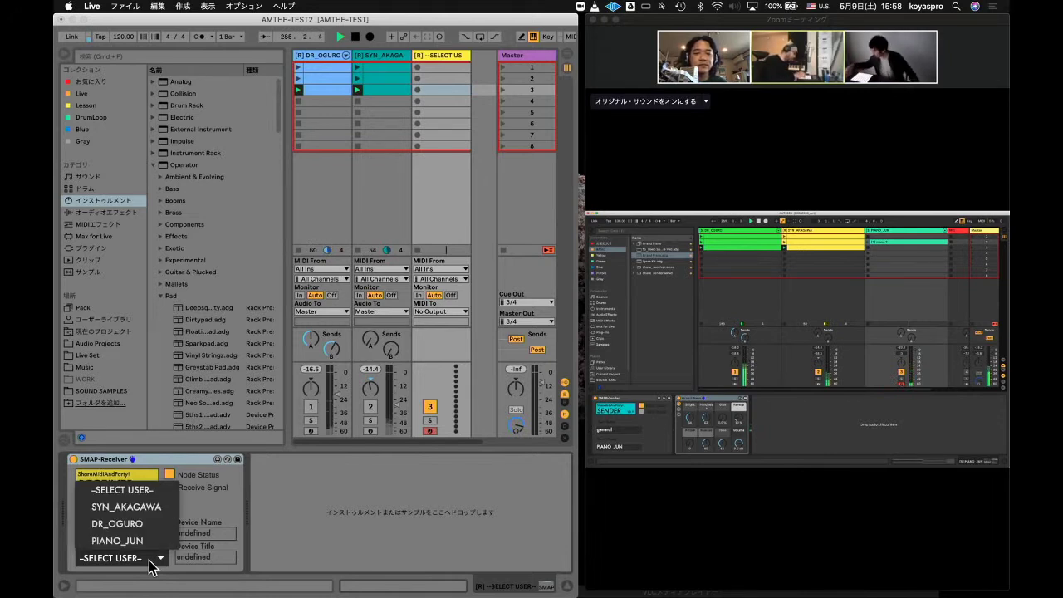
left_click(134, 541)
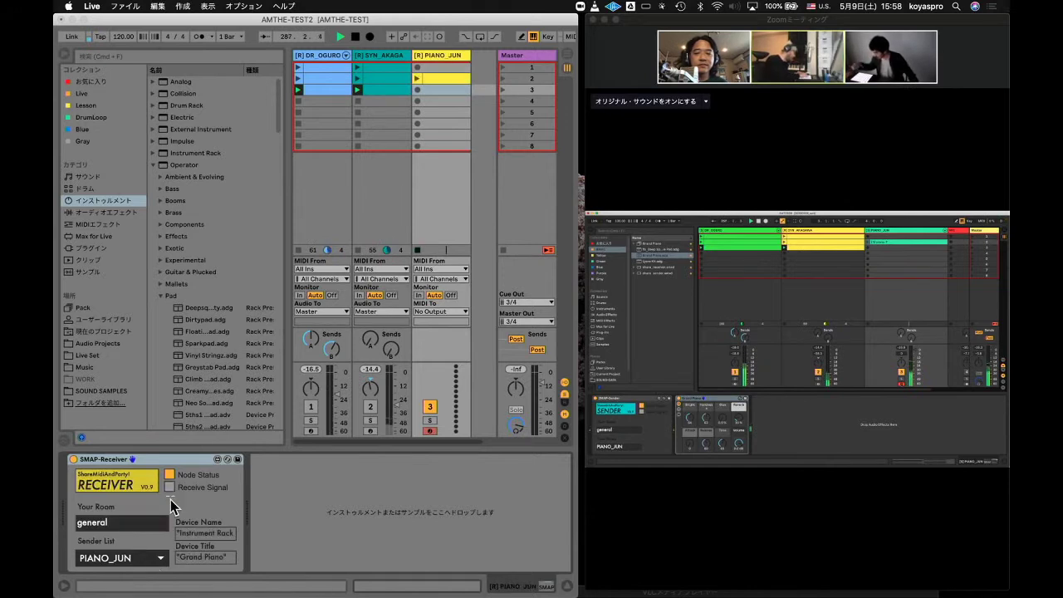
- Search the instruments for "GRAND PIANO" and expand the Piano & Keys presets under Instrument Rack
left_click(159, 58)
type("GRAND PIANO")
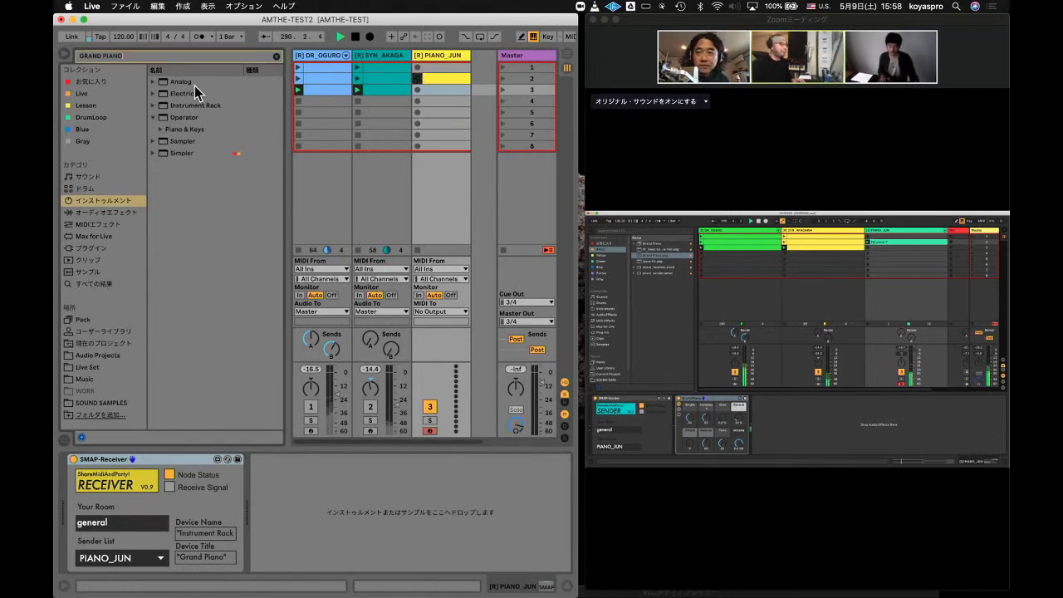
left_click(161, 130)
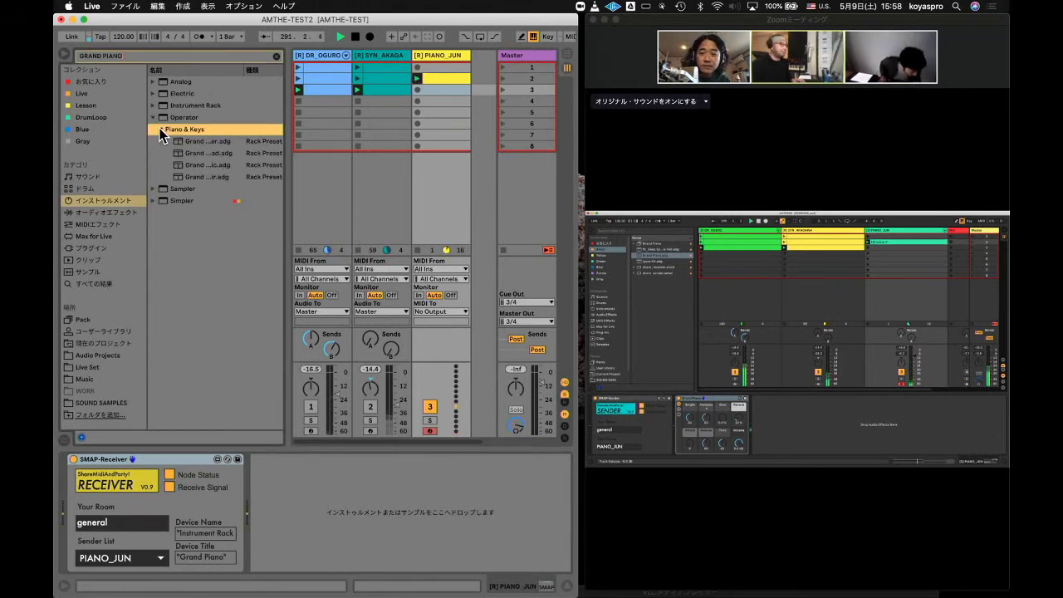
left_click(160, 130)
left_click(153, 107)
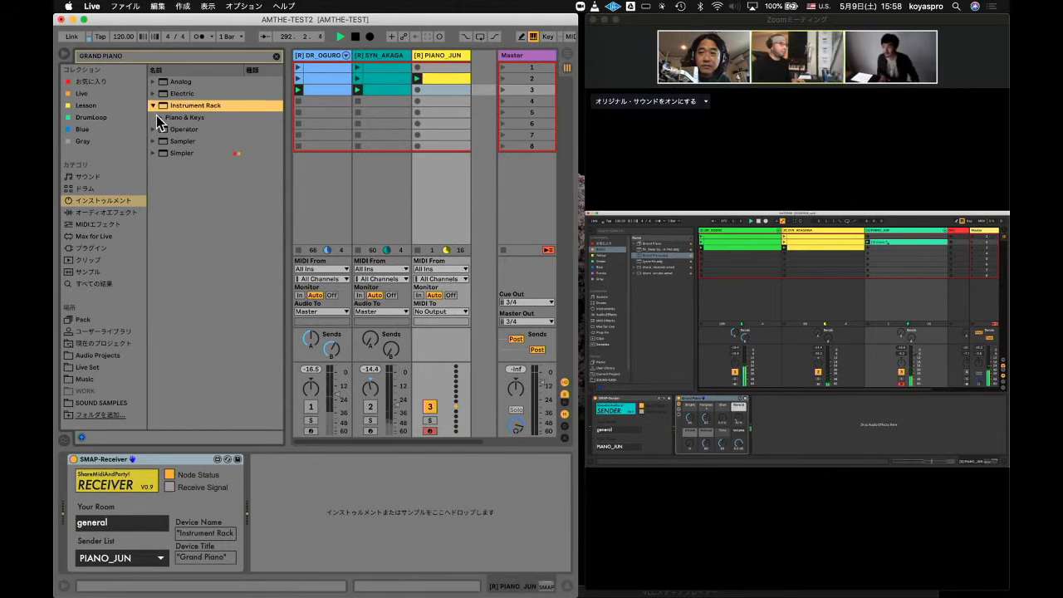
left_click(156, 116)
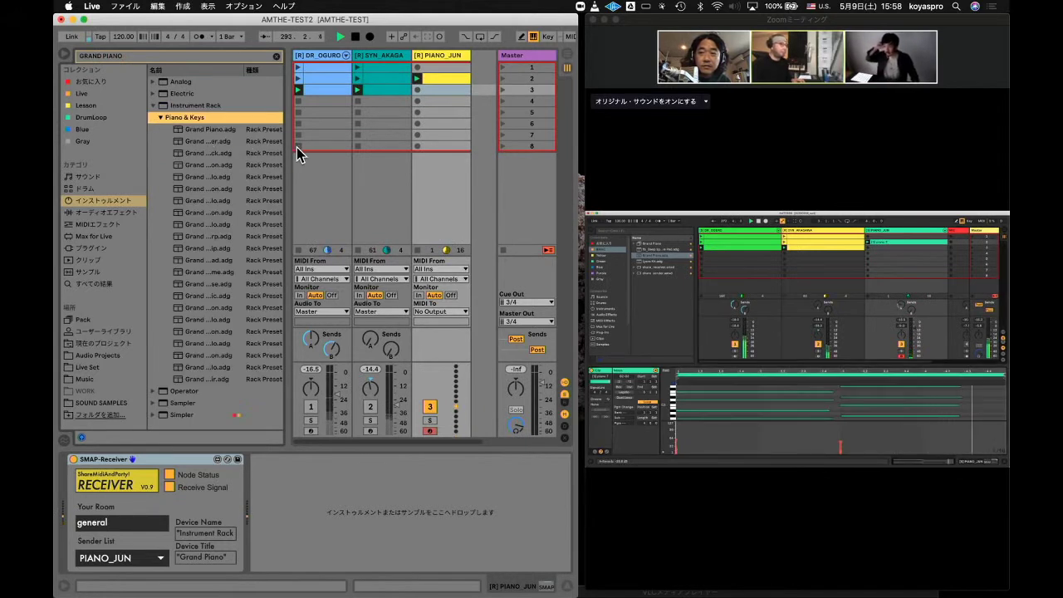
- Widen the browser to read the full preset names and load Grand Piano.adg onto the second track
left_click_drag(285, 150, 373, 150)
left_click(225, 131)
left_click_drag(225, 132, 451, 178)
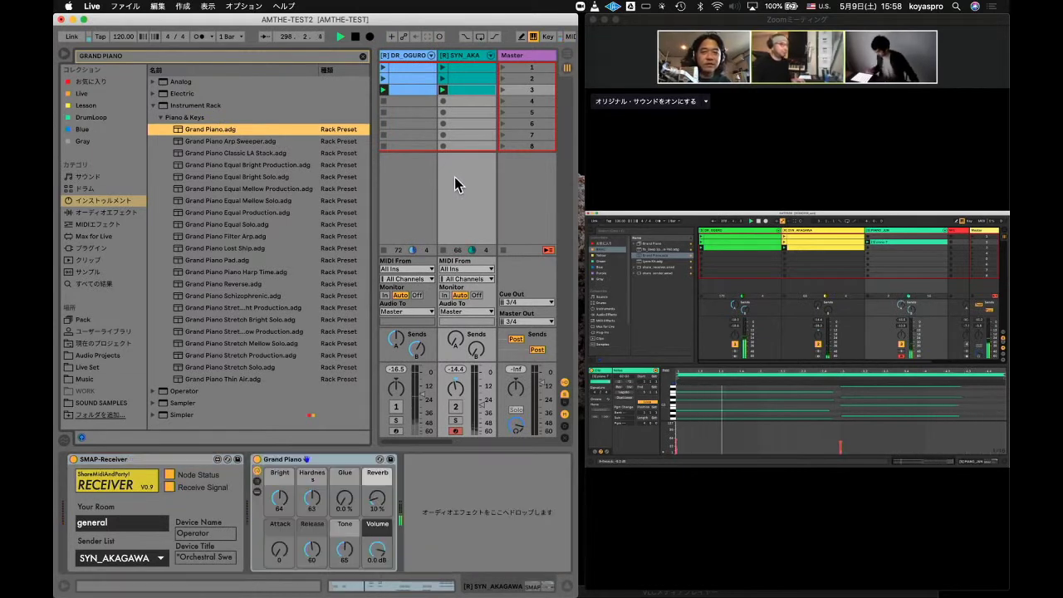
- Load Grand Piano.adg onto the third track after its SMAP-Receiver, and narrow the browser to bring all three tracks into view
scroll(454, 177, "right", 3)
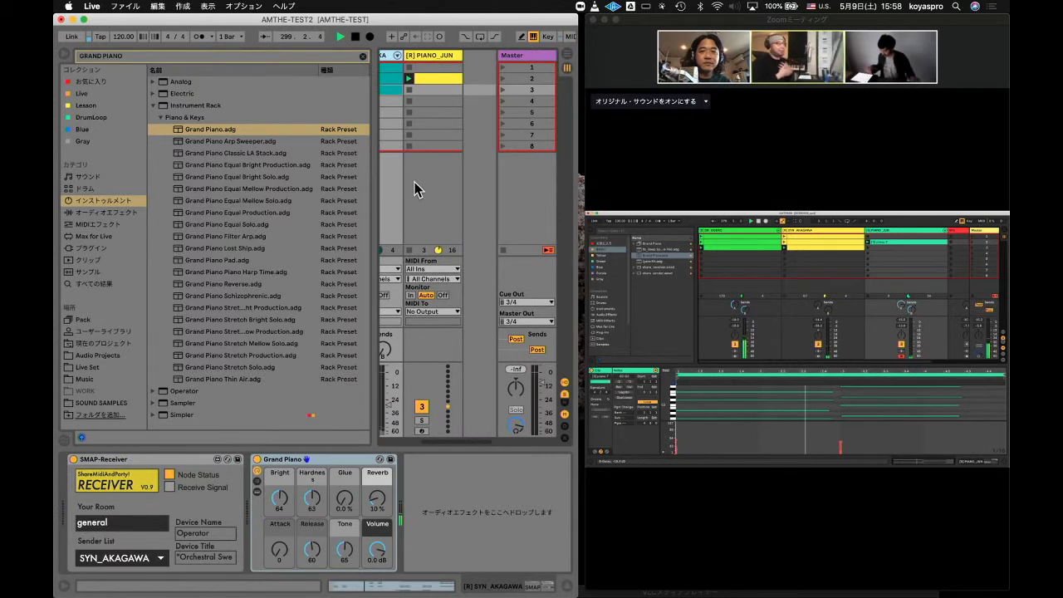
left_click_drag(218, 127, 442, 184)
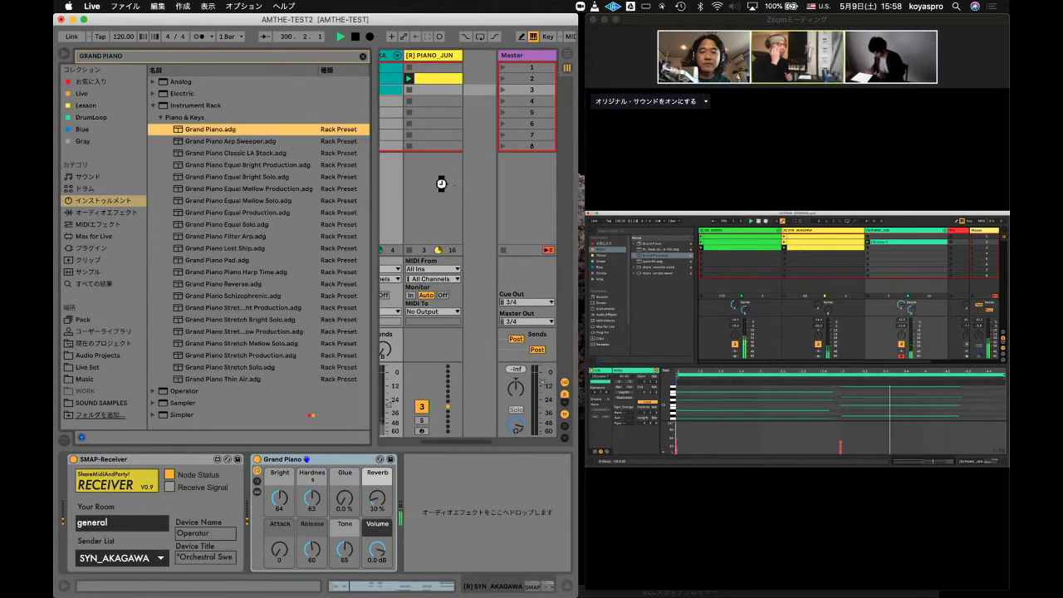
left_click_drag(372, 203, 254, 197)
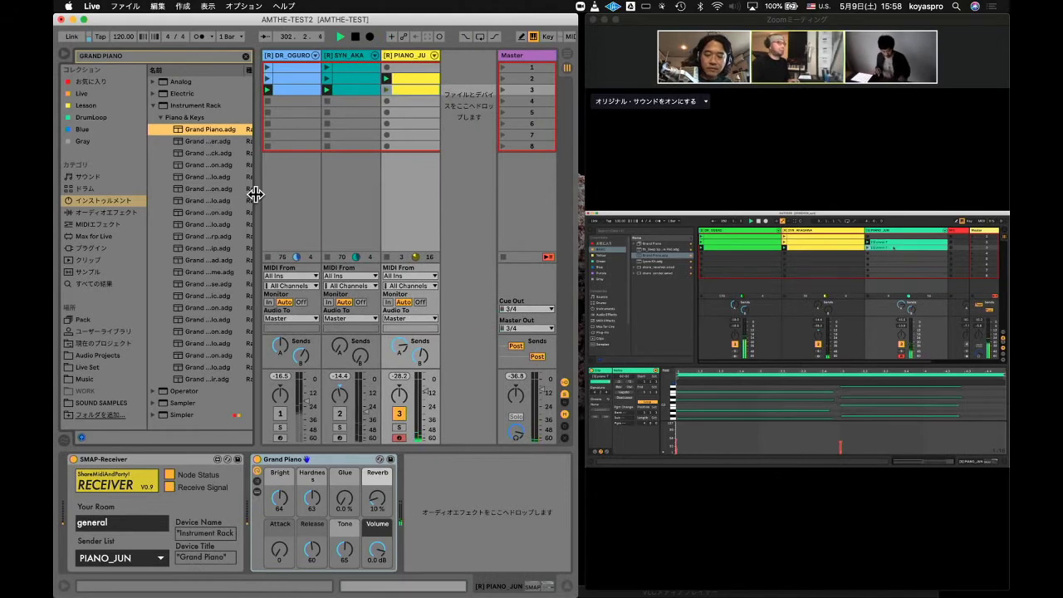
- Bring up the stream's YouTube Studio page in Safari to read the viewer chat, and return to the Live set
key("super+Tab")
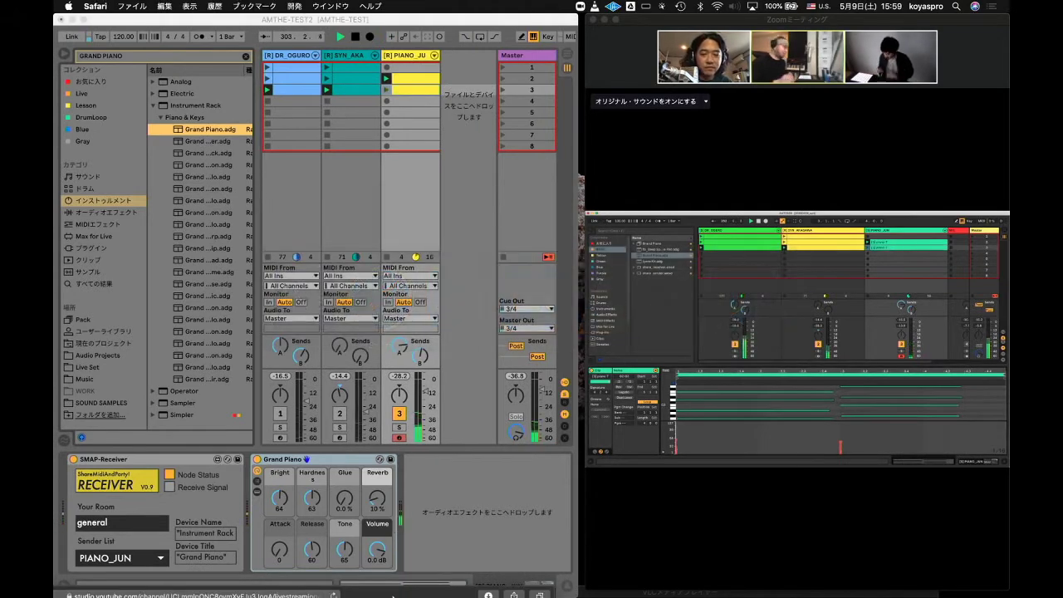
left_click(398, 581)
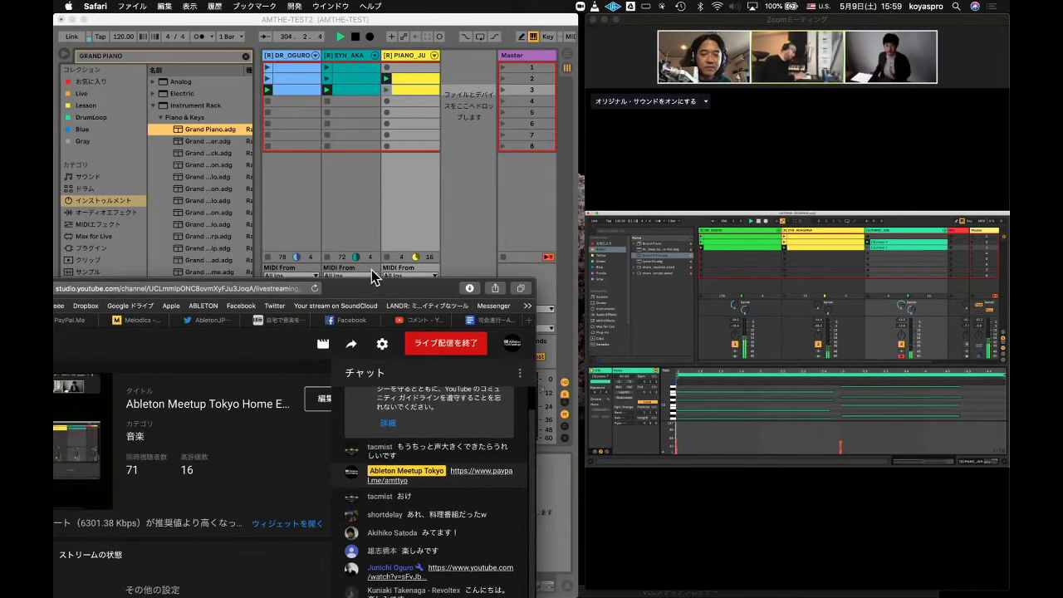
left_click_drag(329, 89, 328, 82)
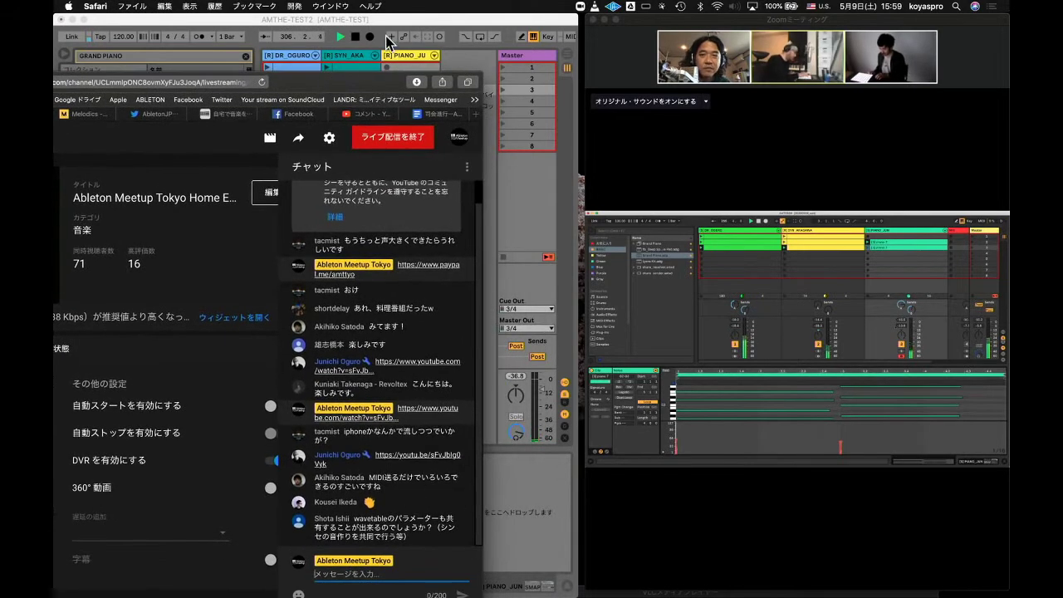
left_click_drag(355, 84, 463, 592)
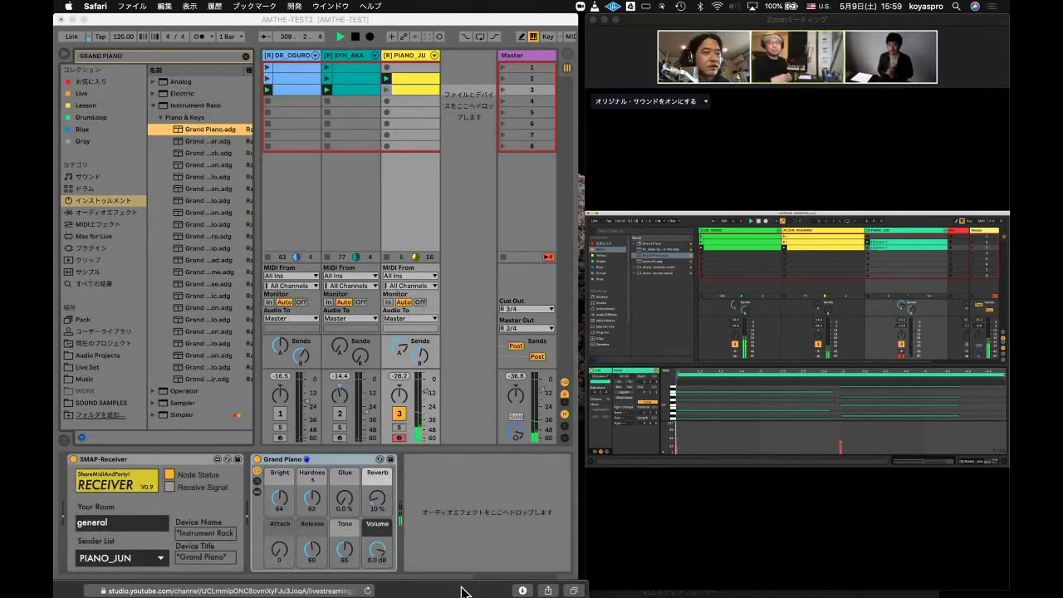
left_click(263, 498)
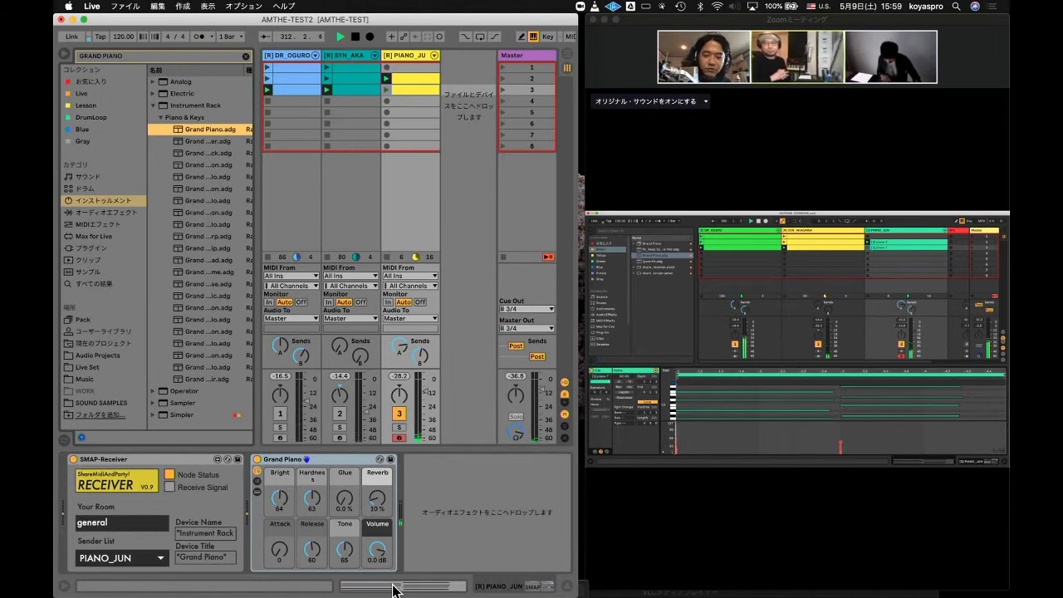
- Check the YouTube Studio chat again for new viewer questions, and move the Safari window clear of the Live set
key("super+Tab")
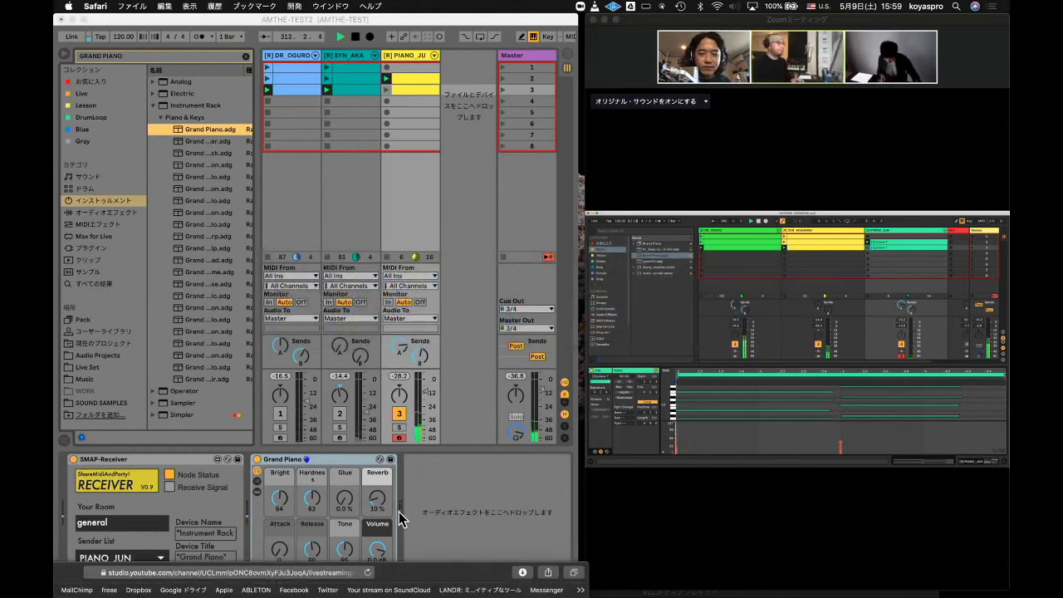
left_click_drag(378, 569, 376, 8)
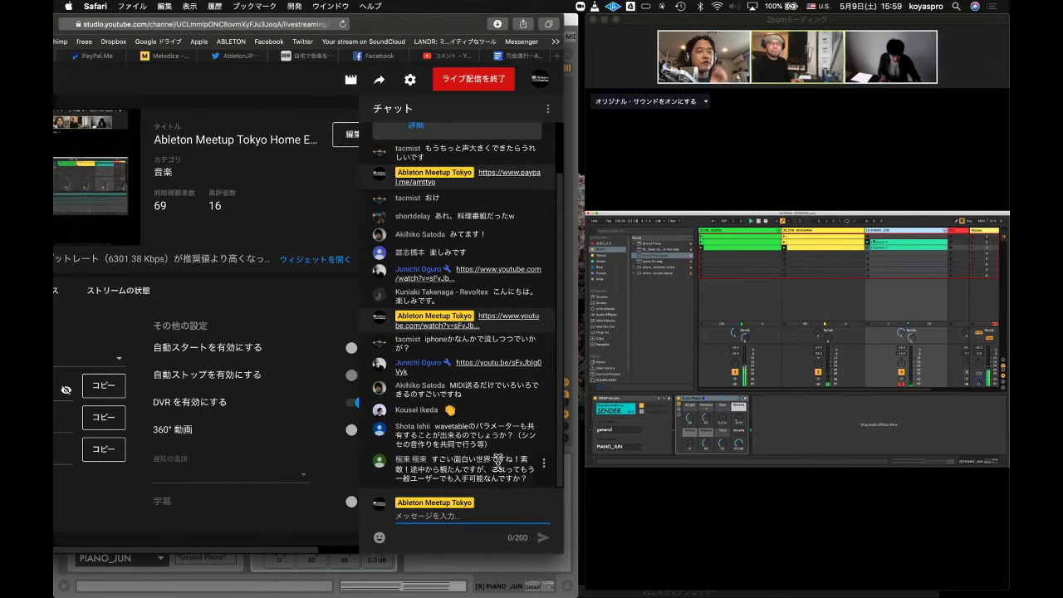
left_click_drag(408, 27, 420, 578)
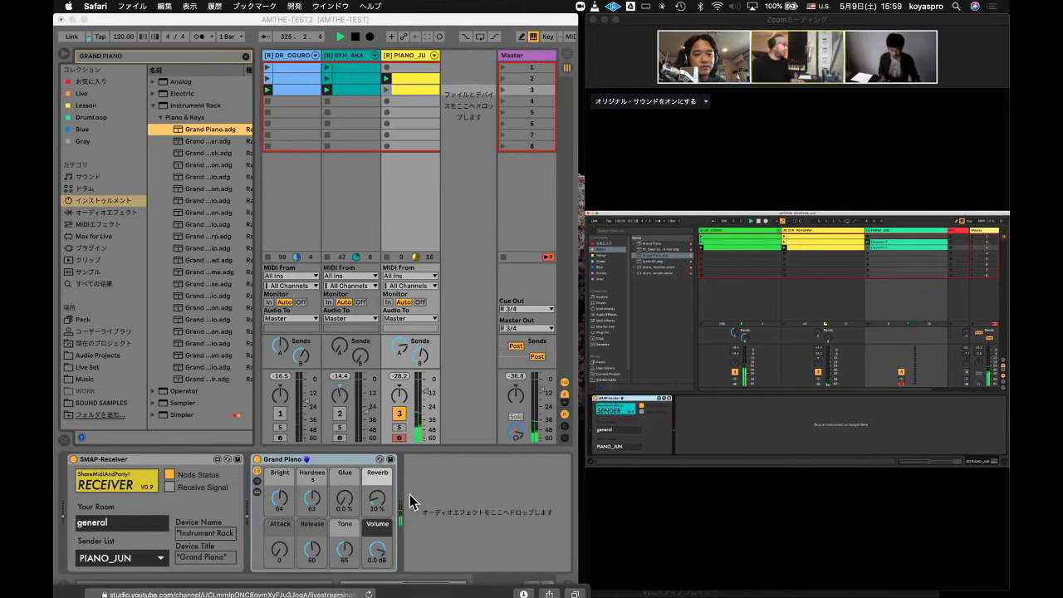
left_click(411, 61)
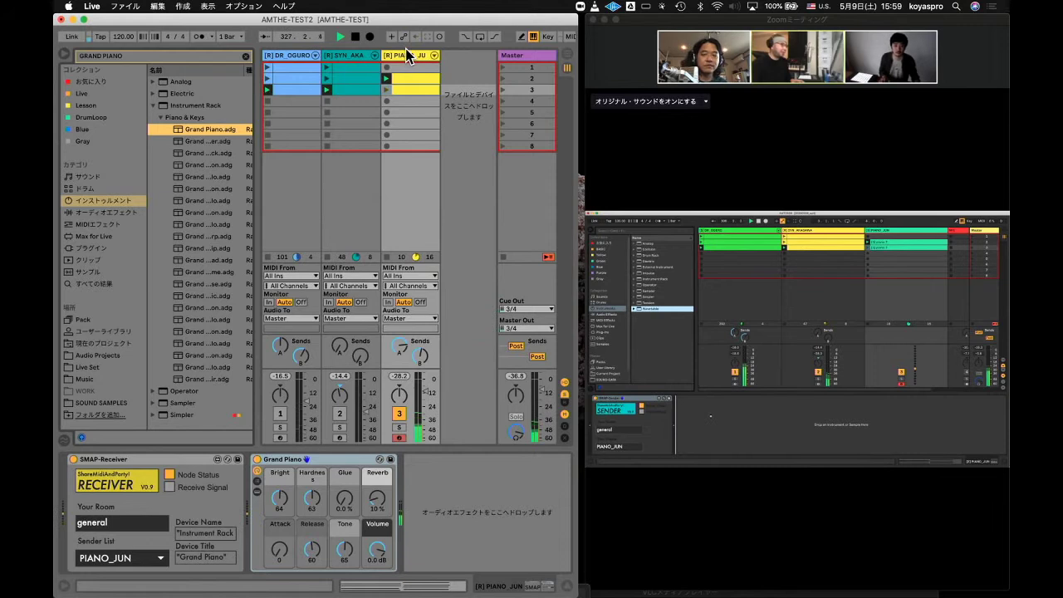
- Clear the browser search and load Wavetable onto the third track in place of Grand Piano
left_click(246, 57)
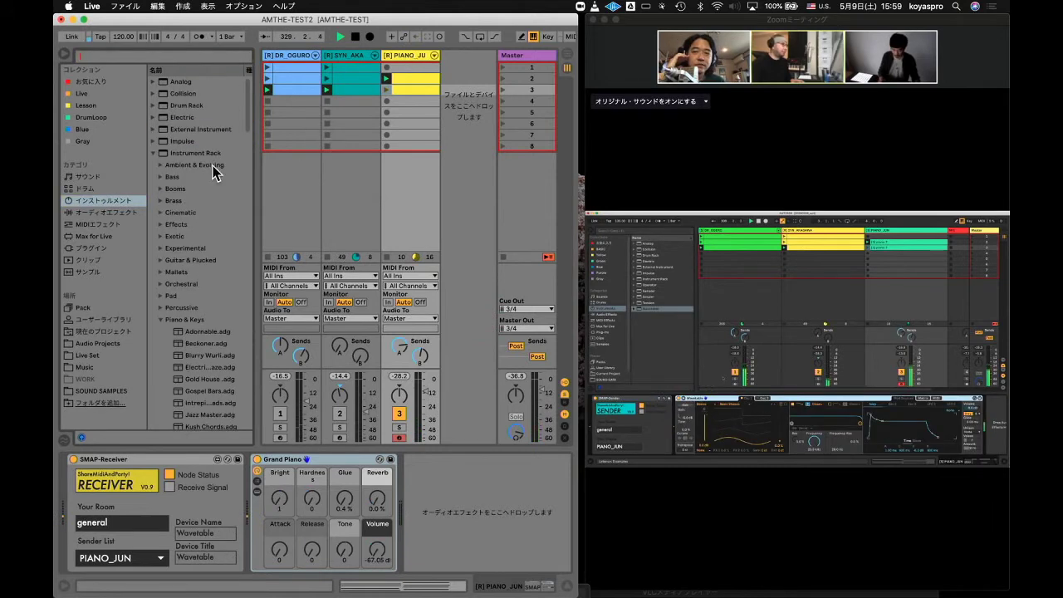
scroll(202, 343, "down", 10)
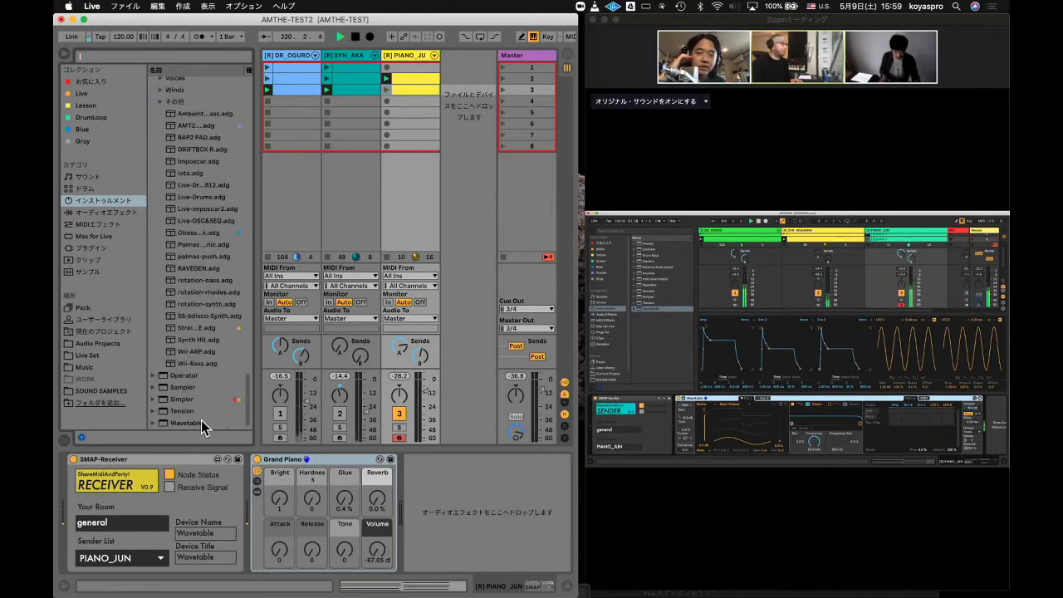
left_click_drag(182, 424, 394, 511)
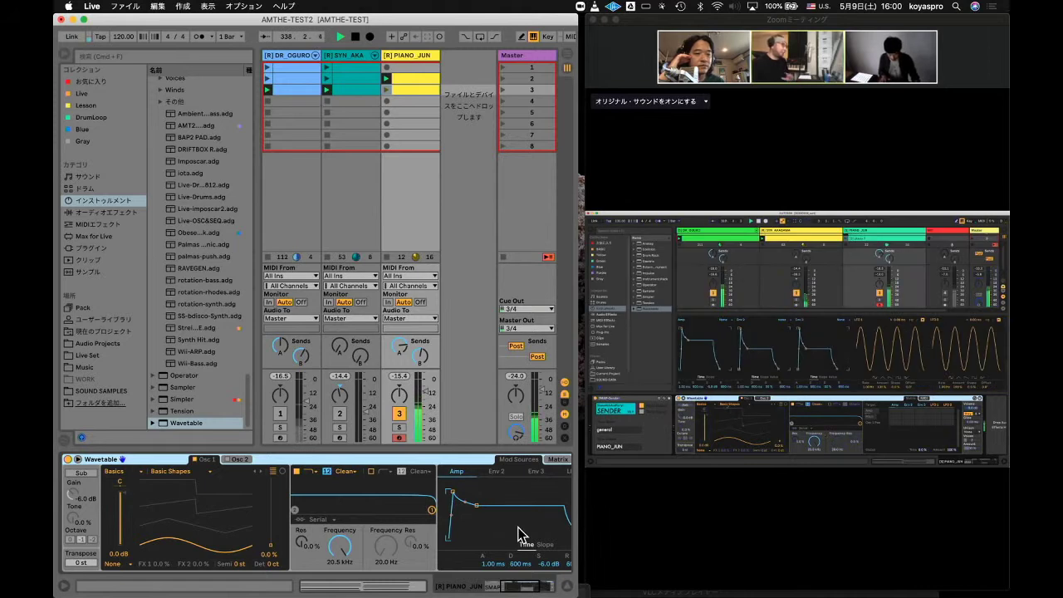
- View the list of wavetables available for Wavetable's first oscillator and dismiss it without choosing another
left_click(176, 471)
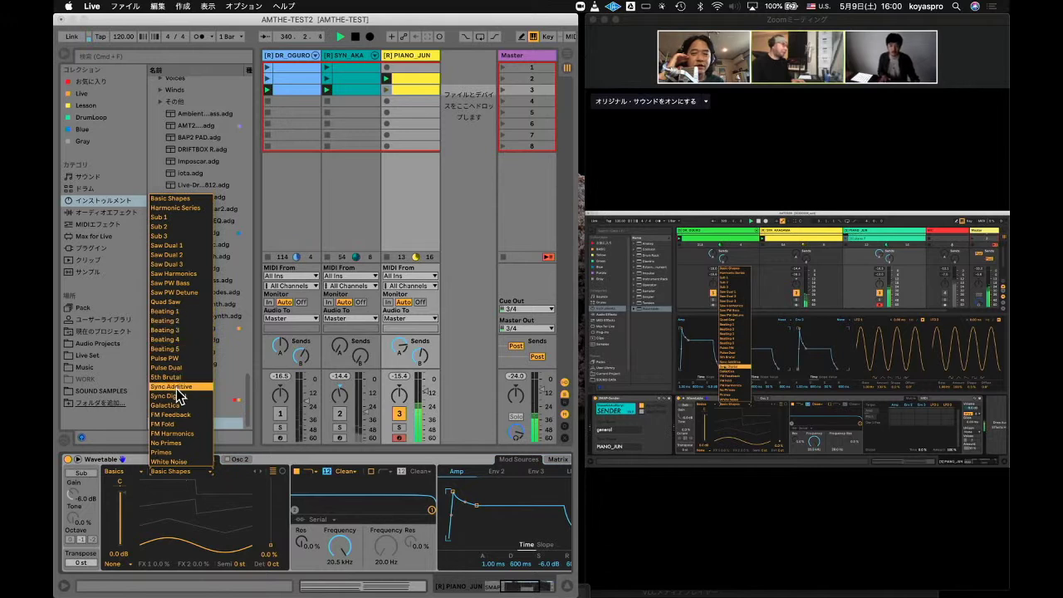
left_click(178, 498)
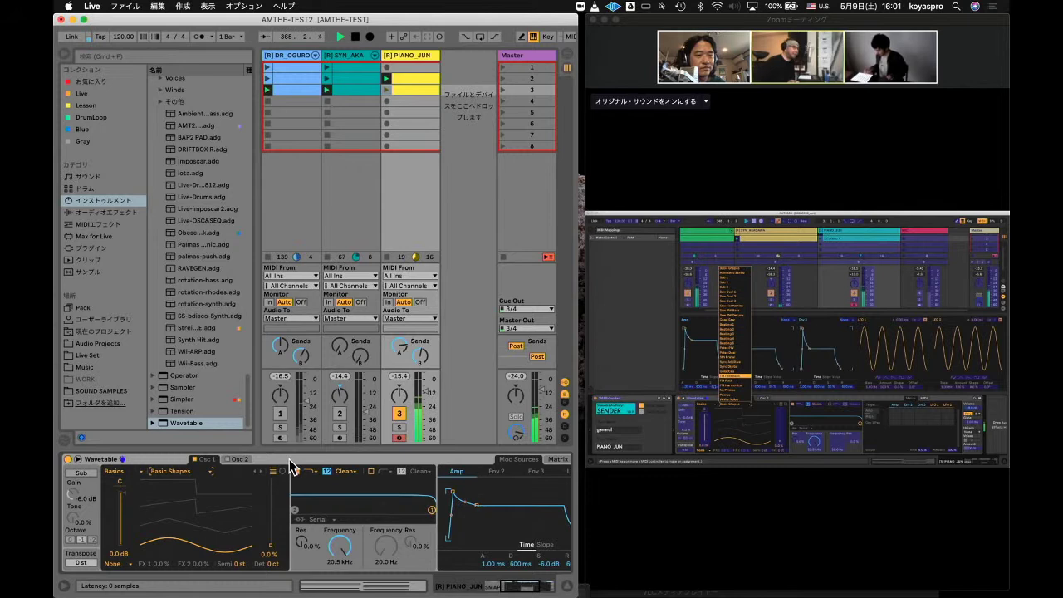
left_click(172, 471)
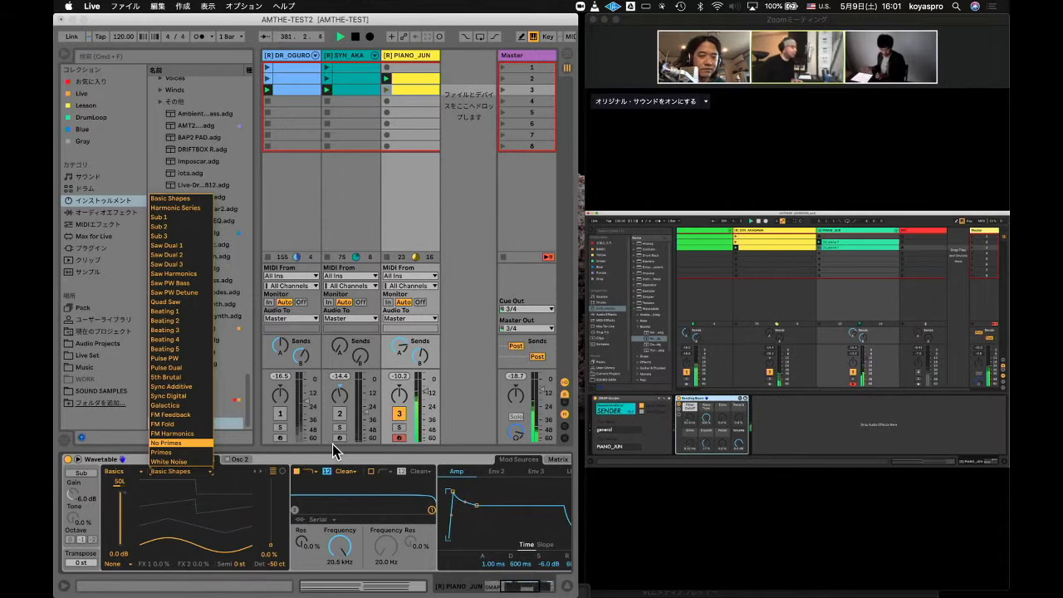
left_click(324, 460)
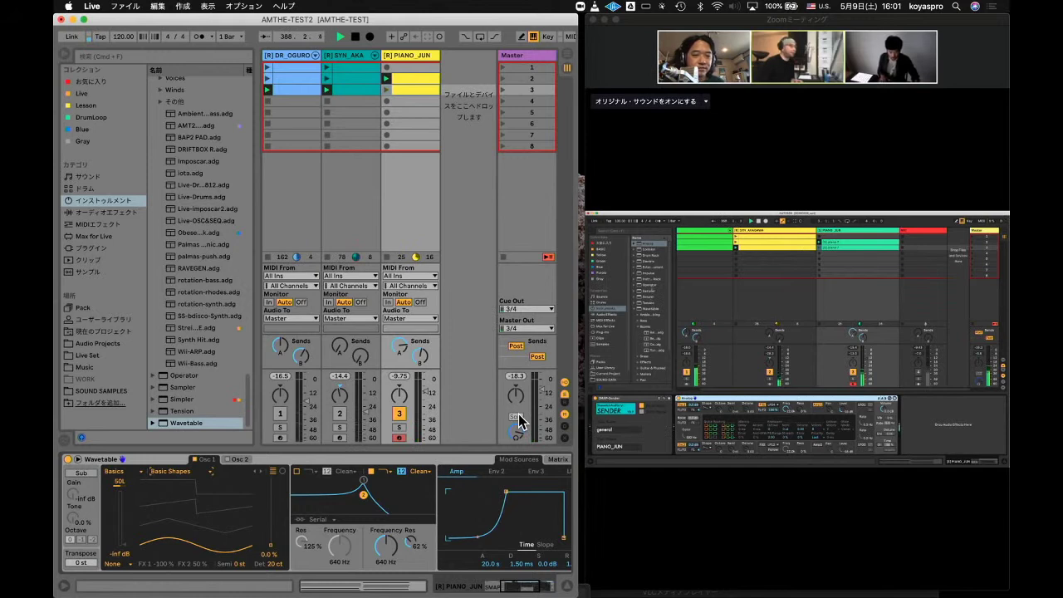
left_click(384, 465)
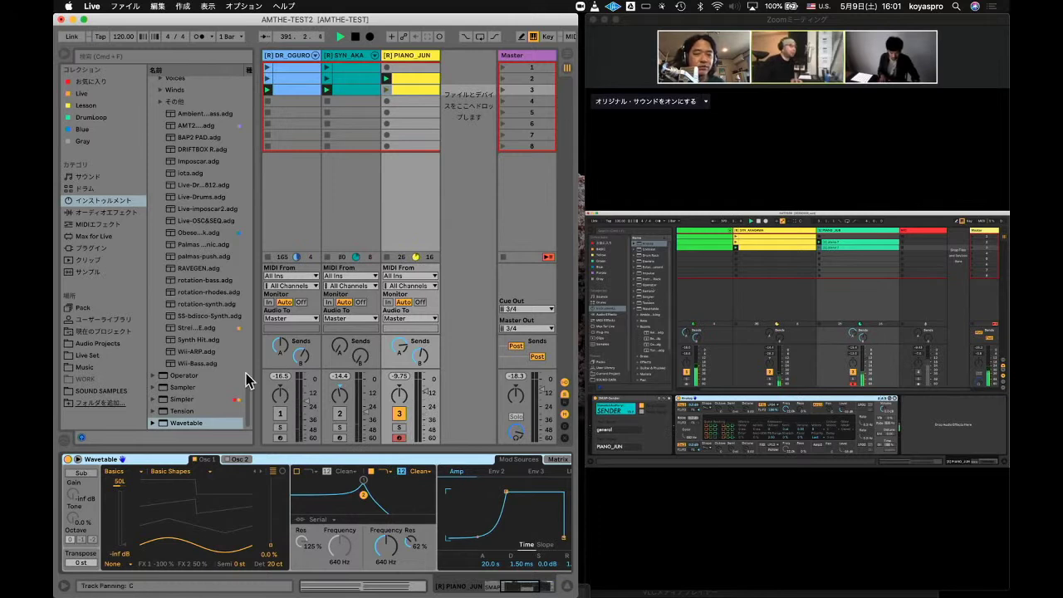
- Delete Wavetable from the third track and load Analog after the SMAP-Receiver
scroll(300, 544, "left", 3)
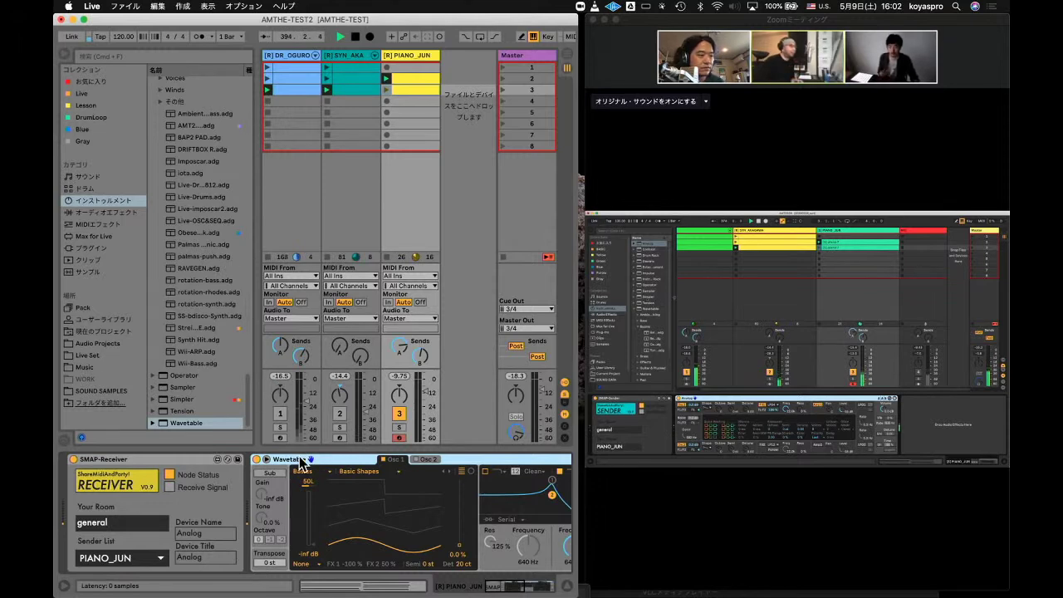
scroll(210, 146, "up", 15)
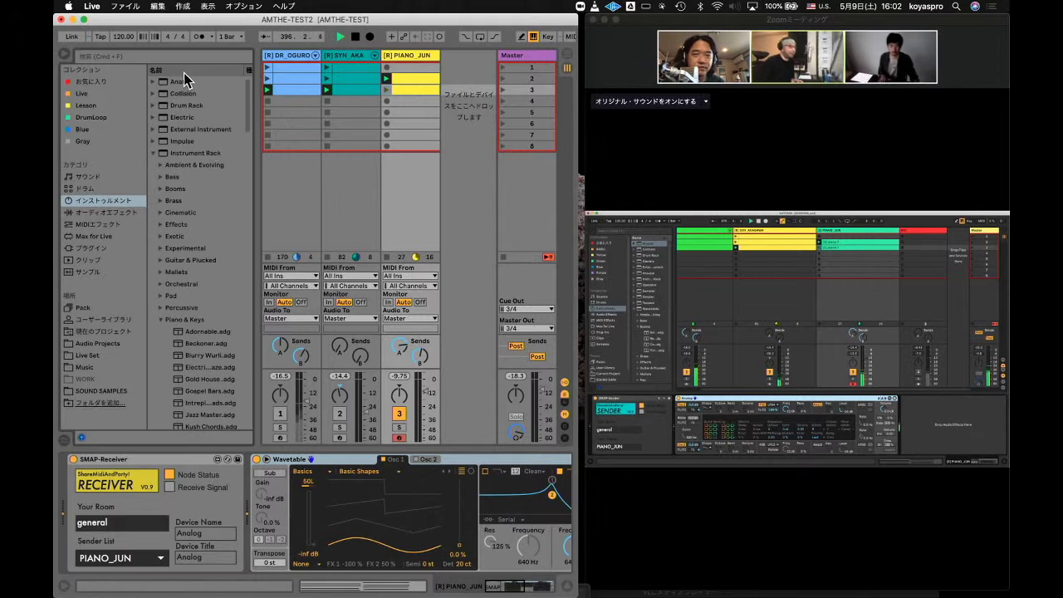
left_click(360, 462)
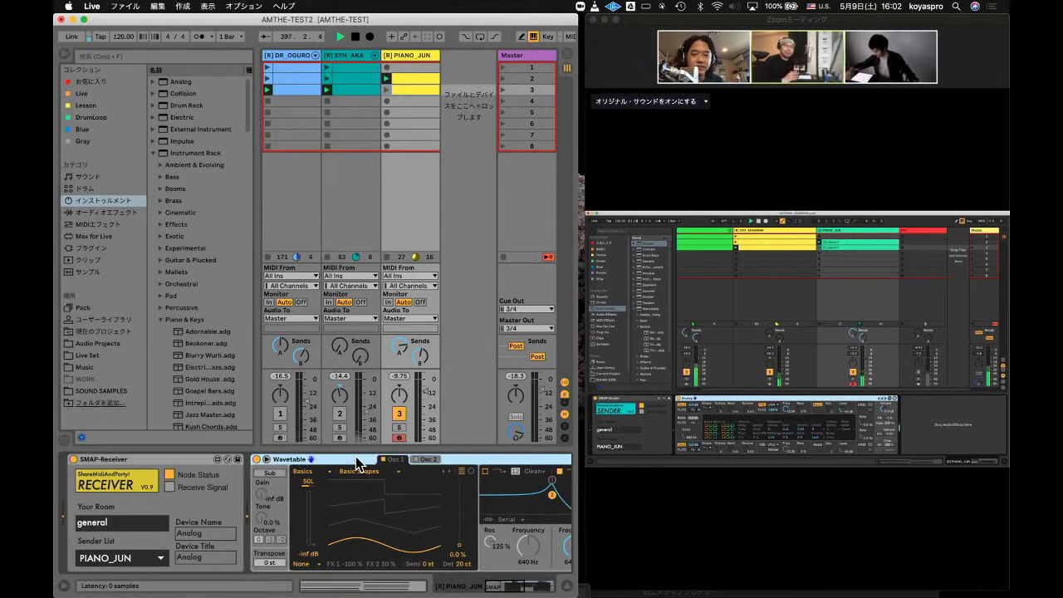
key("Delete")
left_click_drag(180, 81, 384, 516)
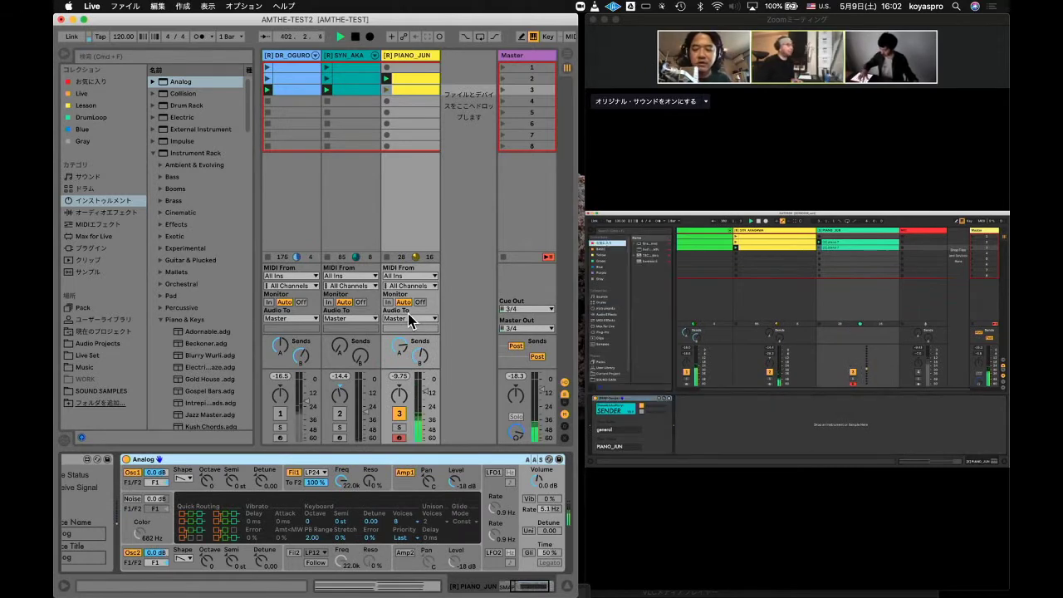
- Switch to Safari to check the live chat for further comments, and move its window out of the way
key("super+Tab")
mouse_move(436, 593)
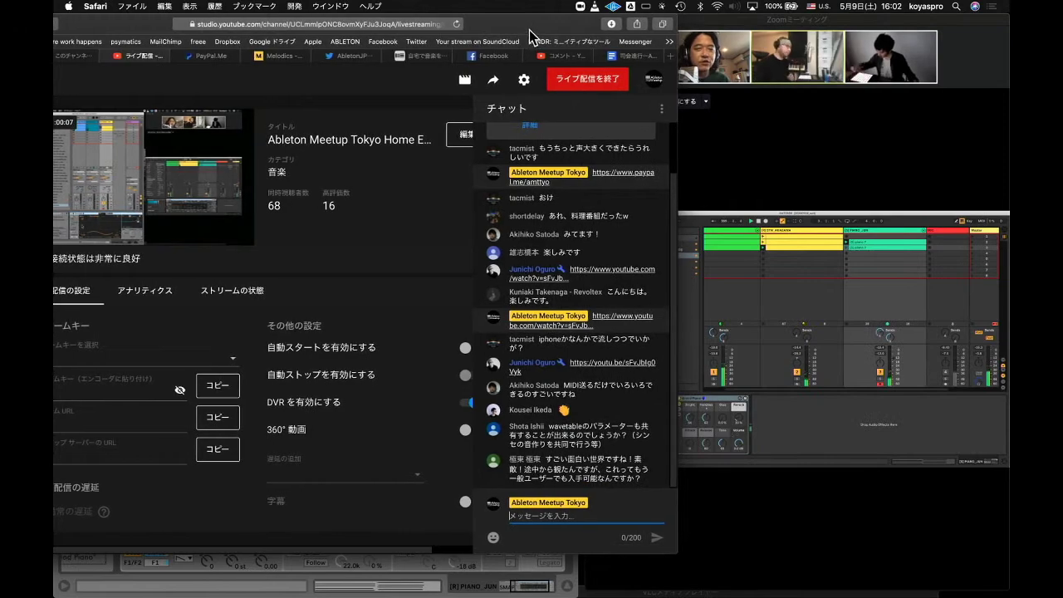
left_click_drag(515, 26, 631, 592)
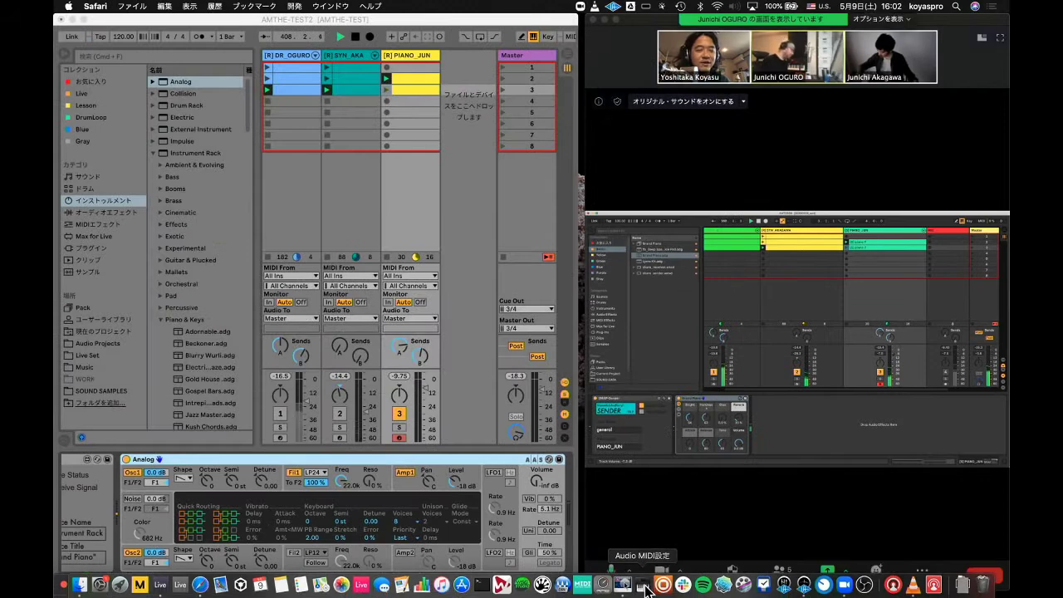
left_click(645, 588)
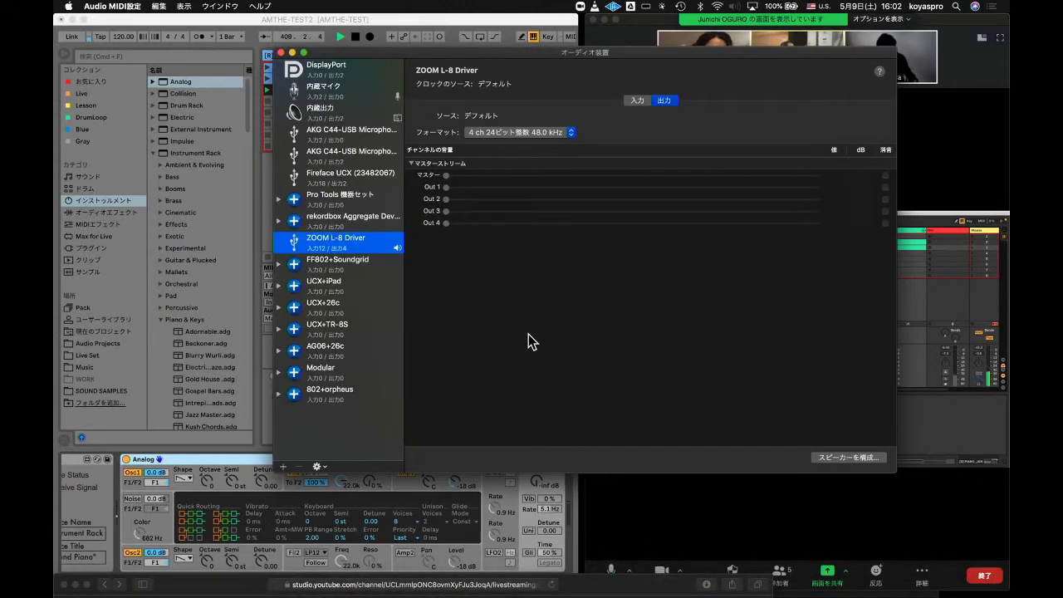
key("super+q")
left_click(463, 326)
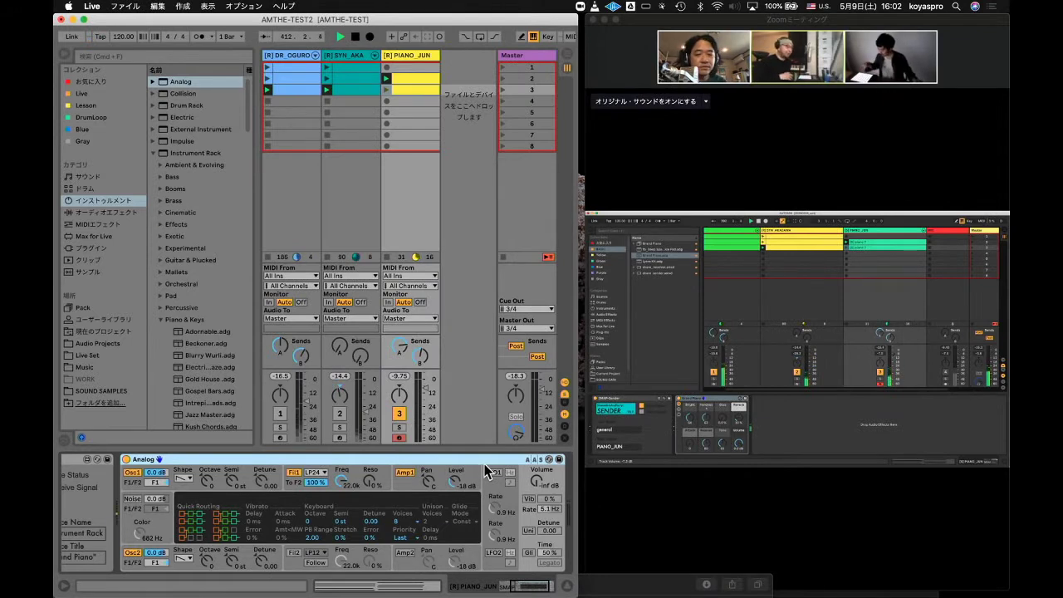
- Delete Analog from the third track and look through the Piano & Keys presets under Instrument Rack for a replacement
scroll(481, 463, "up", 3)
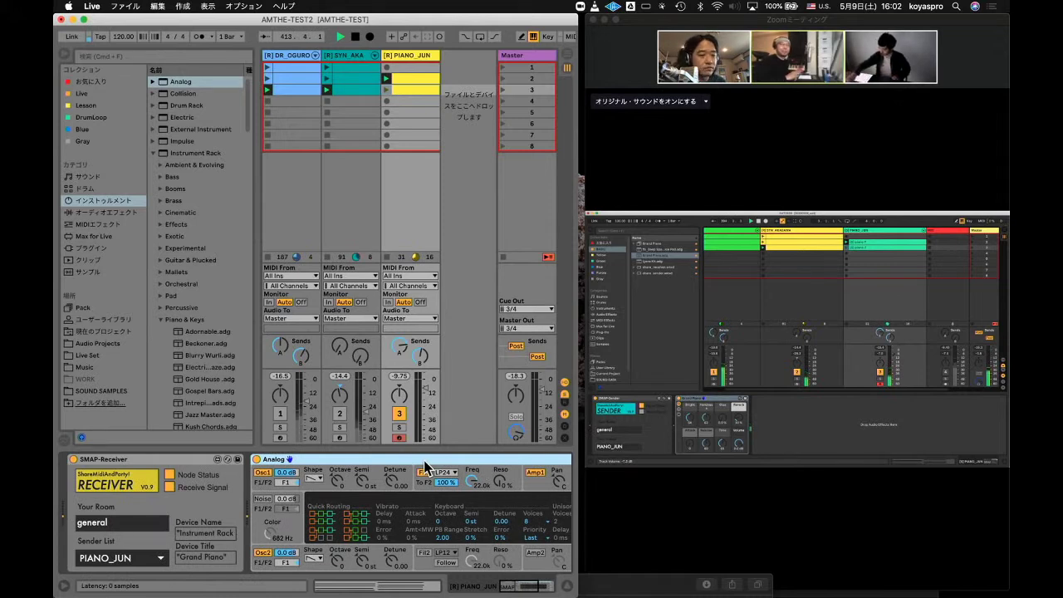
key("Delete")
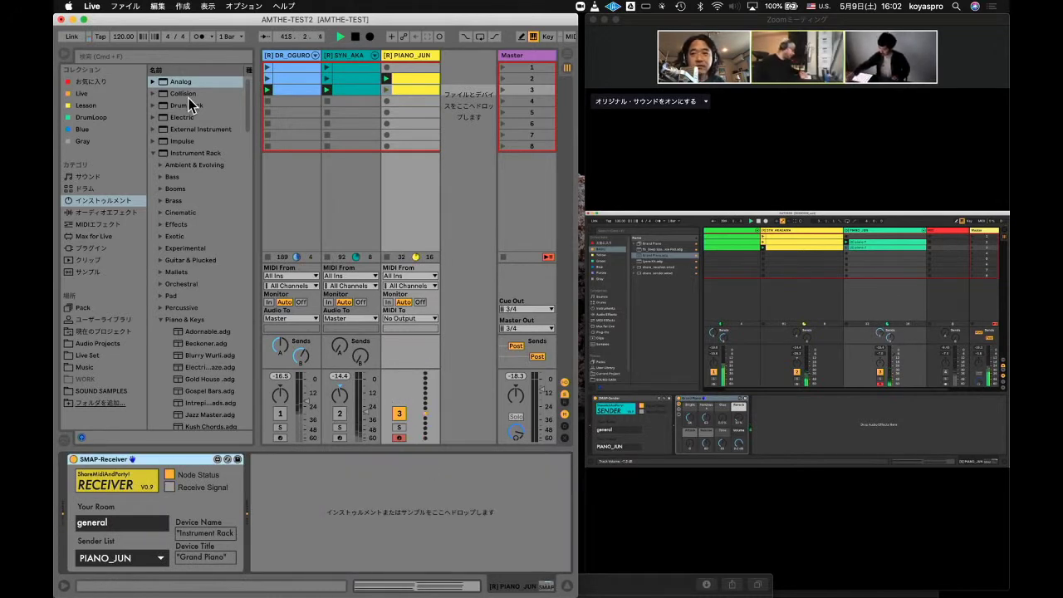
scroll(192, 239, "down", 5)
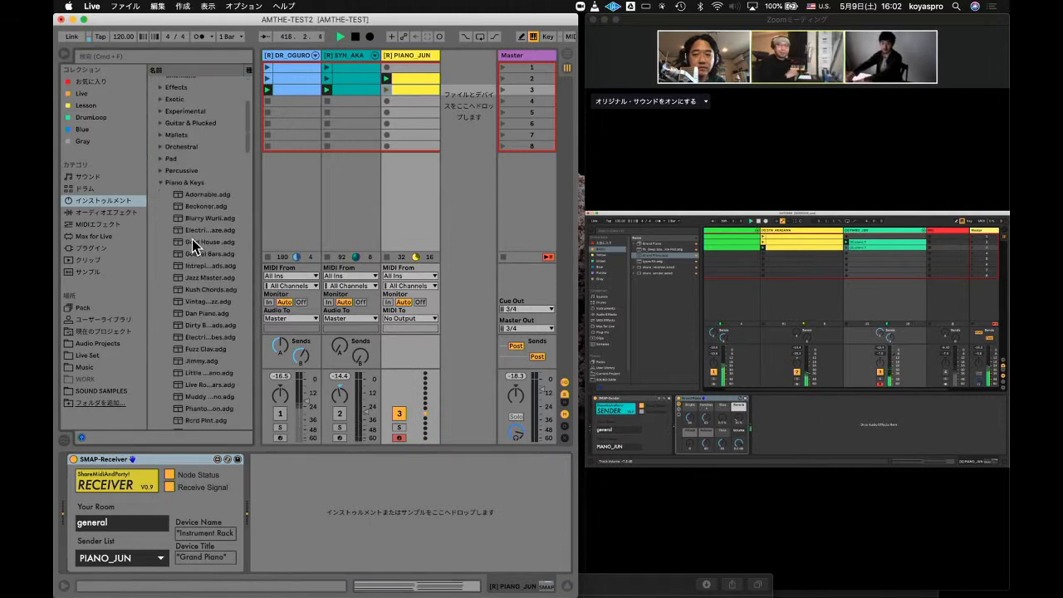
scroll(192, 239, "down", 5)
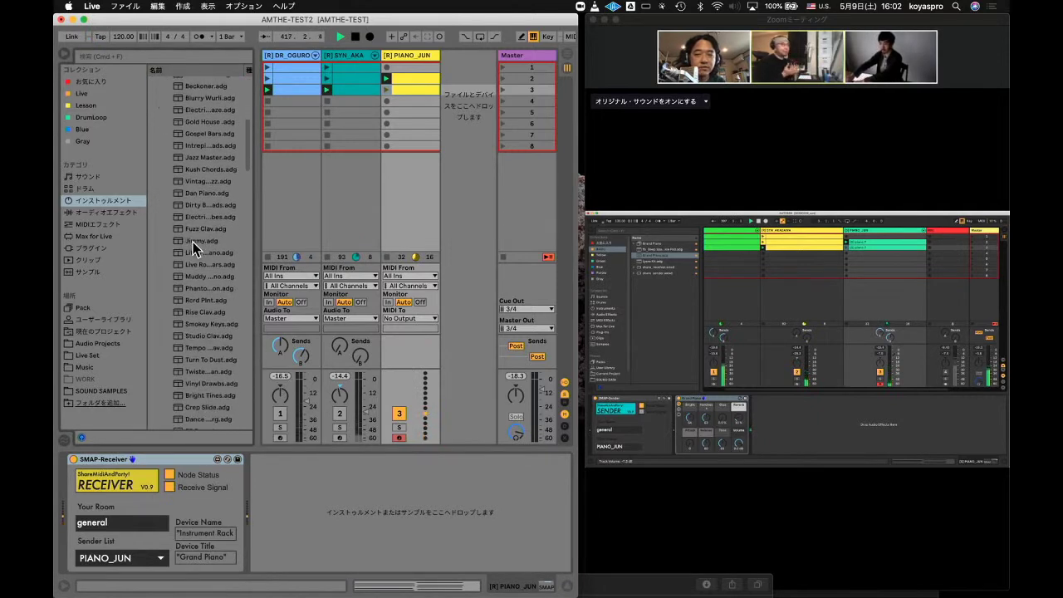
scroll(210, 244, "up", 1)
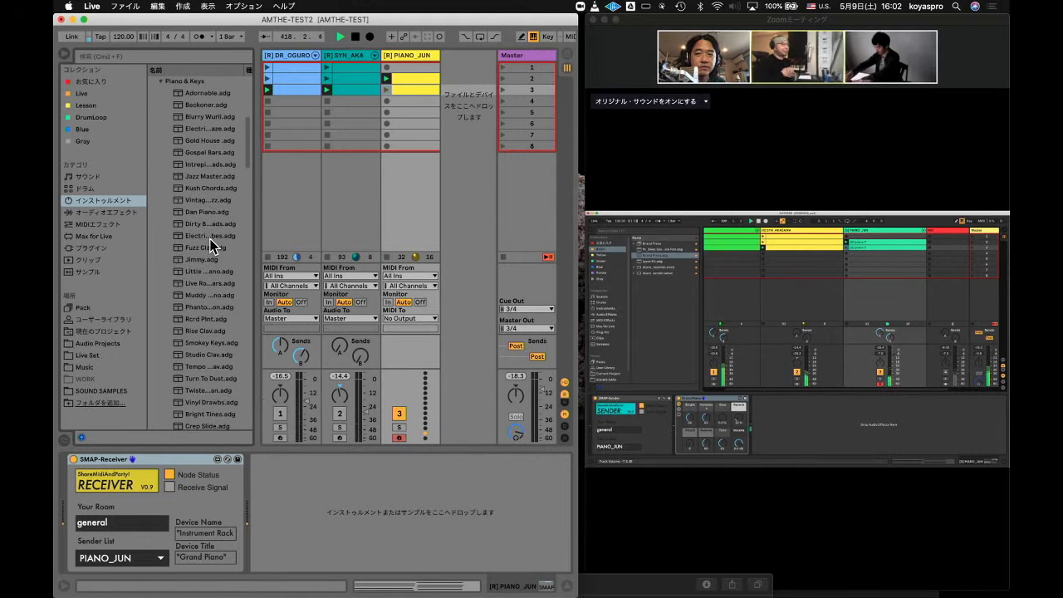
scroll(211, 244, "up", 10)
- Search the instruments for "GRAND PIANO" and load Grand Piano.adg onto the third track after the SMAP-Receiver
left_click(201, 55)
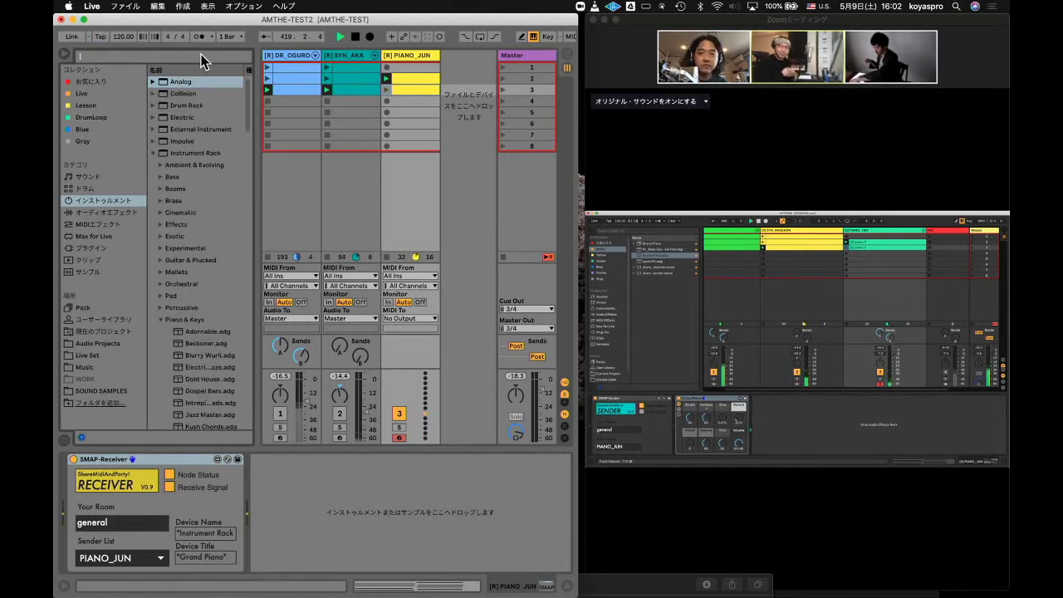
type("GRAND")
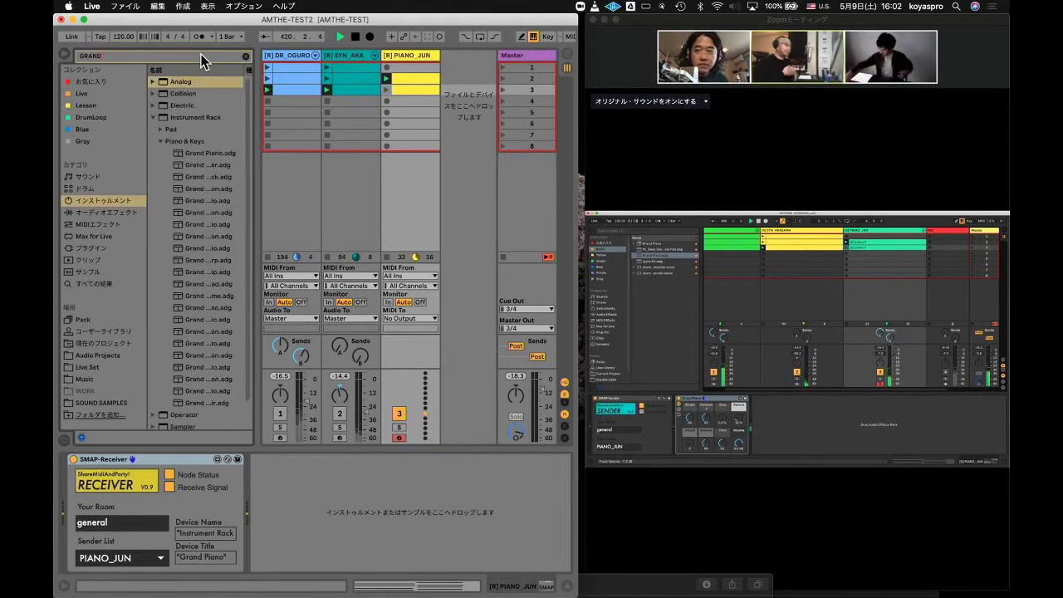
type(" PINO")
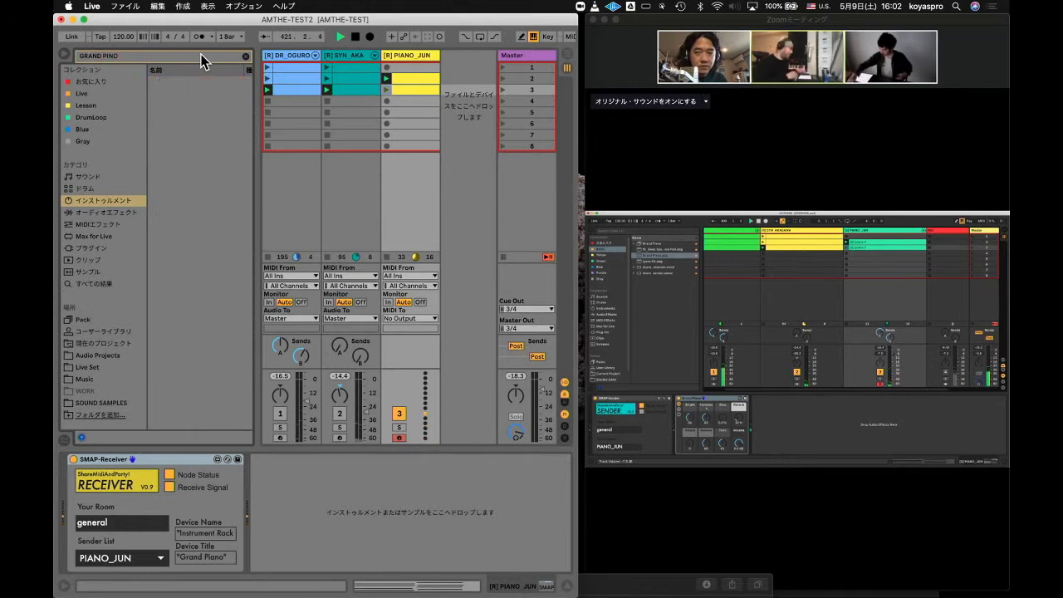
key("BackSpace")
key("BackSpace")
type("ANO")
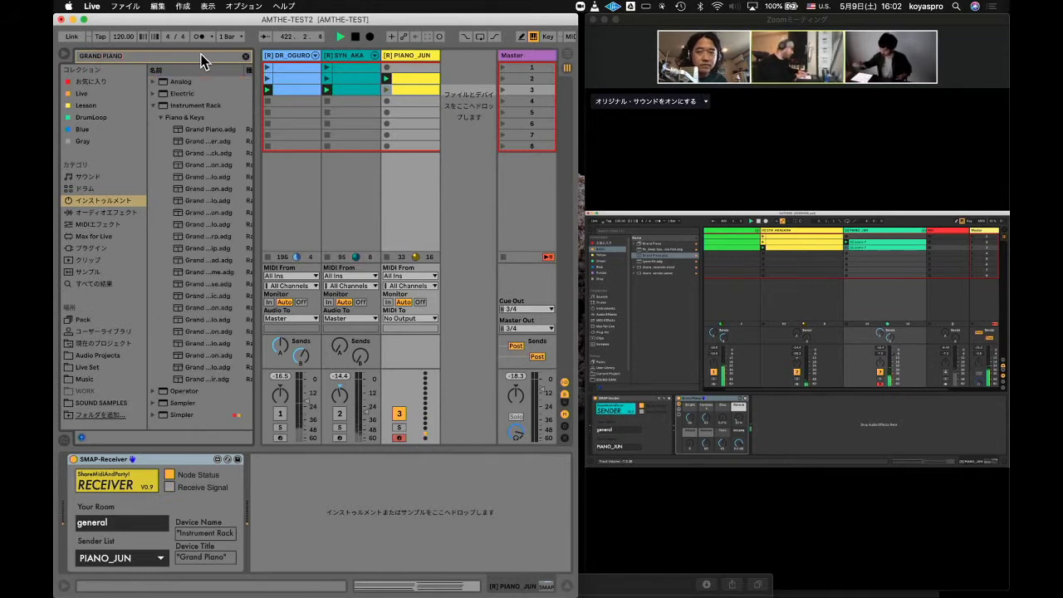
left_click_drag(254, 197, 354, 198)
left_click_drag(223, 130, 228, 223)
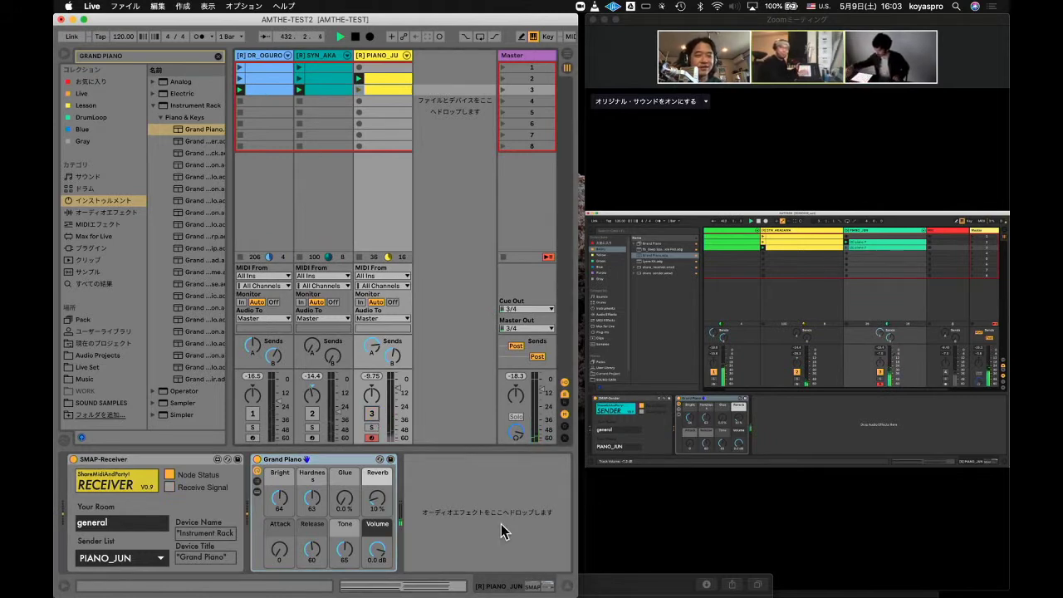
- Open the third track's second-row clip, clear the instrument search, and fold the clip's piano roll to its used notes
left_click(371, 77)
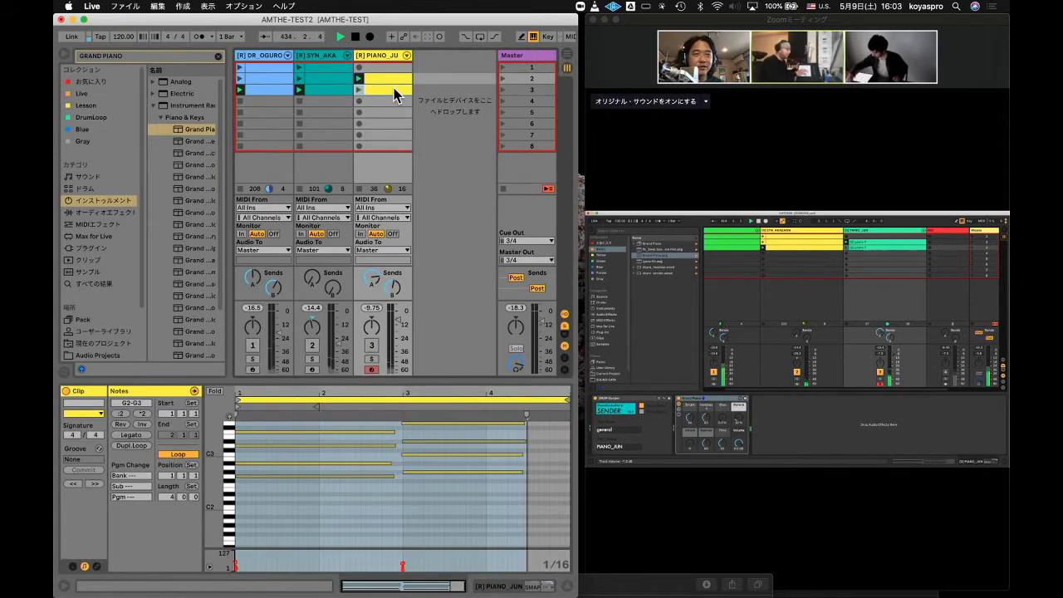
left_click(396, 93)
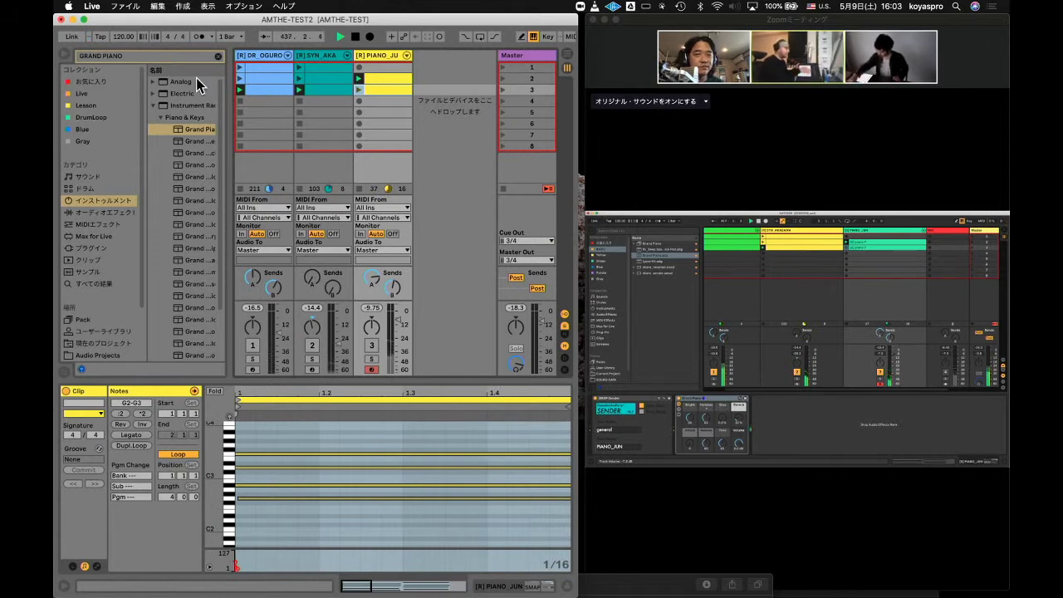
left_click(219, 56)
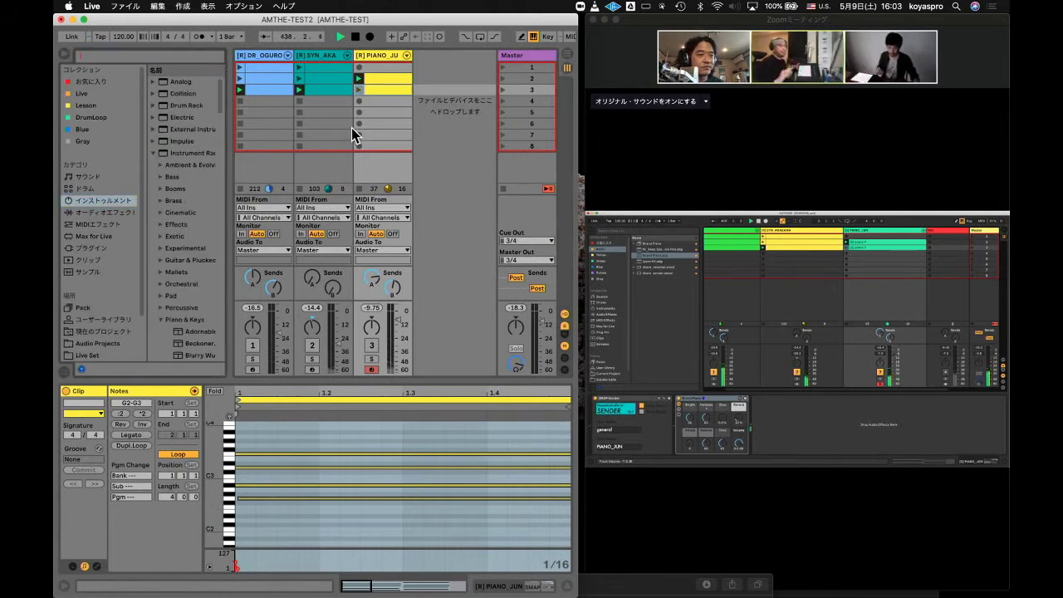
left_click(380, 78)
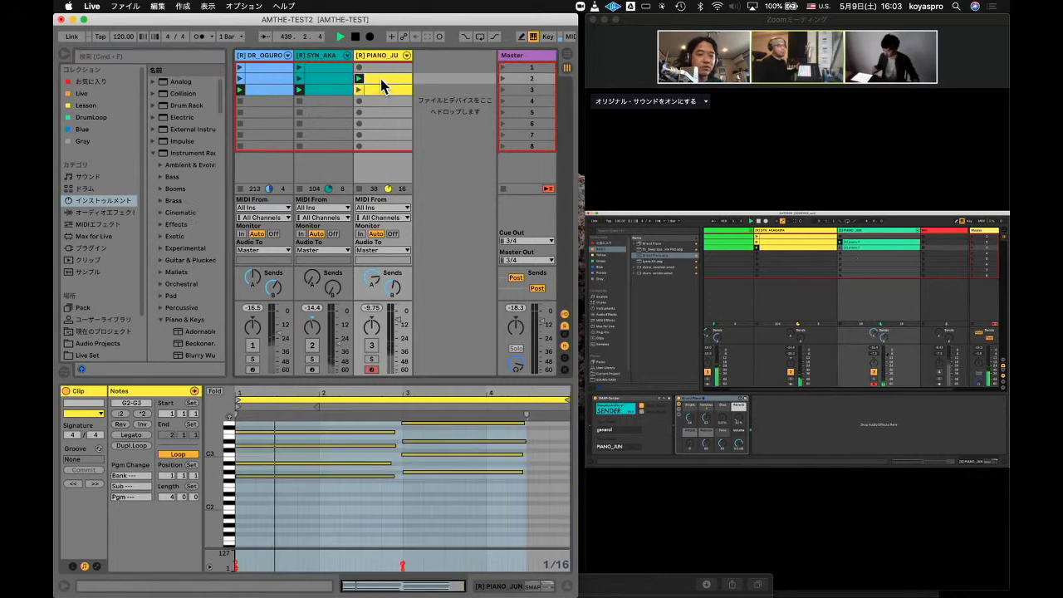
scroll(444, 485, "up", 10)
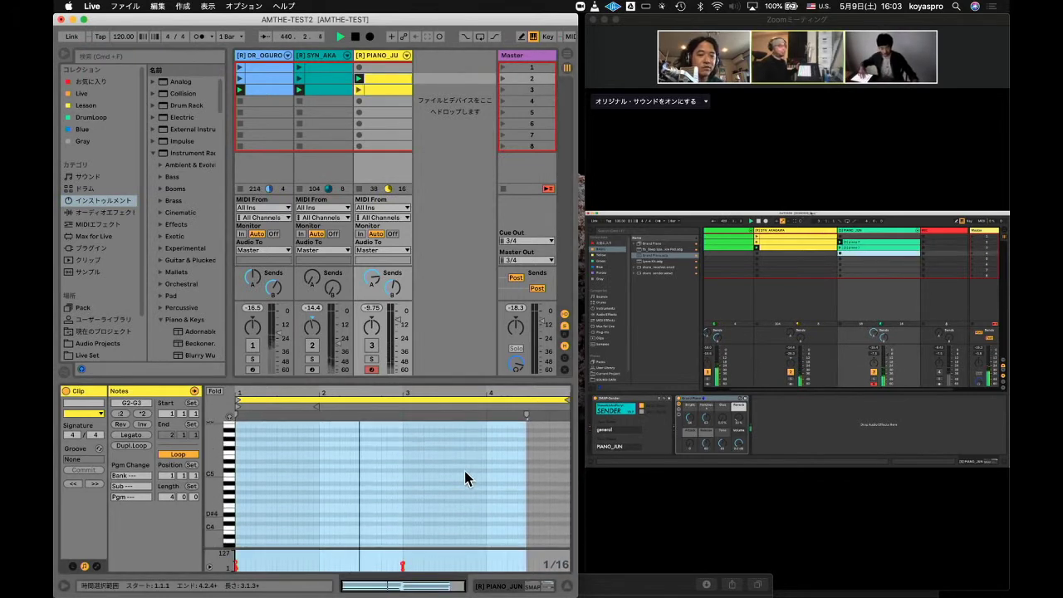
left_click(215, 391)
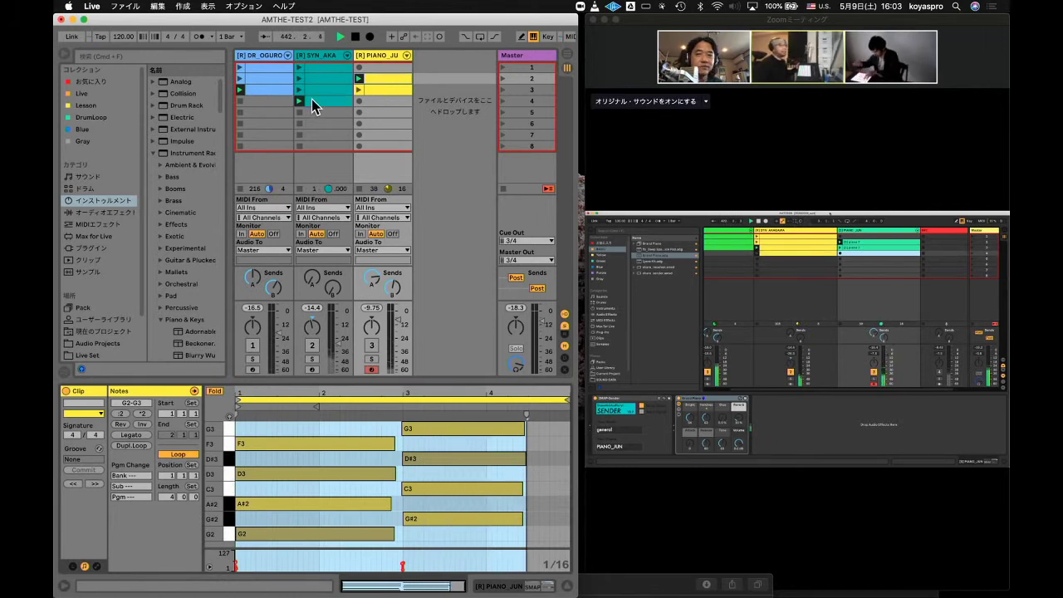
- Examine the notes in the second track's fourth-row clip and in the third track's second-row clip
left_click(320, 106)
left_click(320, 106)
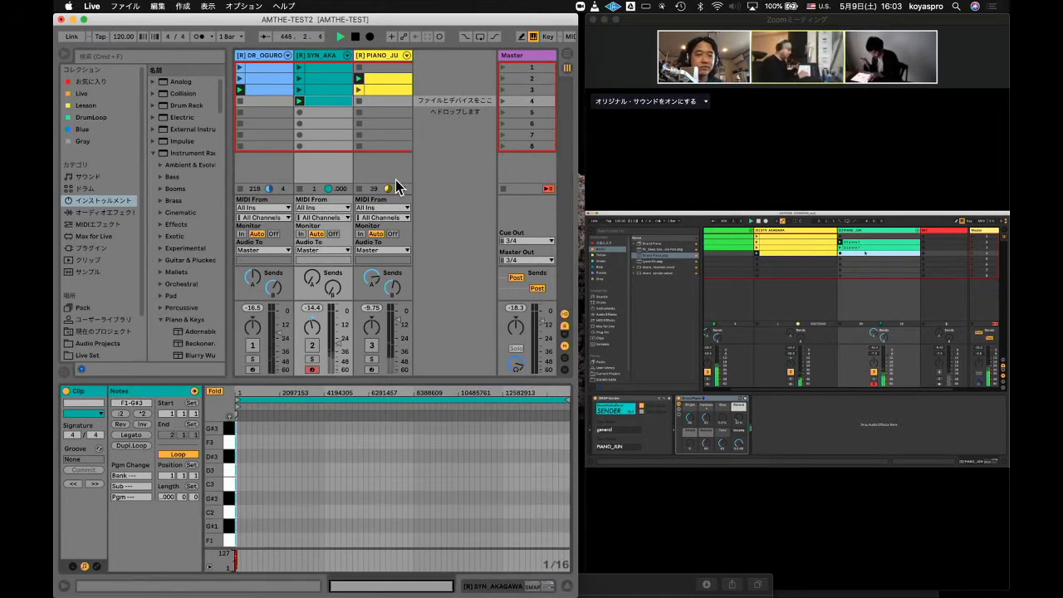
left_click(373, 137)
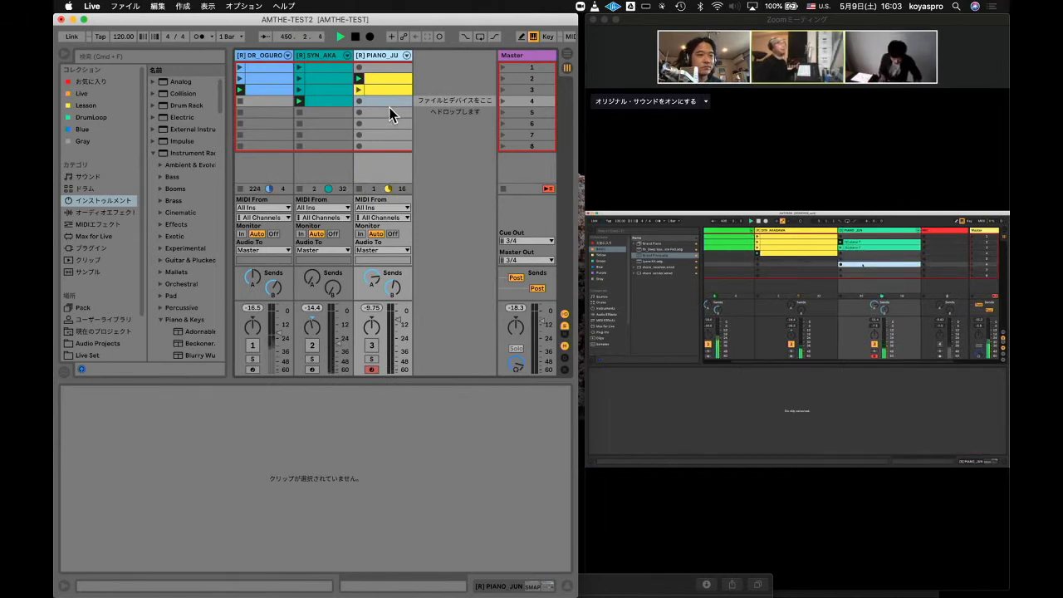
left_click(385, 80)
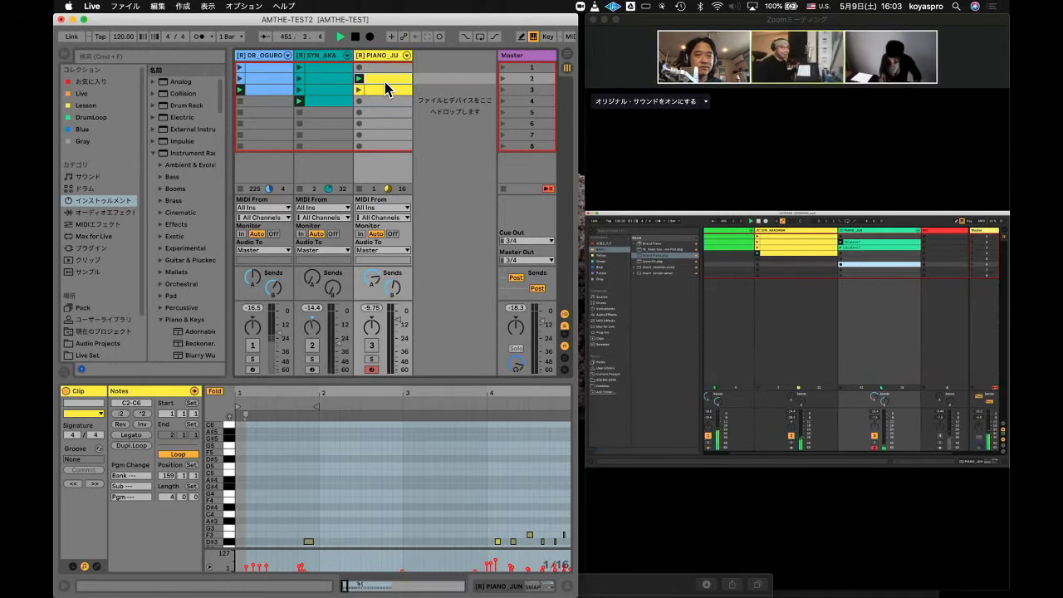
key("super+shift+f")
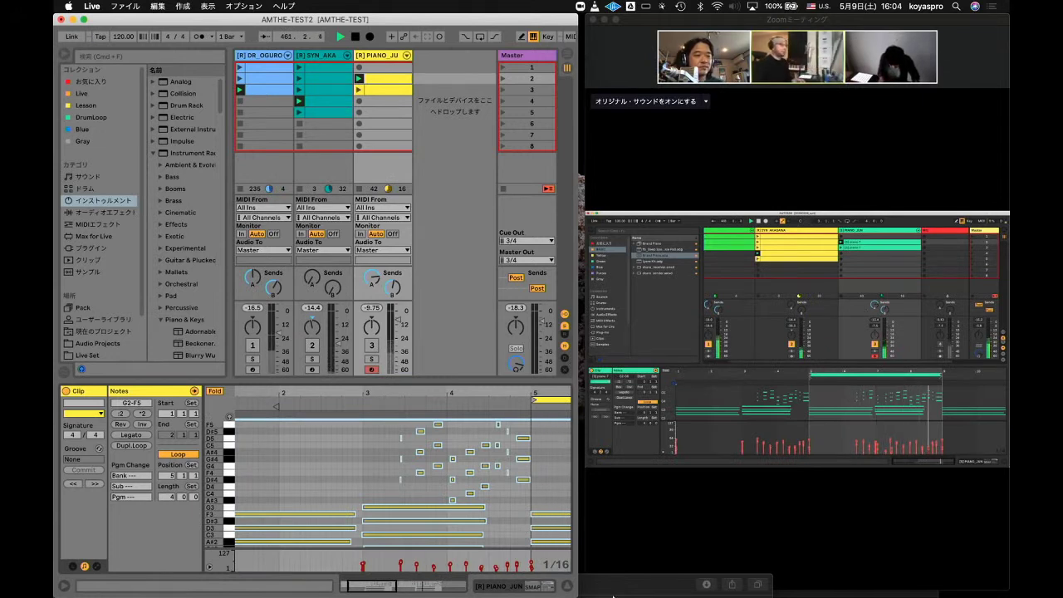
- Quit the VLC media player running in the background
mouse_move(609, 588)
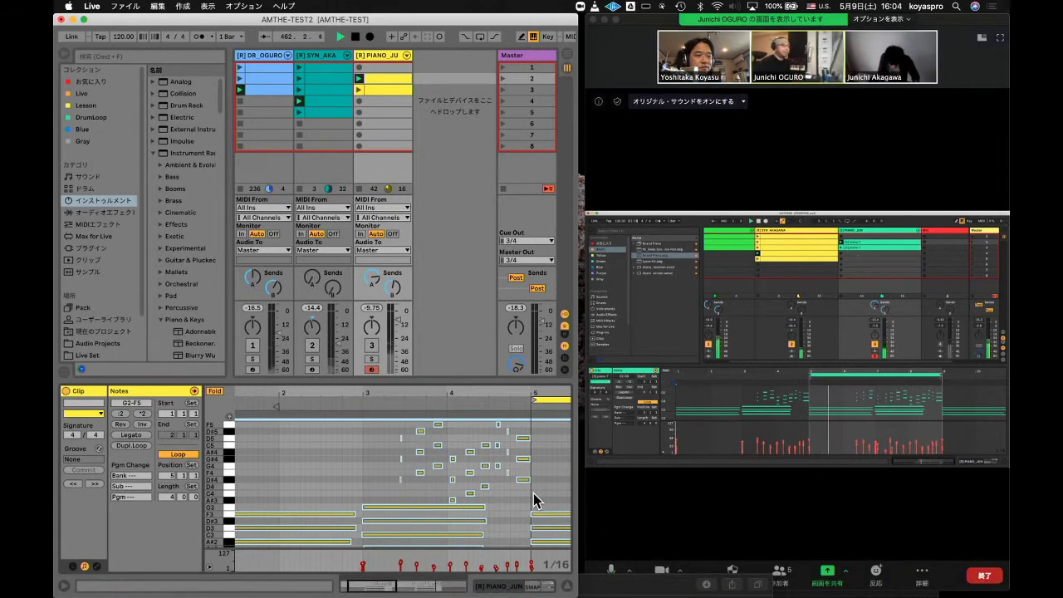
mouse_move(900, 594)
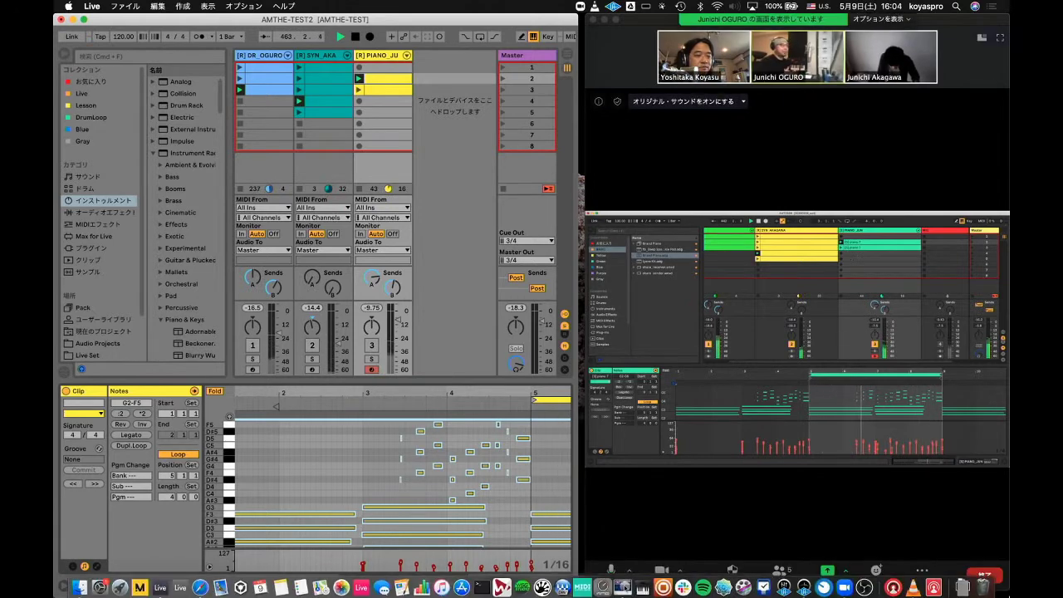
right_click(912, 592)
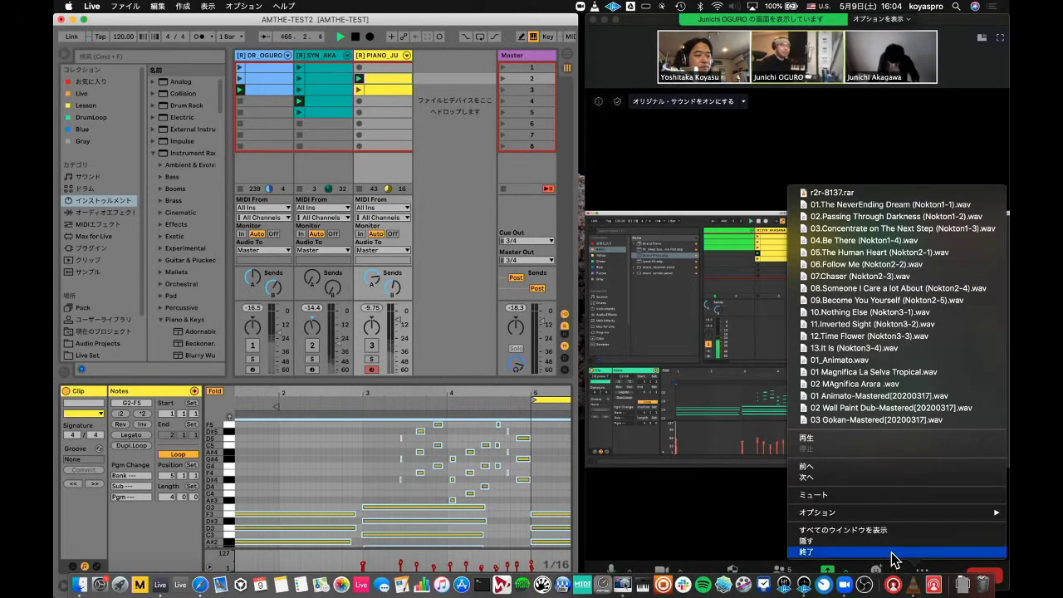
left_click(892, 552)
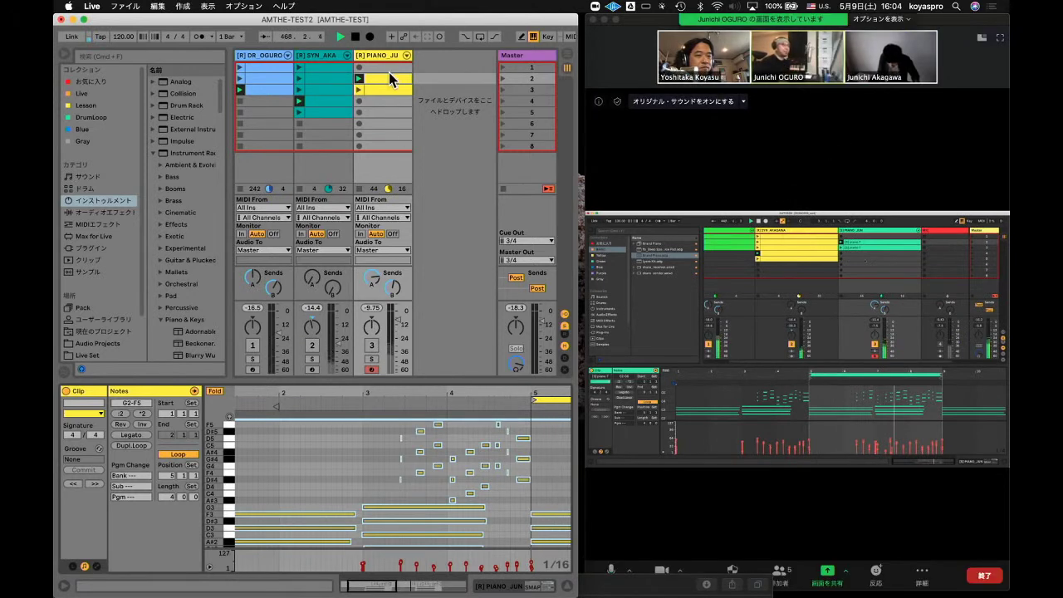
- Copy the second track's fourth-row clip into the third track's fifth slot, and delete that copy
left_click(457, 414)
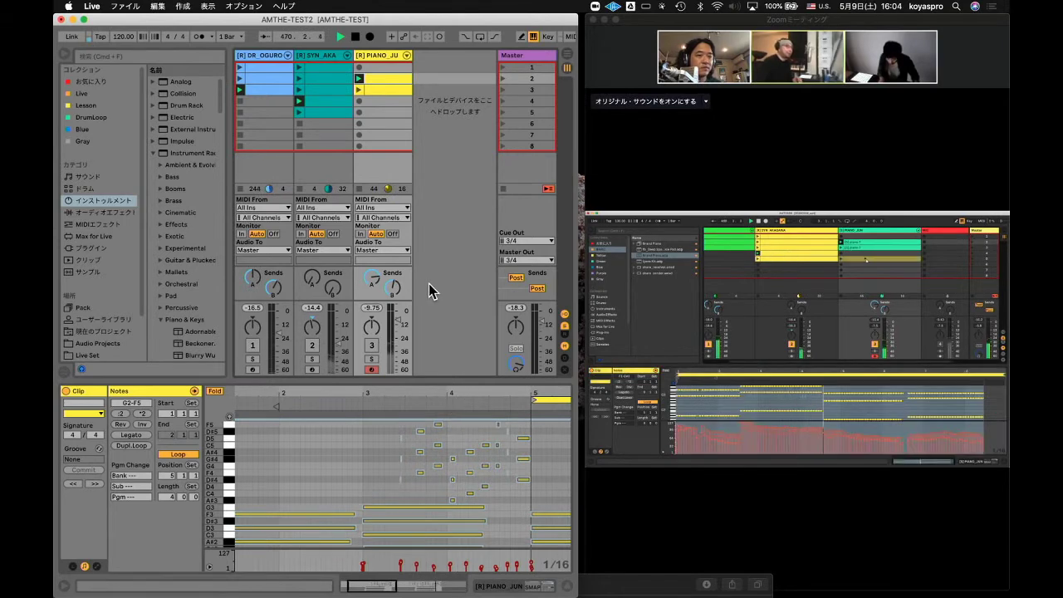
left_click(344, 107)
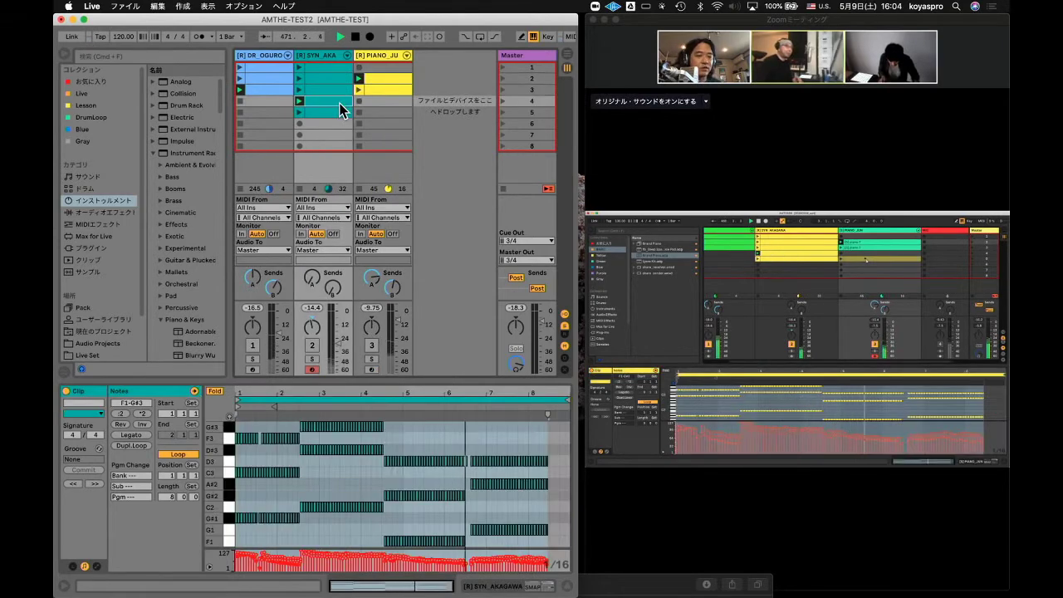
left_click(378, 121)
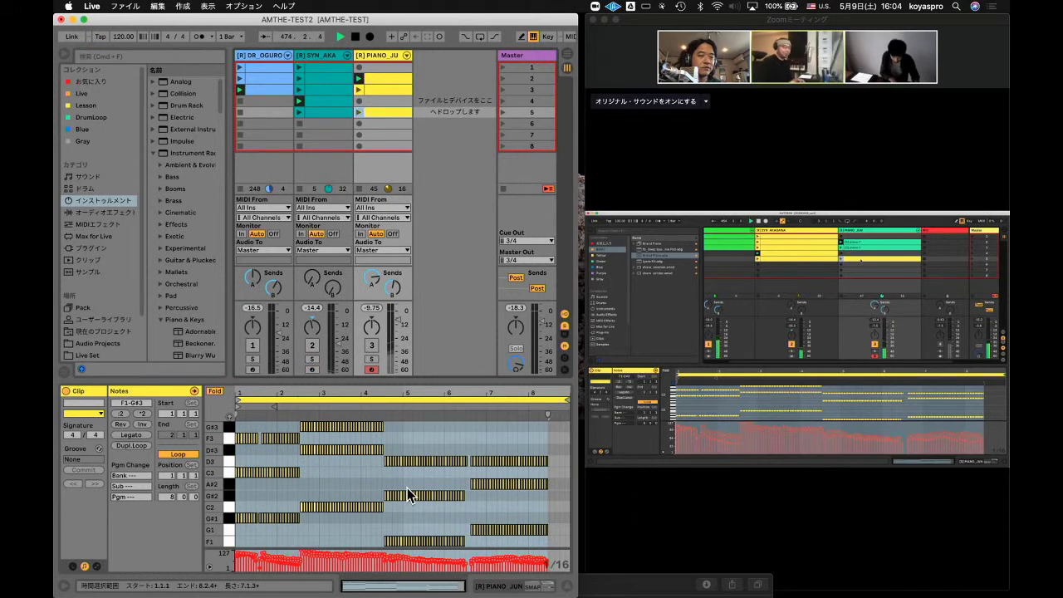
key("Delete")
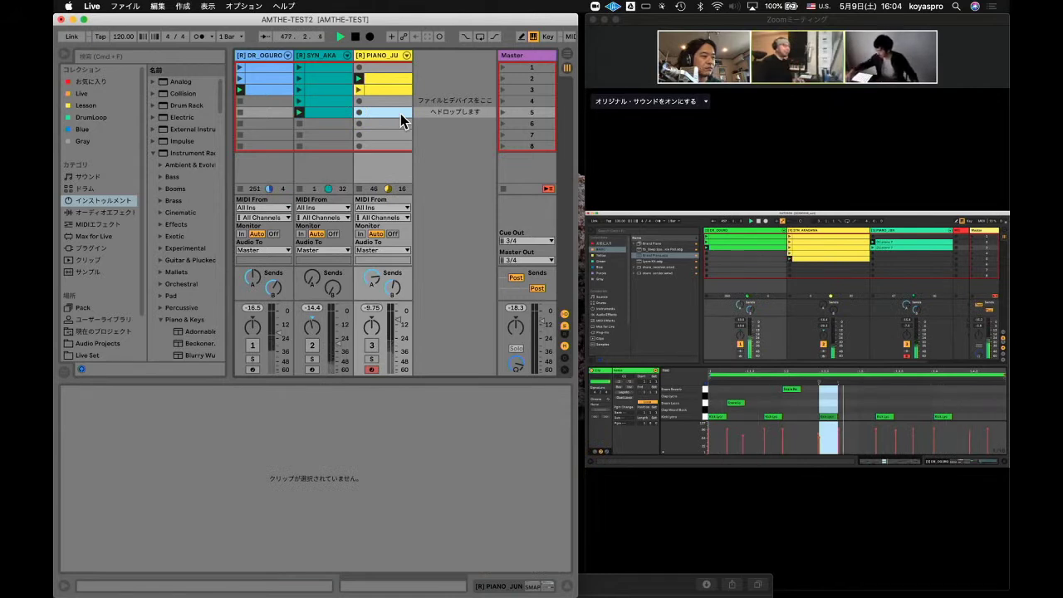
- Widen the Zoom meeting window and show the receiver device chains of the second and third tracks
left_click(587, 202)
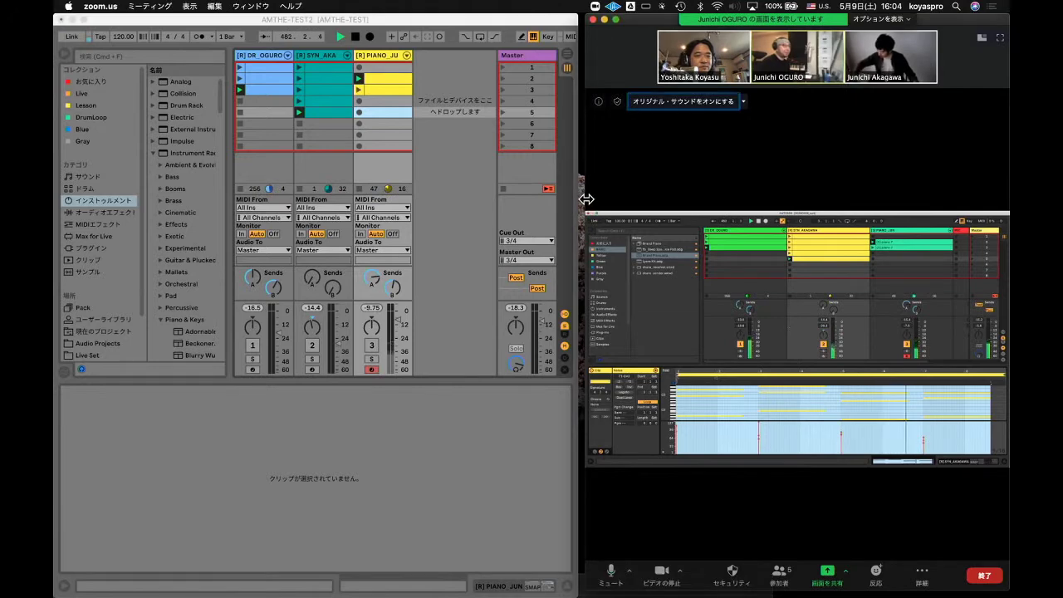
left_click_drag(588, 200, 540, 197)
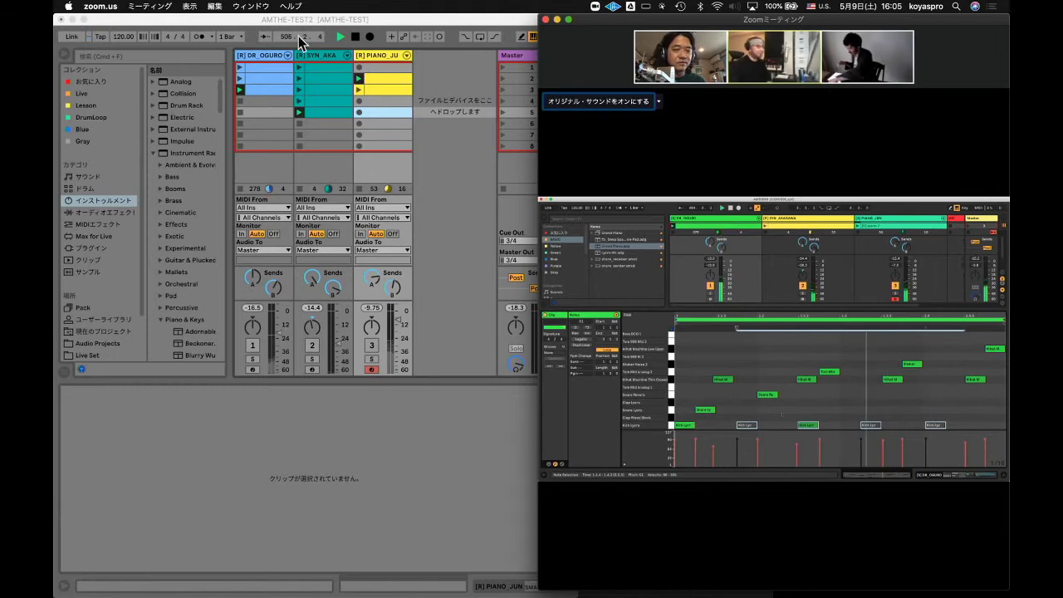
left_click(321, 59)
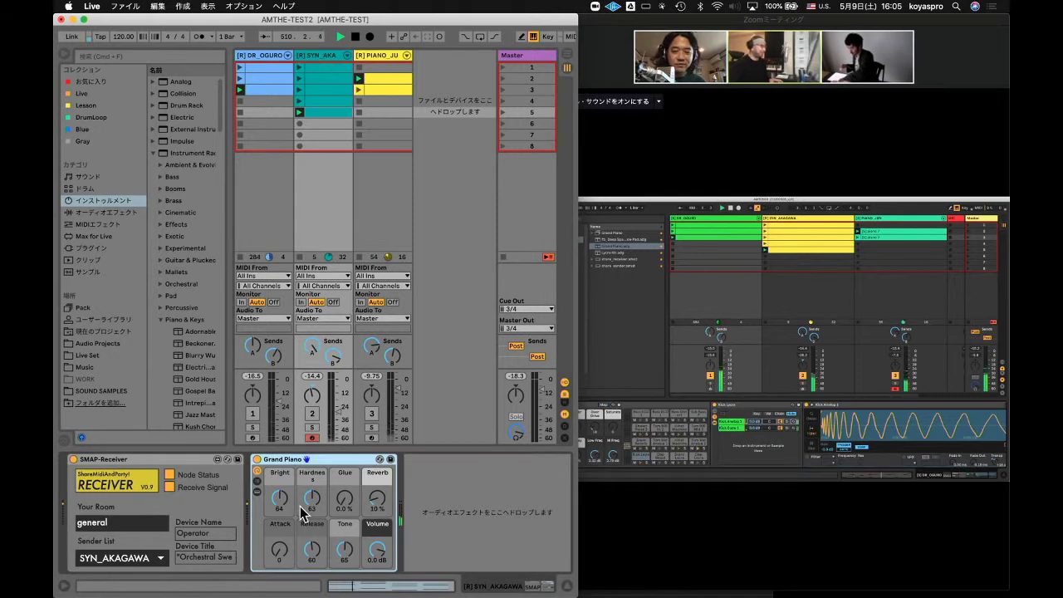
left_click(377, 56)
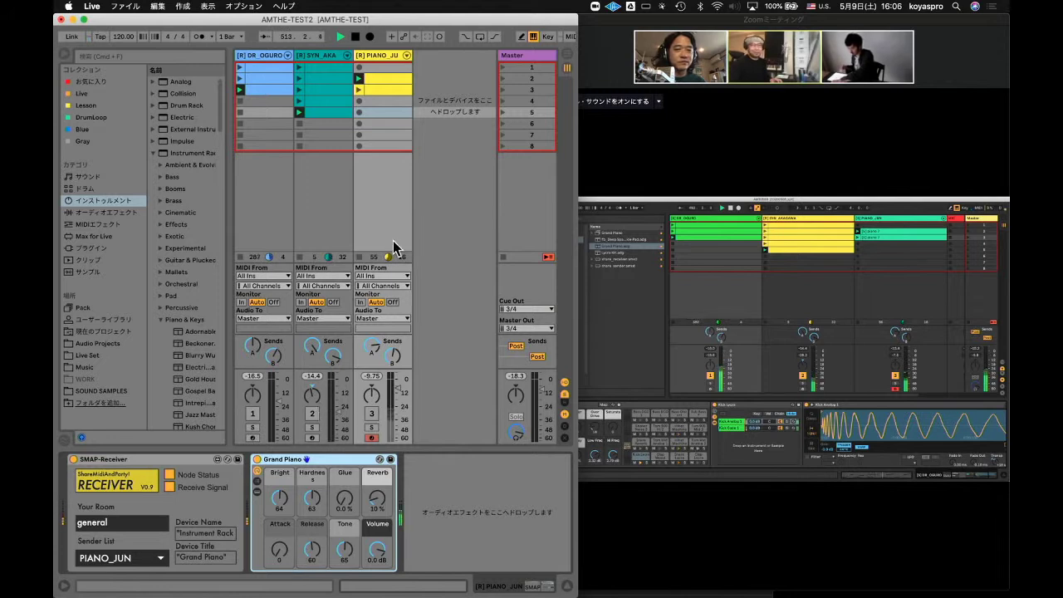
- Switch to Safari to check the live stream page, and return to Live to stop playback
left_click(200, 56)
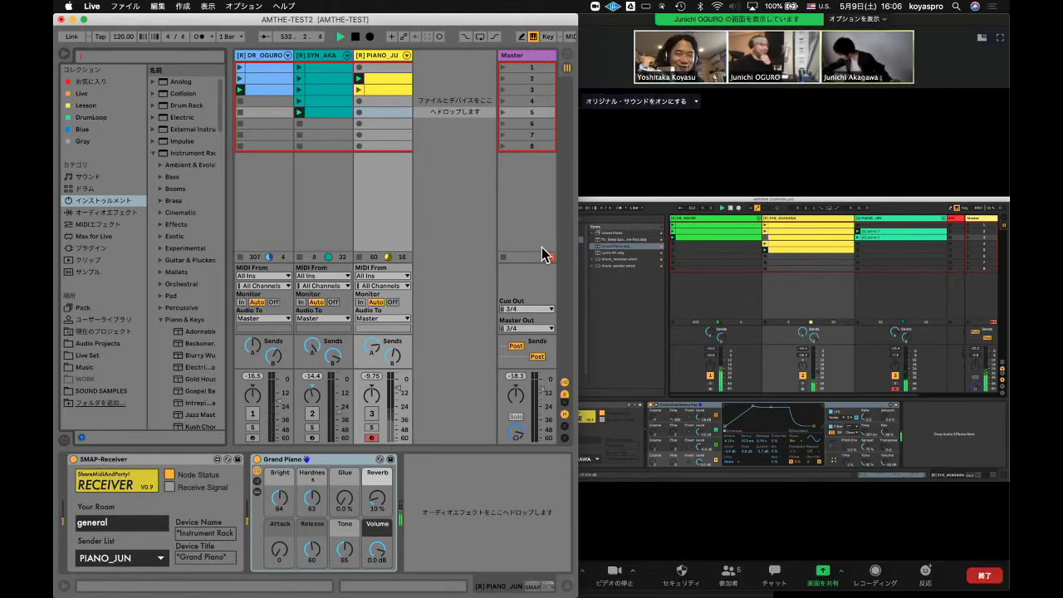
key("super+Tab")
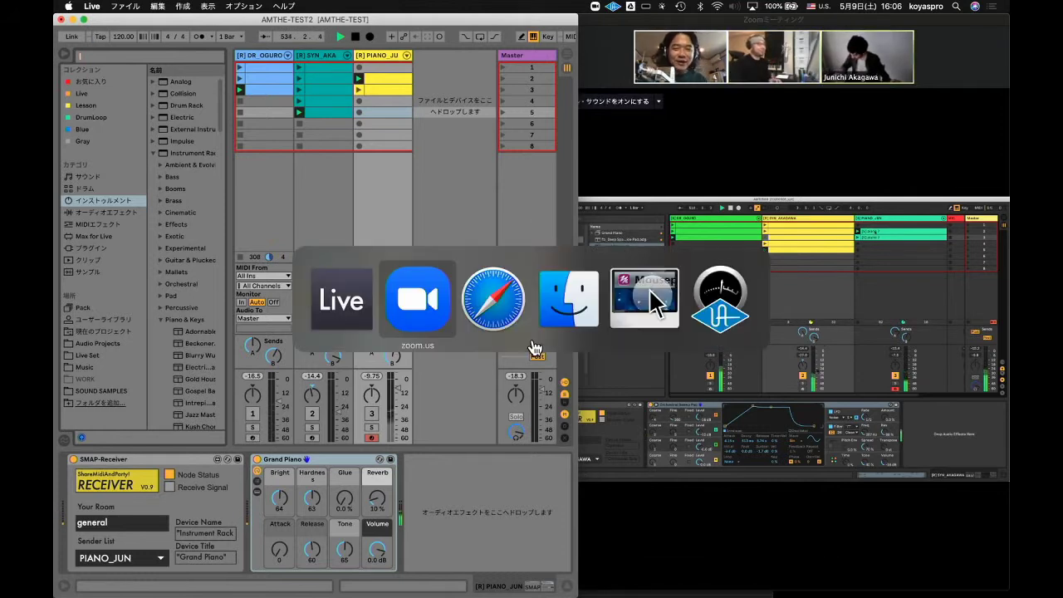
key("super+Tab")
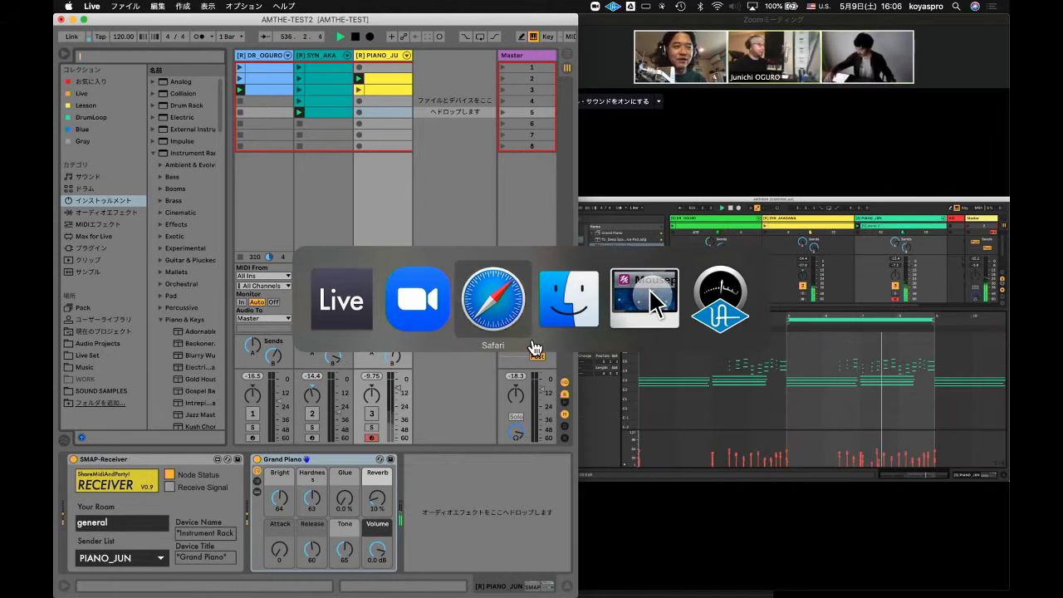
key("super+shift+Tab")
key("super+shift+Tab")
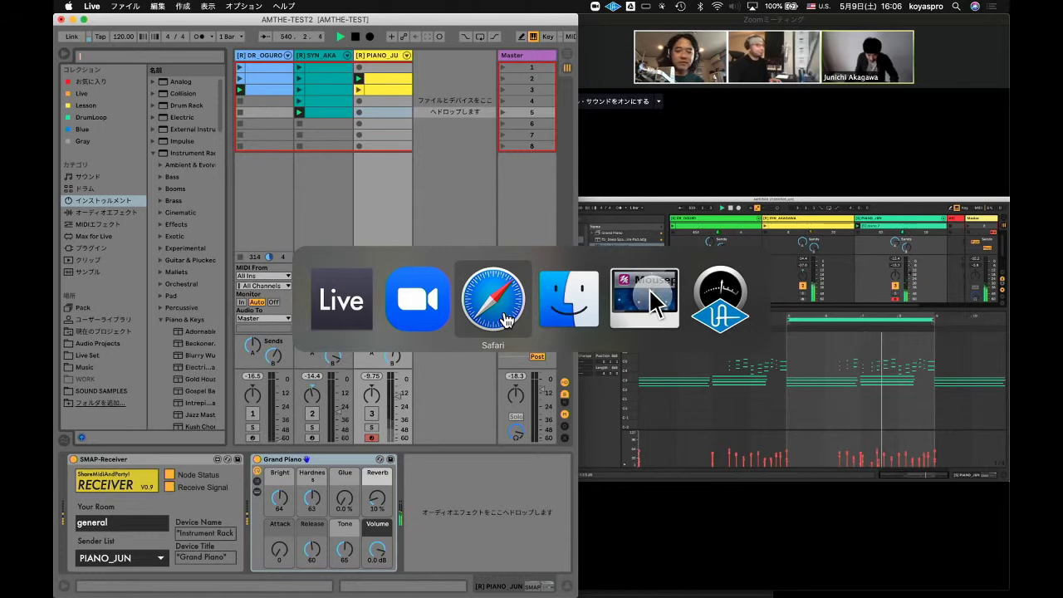
left_click(504, 318)
left_click(461, 280)
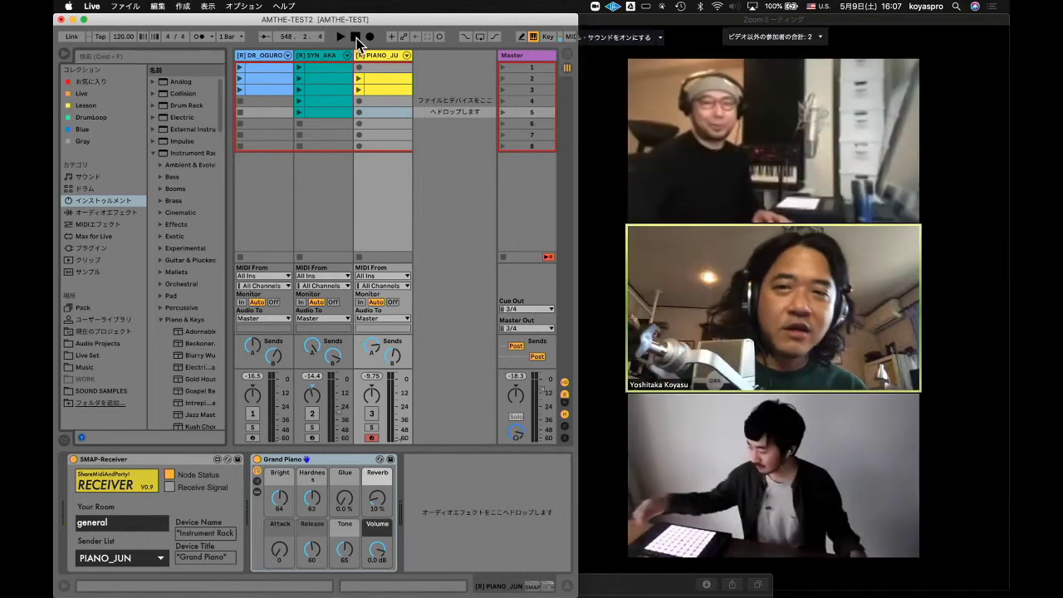
- Bring up the Safari window to read the viewers' questions in the live chat, moving it out of the way after each check
key("super+Tab")
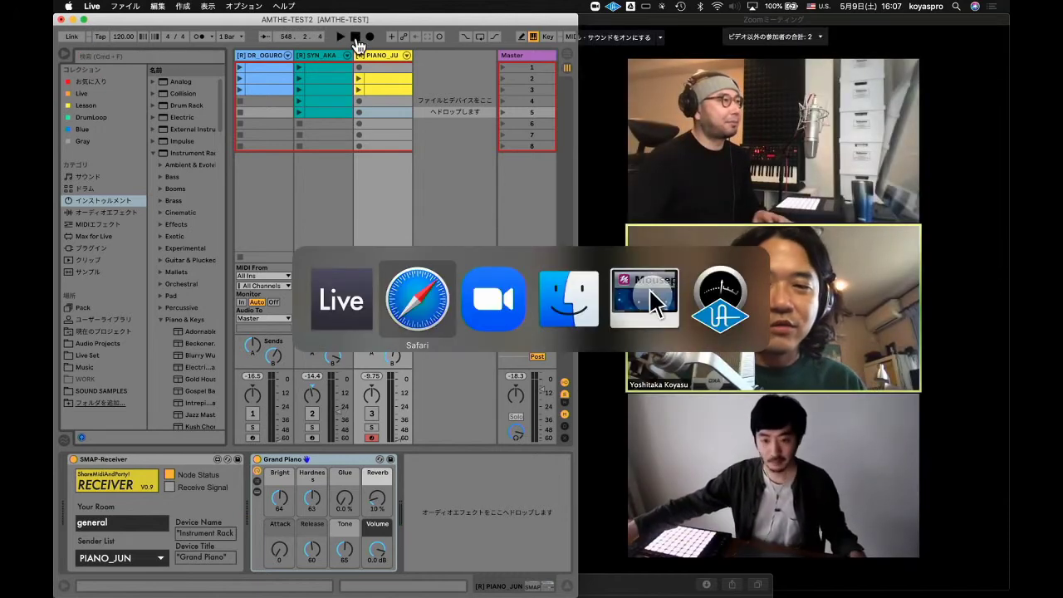
left_click_drag(581, 589, 326, 50)
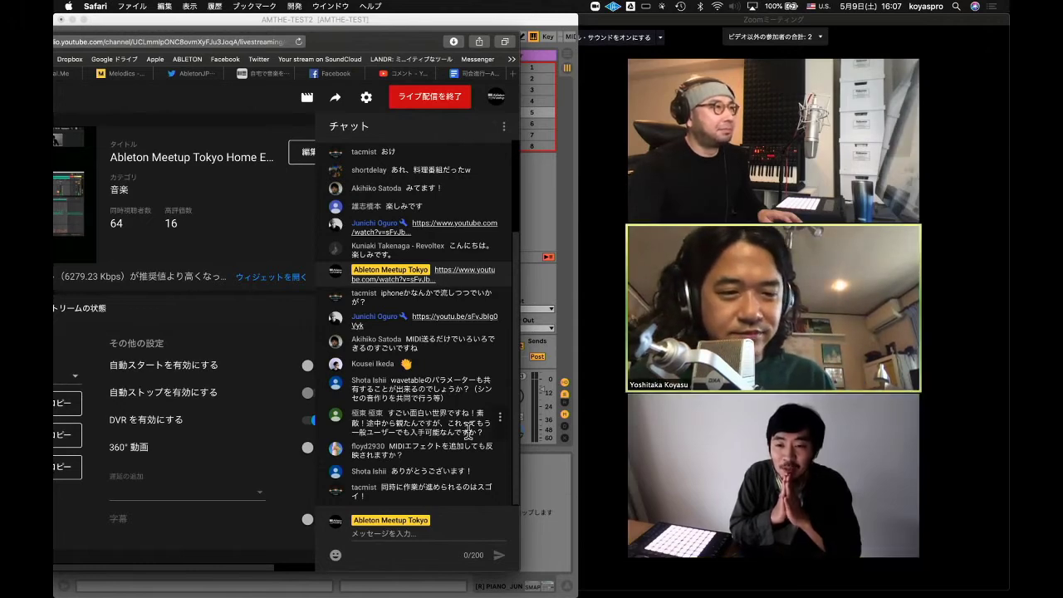
left_click_drag(415, 54, 348, 592)
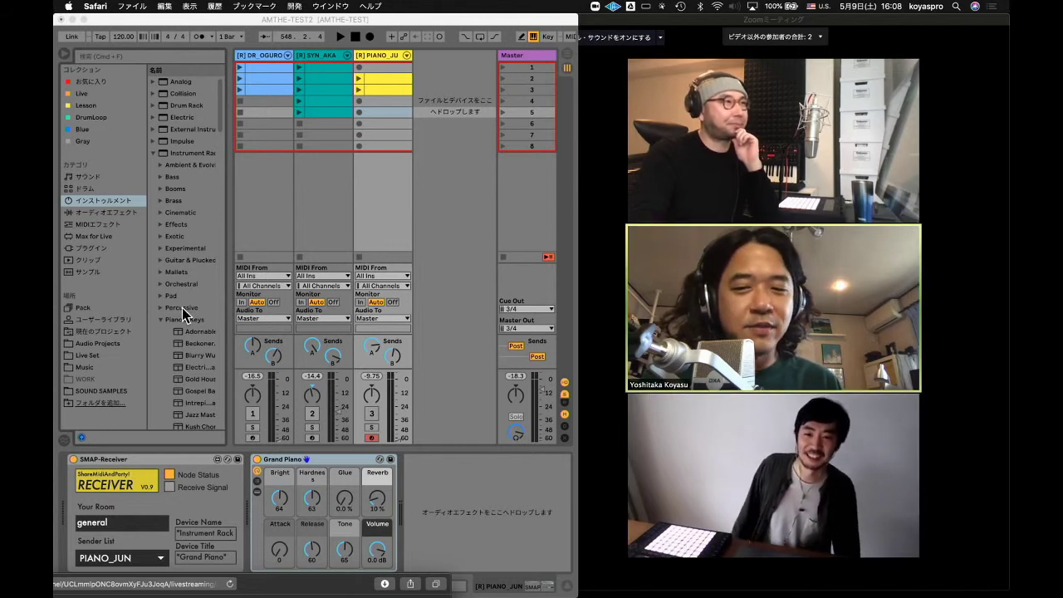
mouse_move(314, 595)
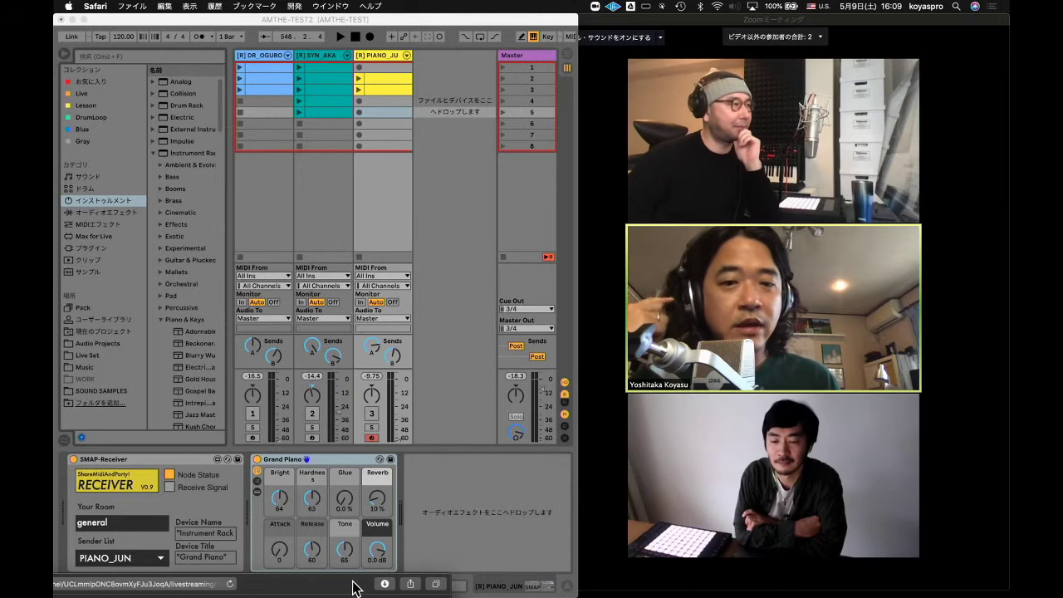
left_click_drag(335, 584, 386, 7)
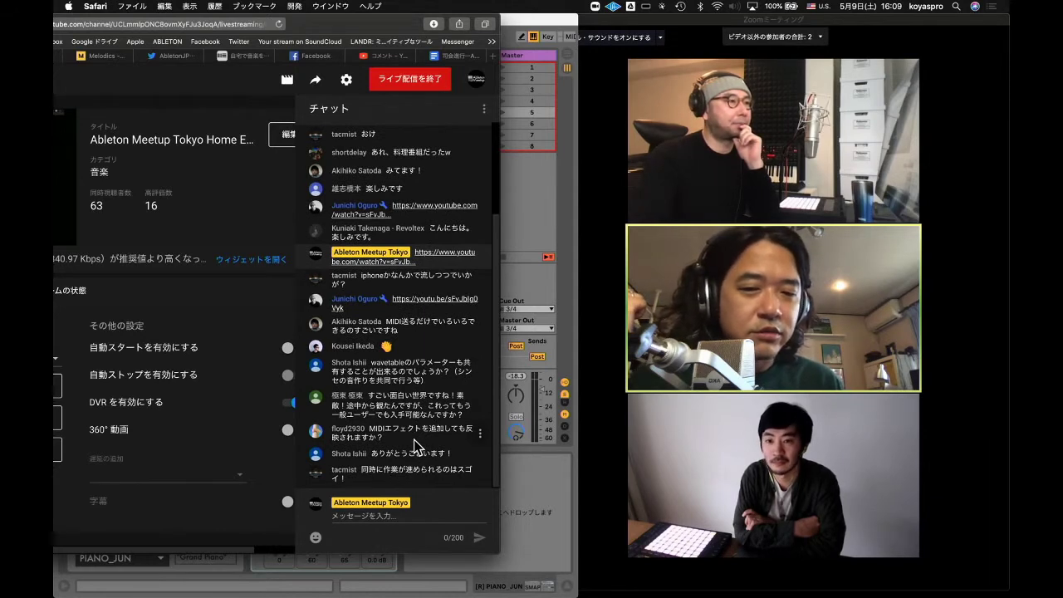
left_click_drag(403, 30, 487, 586)
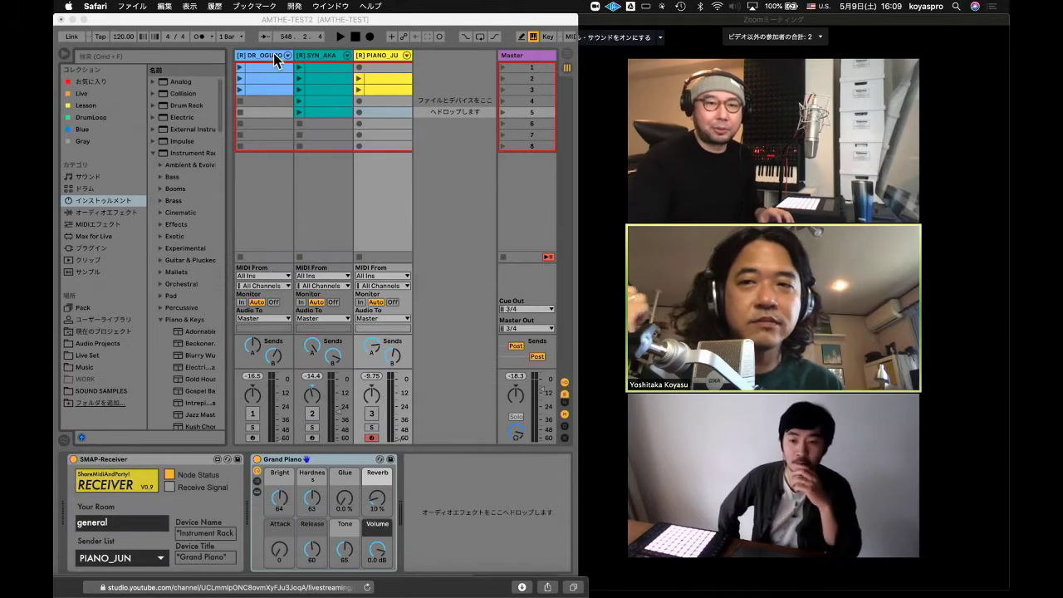
- Insert the Aeolian Mode natural minor Scale preset between SMAP-Sender and the Grand Piano rack on the piano track
left_click(189, 61)
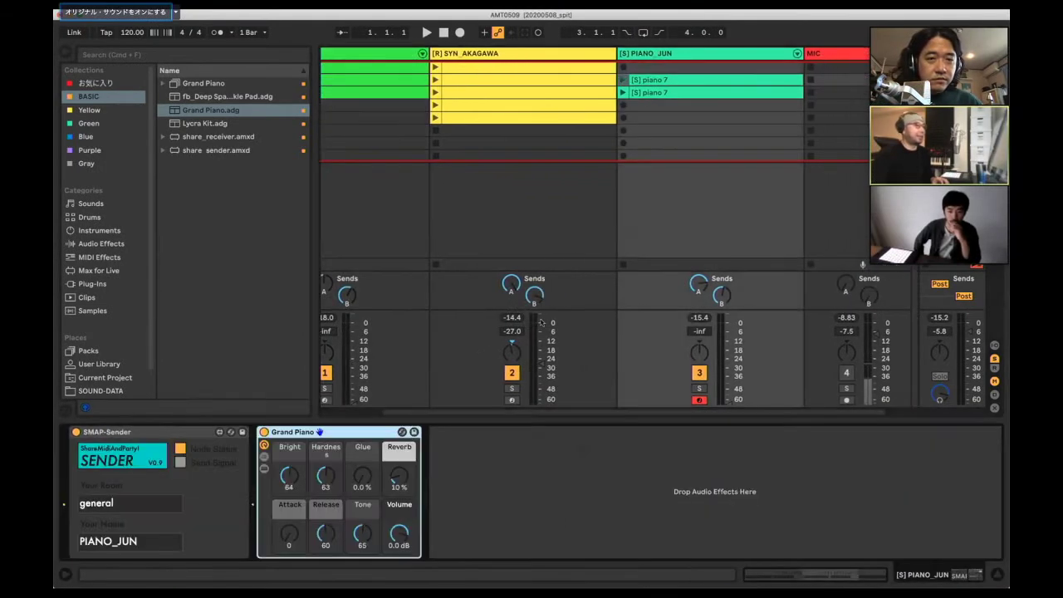
left_click(106, 259)
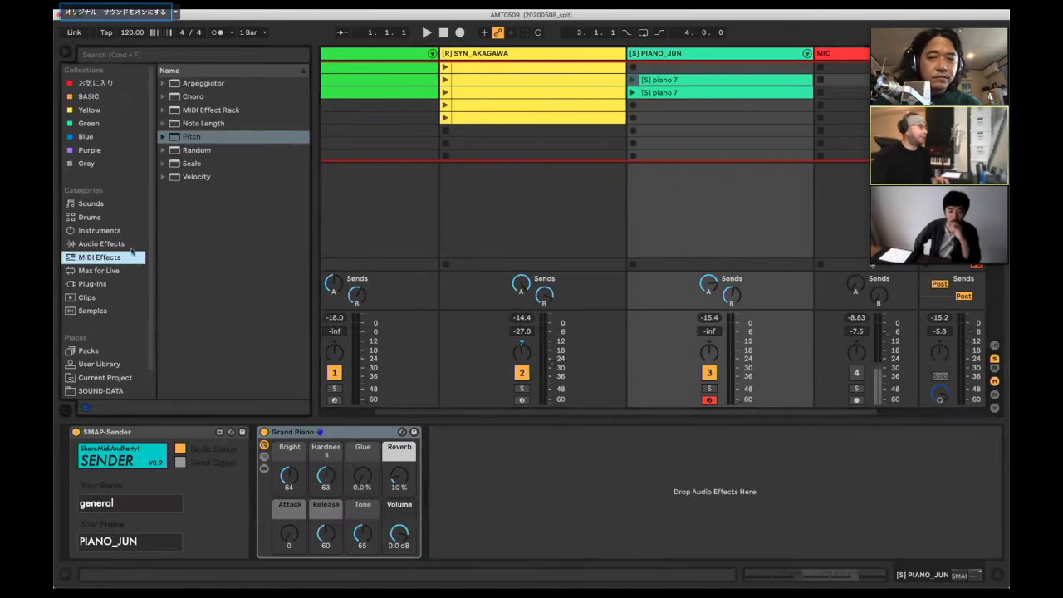
left_click(163, 163)
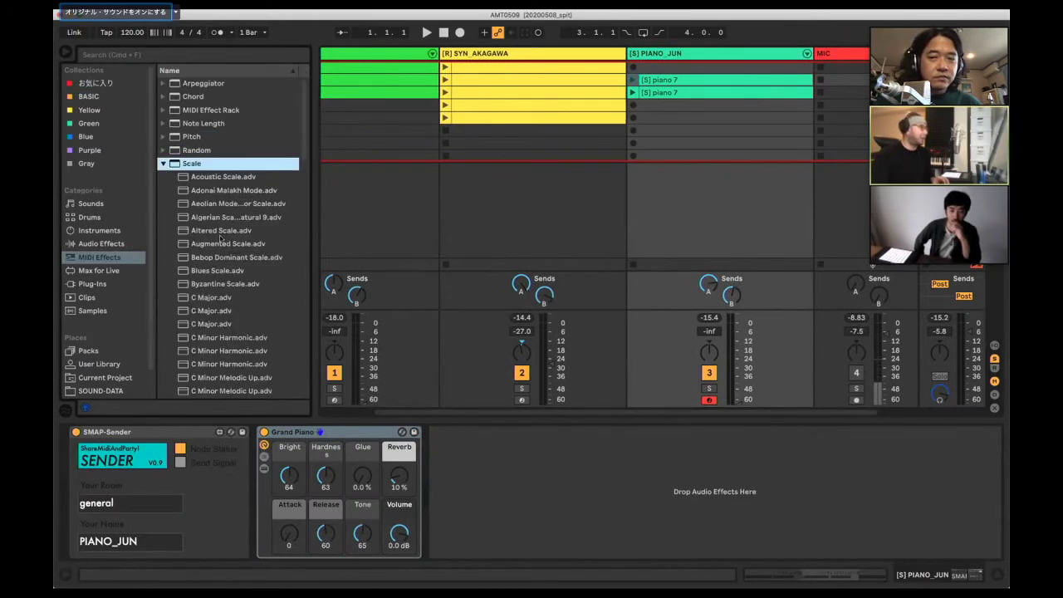
left_click(203, 208)
left_click_drag(203, 208, 261, 470)
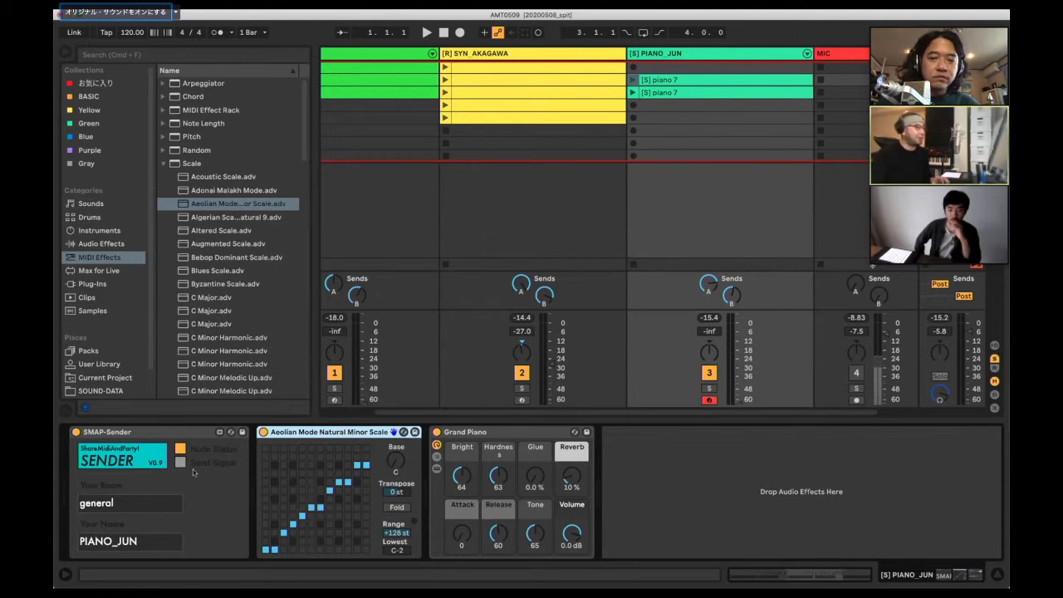
- Point out SMAP-Sender and the Scale effect in turn, and remove the Scale effect from the piano track
left_click(171, 436)
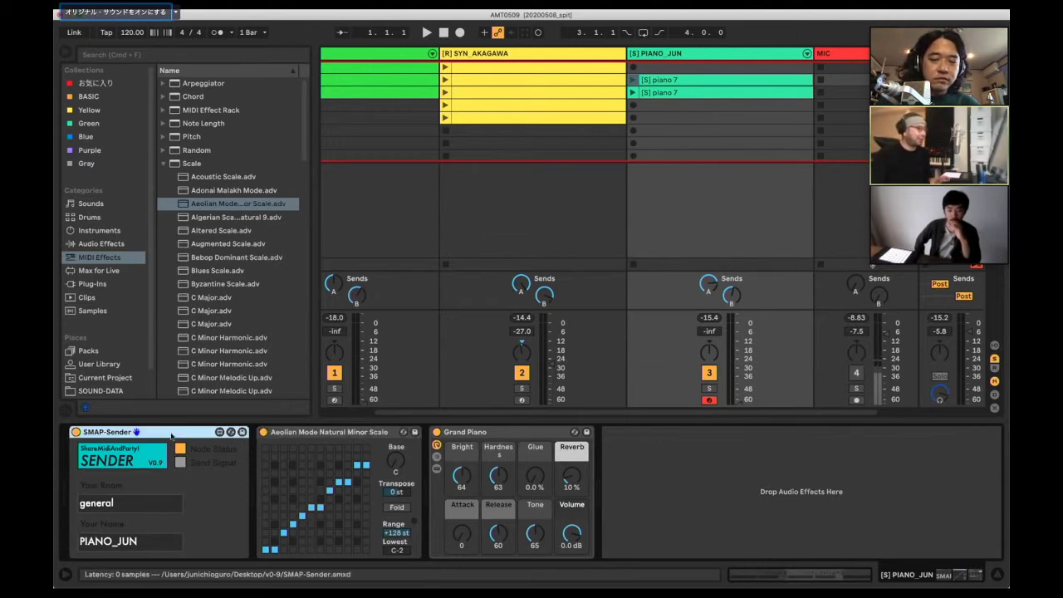
left_click(324, 439)
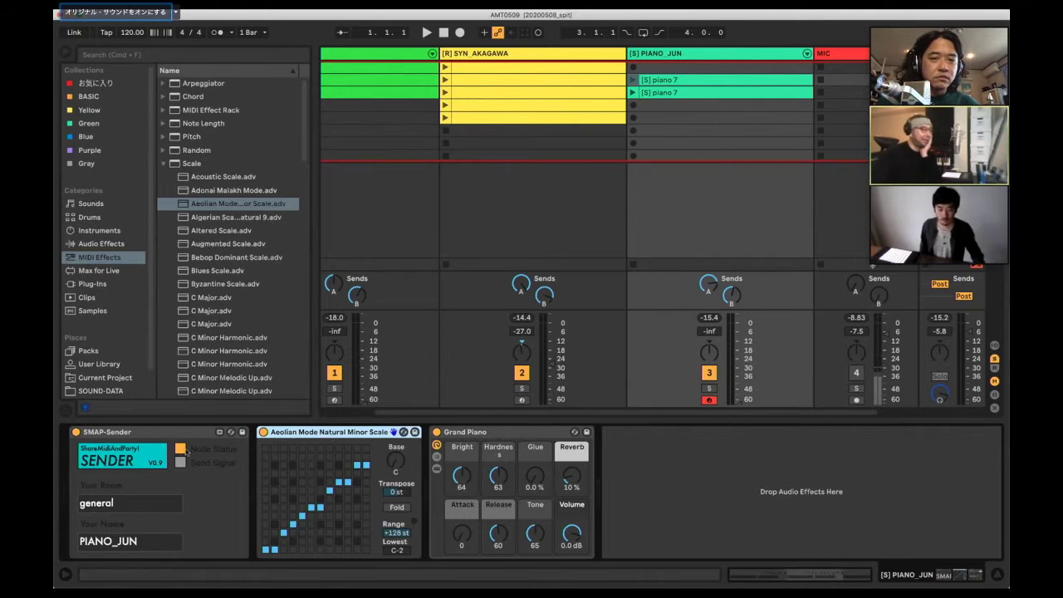
left_click(178, 439)
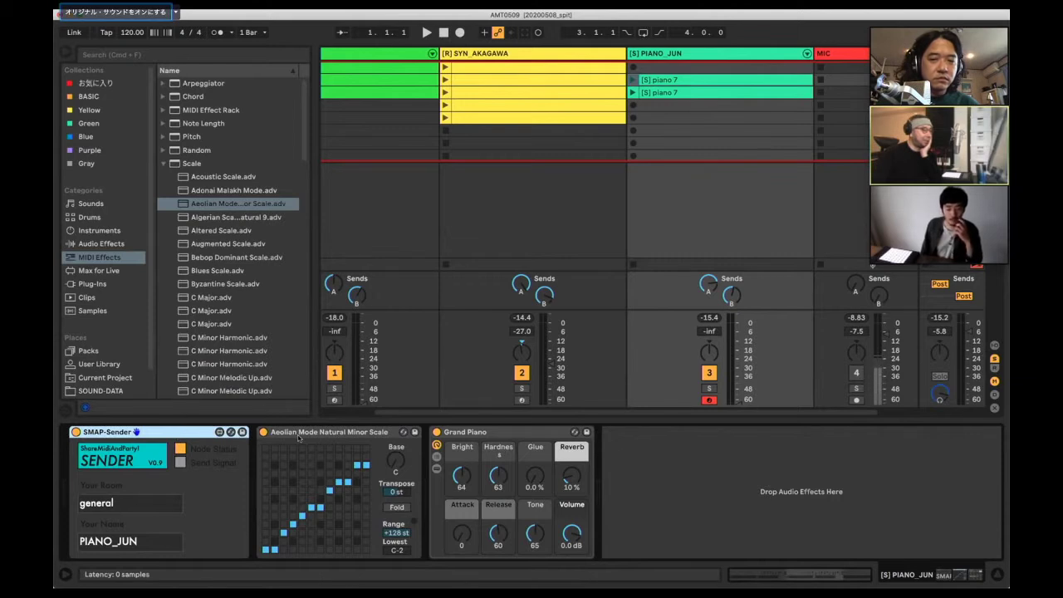
left_click(298, 437)
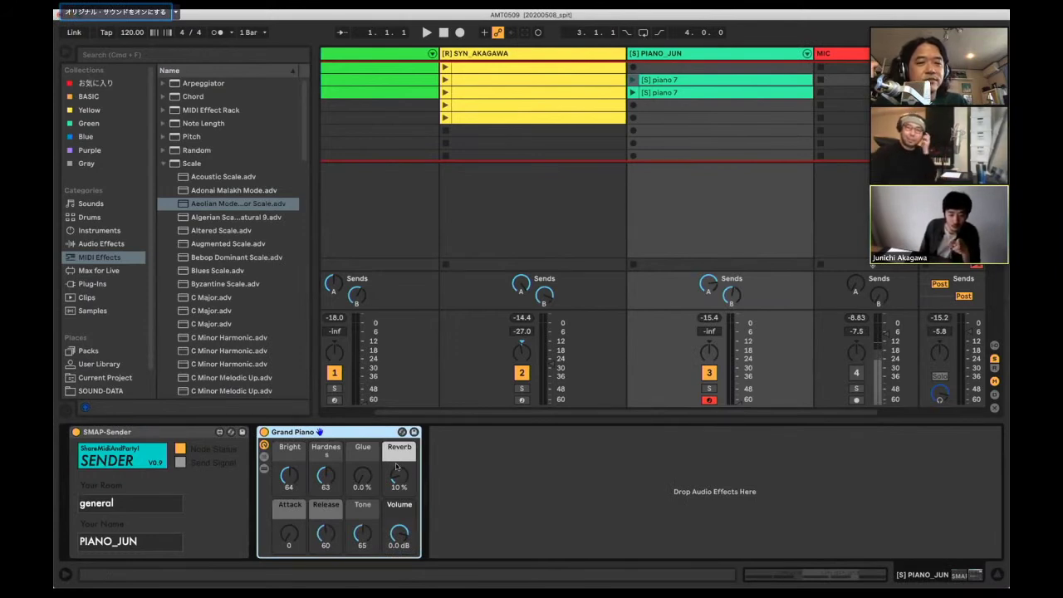
- Load the Aeolian Mode Scale preset again ahead of the Grand Piano rack, and select both devices in turn
left_click(228, 205)
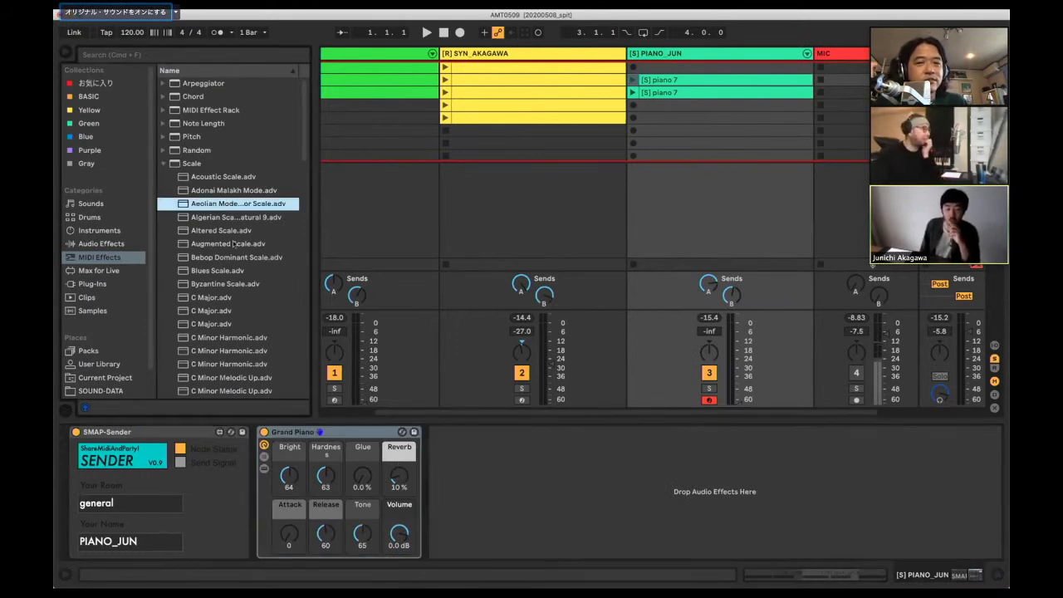
key("Return")
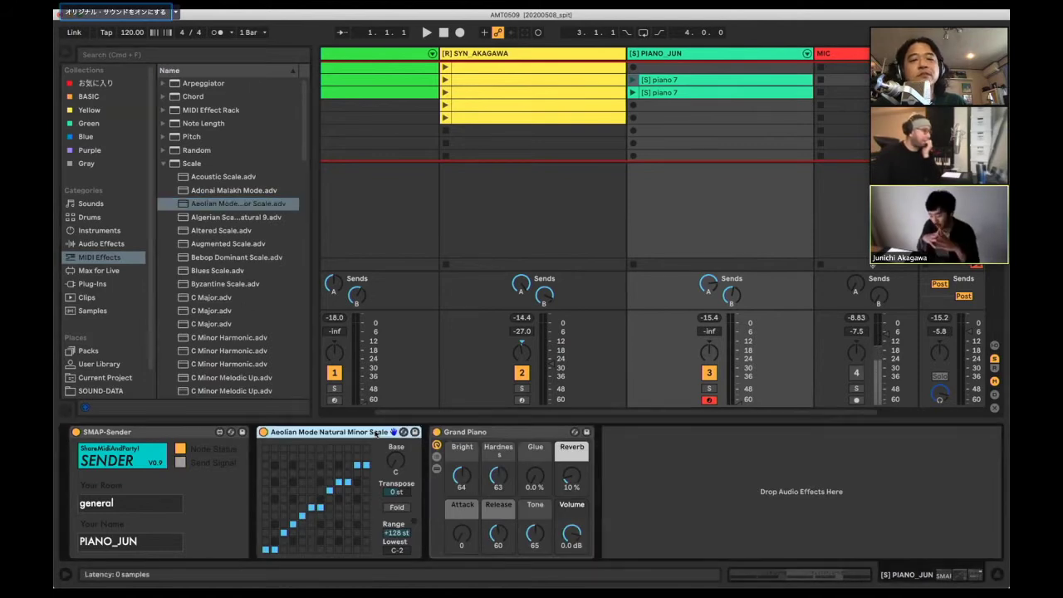
left_click(499, 434)
left_click(370, 433)
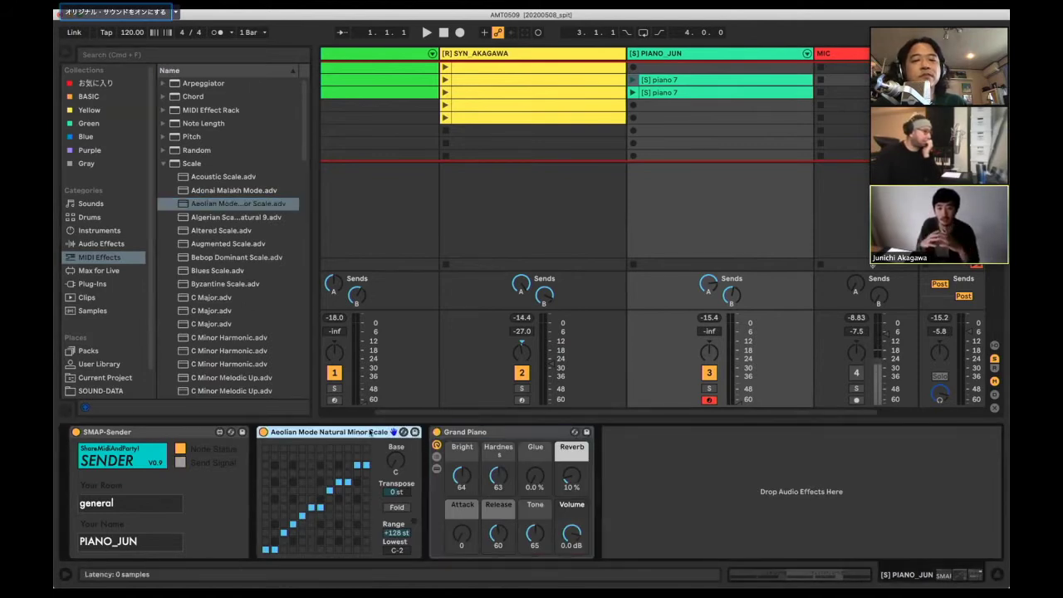
- Reveal the Grand Piano rack's devices and chain list, select its inner Velocity effect, and hide the chain list again
left_click(499, 434)
left_click(436, 457)
left_click(436, 458)
left_click(436, 467)
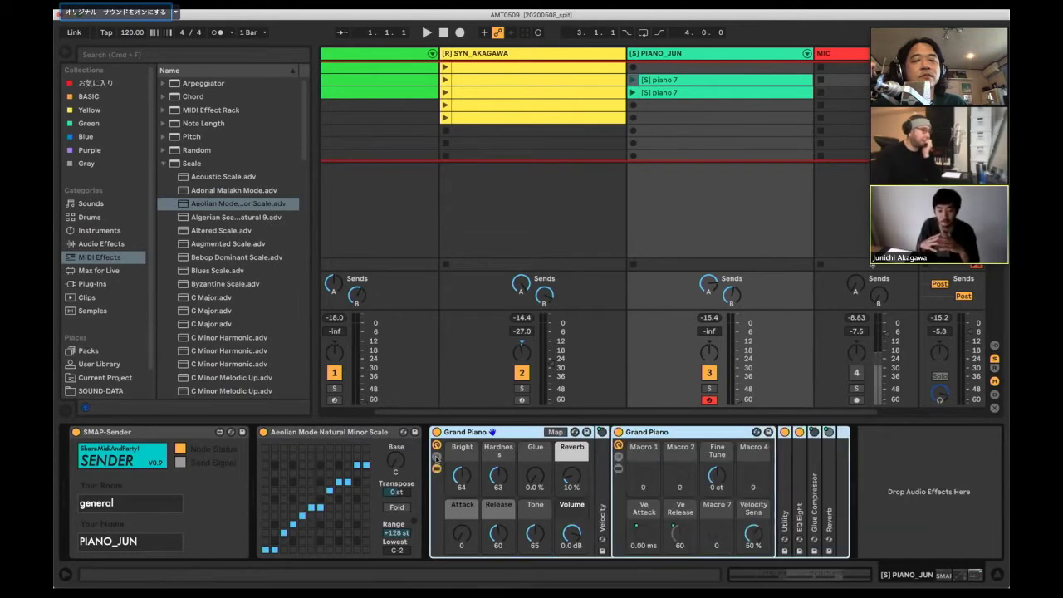
left_click(436, 457)
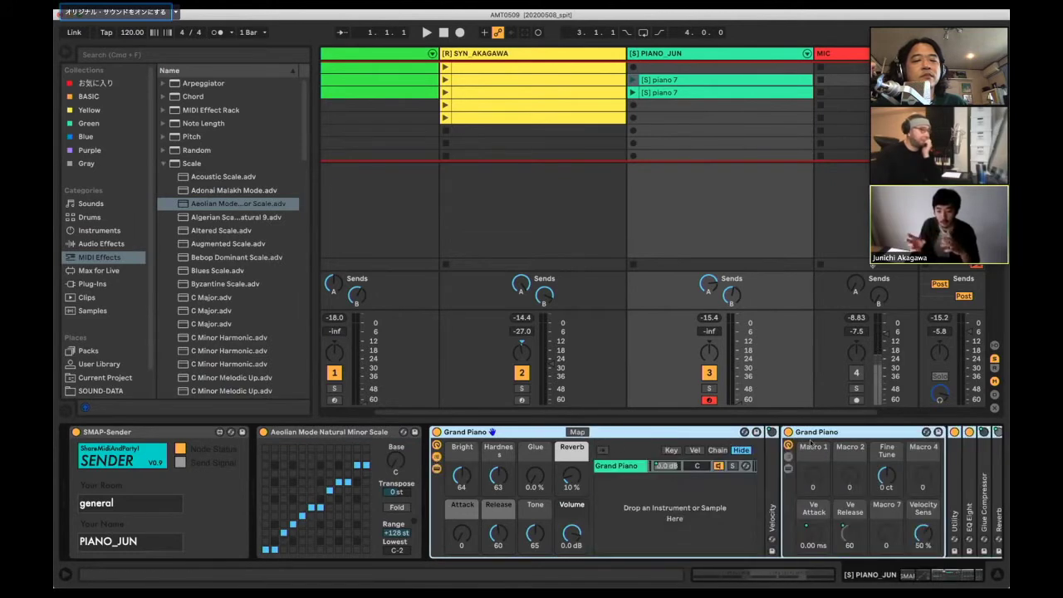
scroll(827, 445, "right", 3)
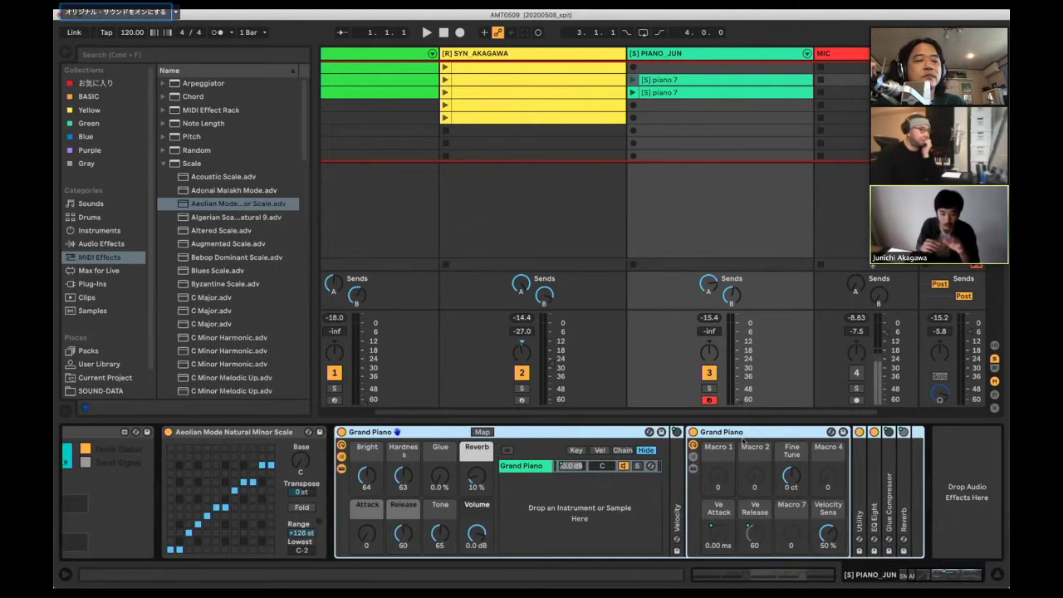
left_click(677, 490)
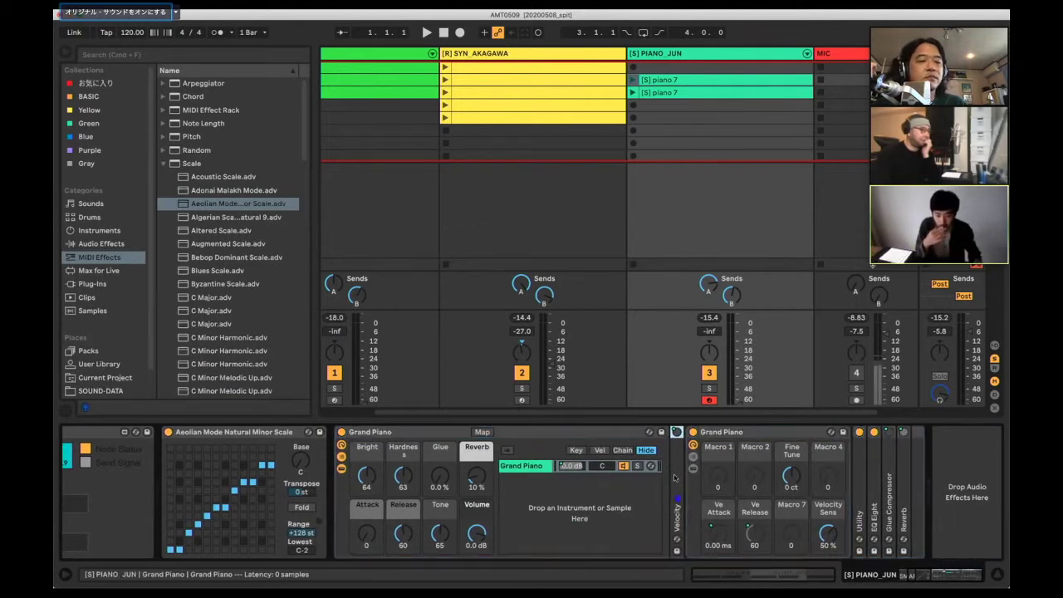
left_click(341, 456)
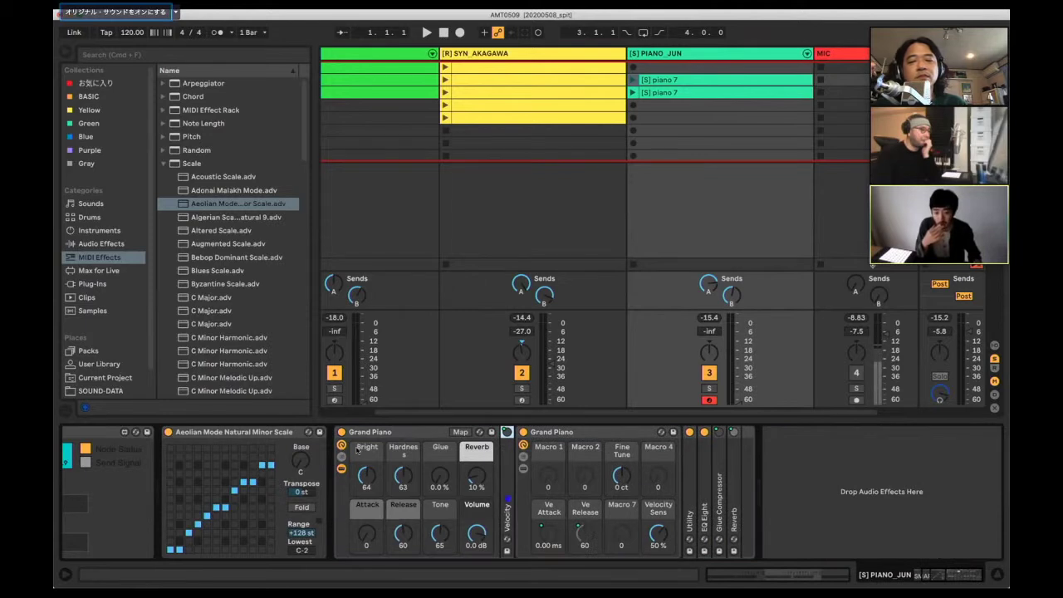
- Unfold Utility, EQ Eight, Glue Compressor and Reverb inside the Grand Piano rack and look through the whole device chain
double_click(689, 515)
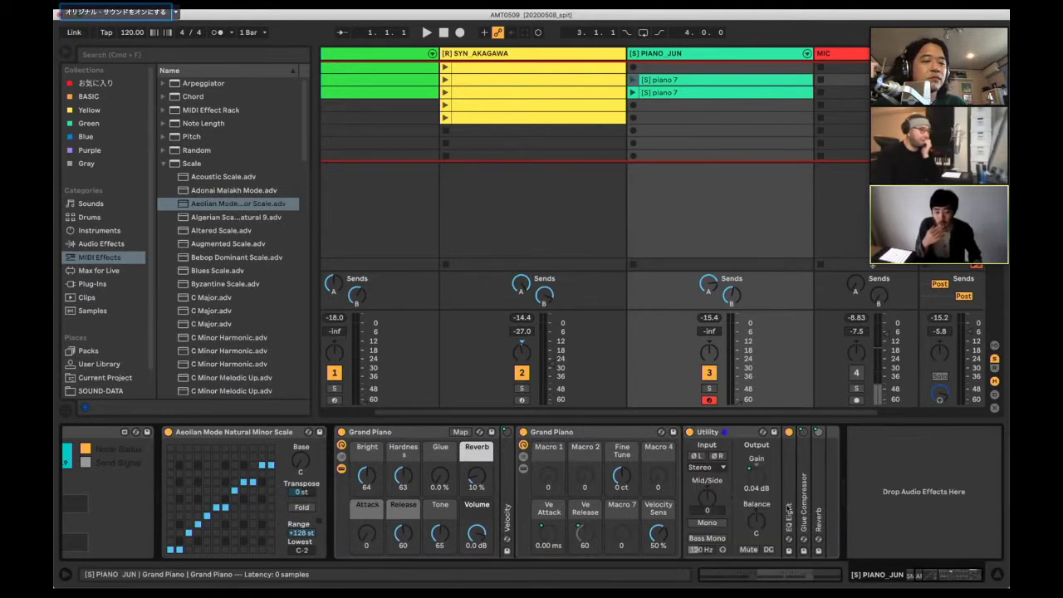
double_click(789, 509)
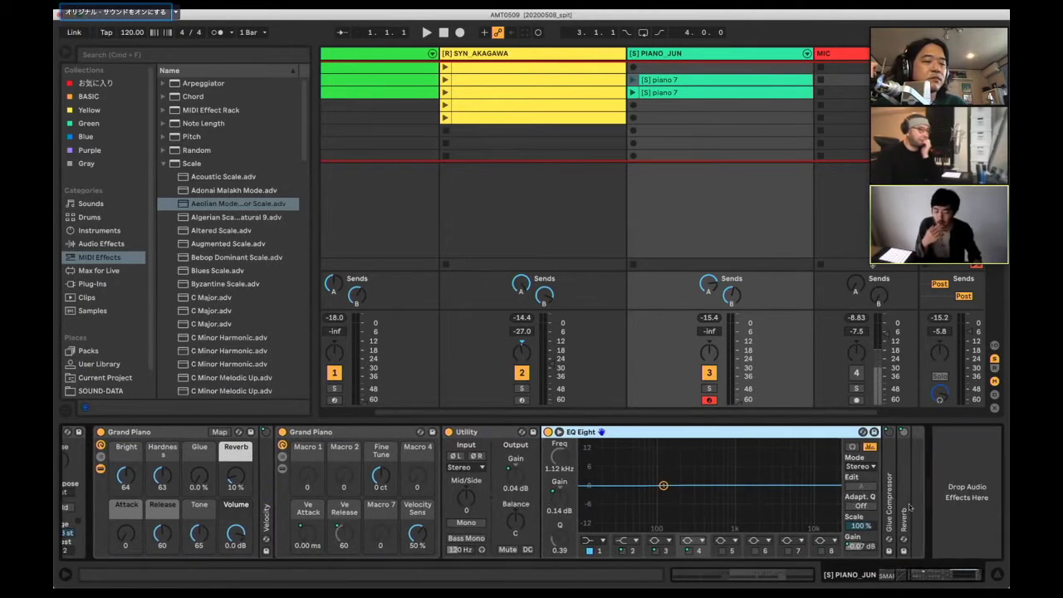
double_click(891, 507)
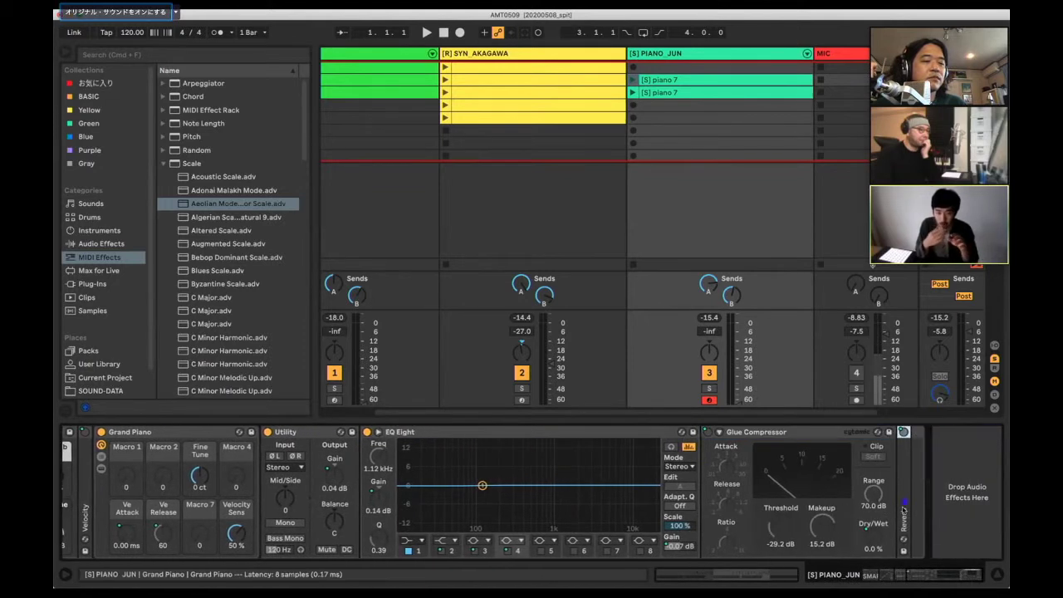
double_click(904, 508)
scroll(883, 508, "left", 15)
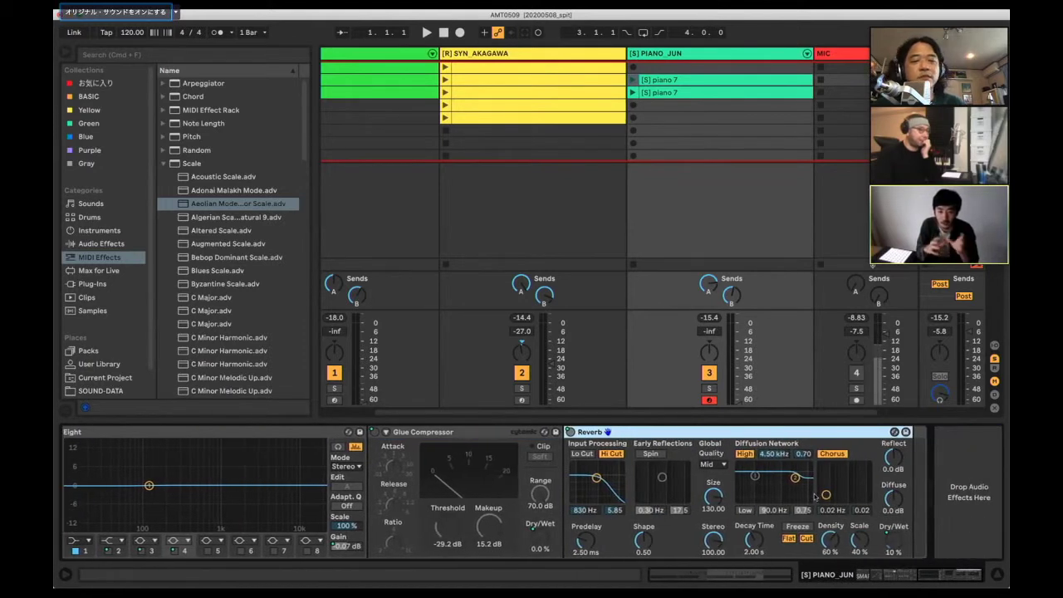
scroll(815, 497, "left", 3)
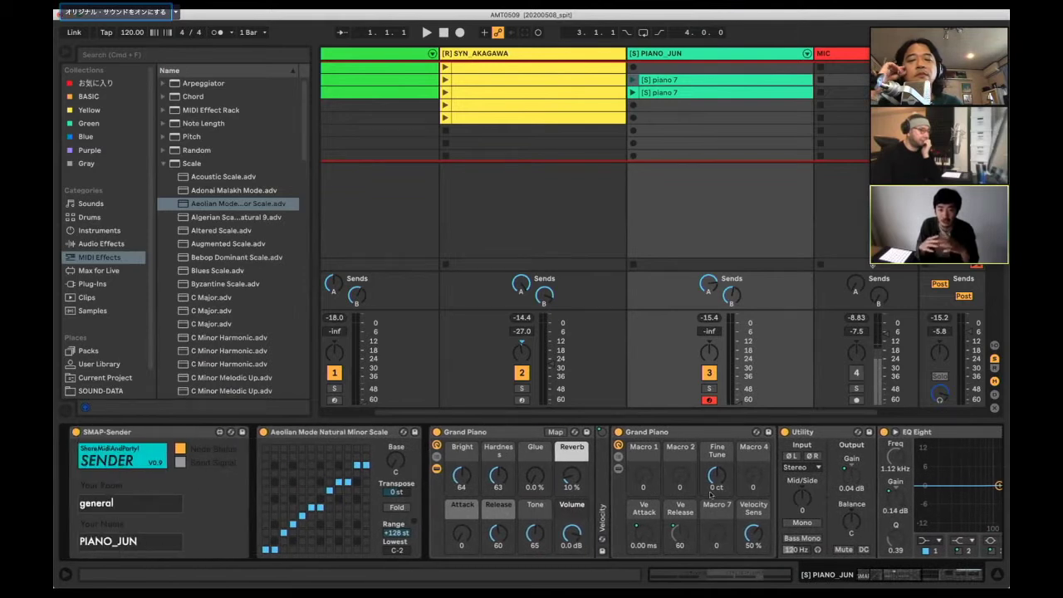
- Delete the Aeolian Mode Scale effect and the Grand Piano rack, leaving only SMAP-Sender on the piano track
left_click(350, 432)
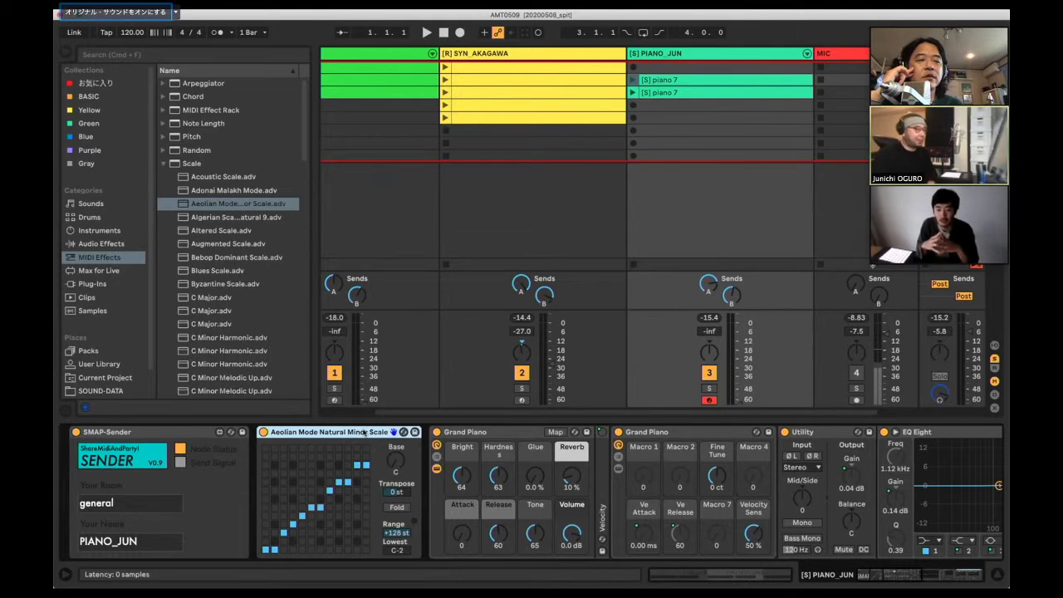
scroll(363, 433, "right", 3)
scroll(291, 440, "left", 3)
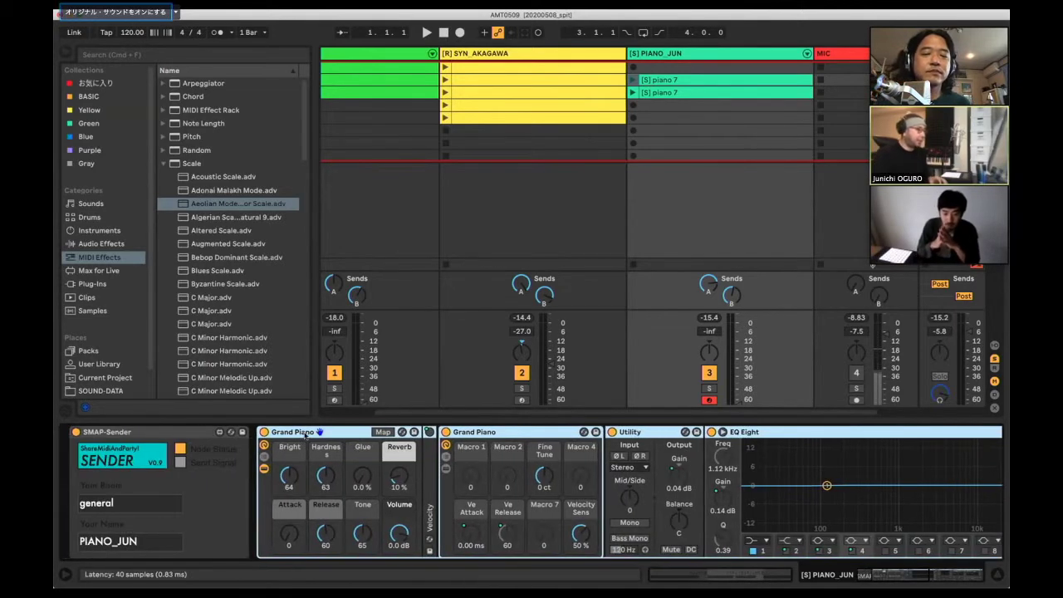
key("Delete")
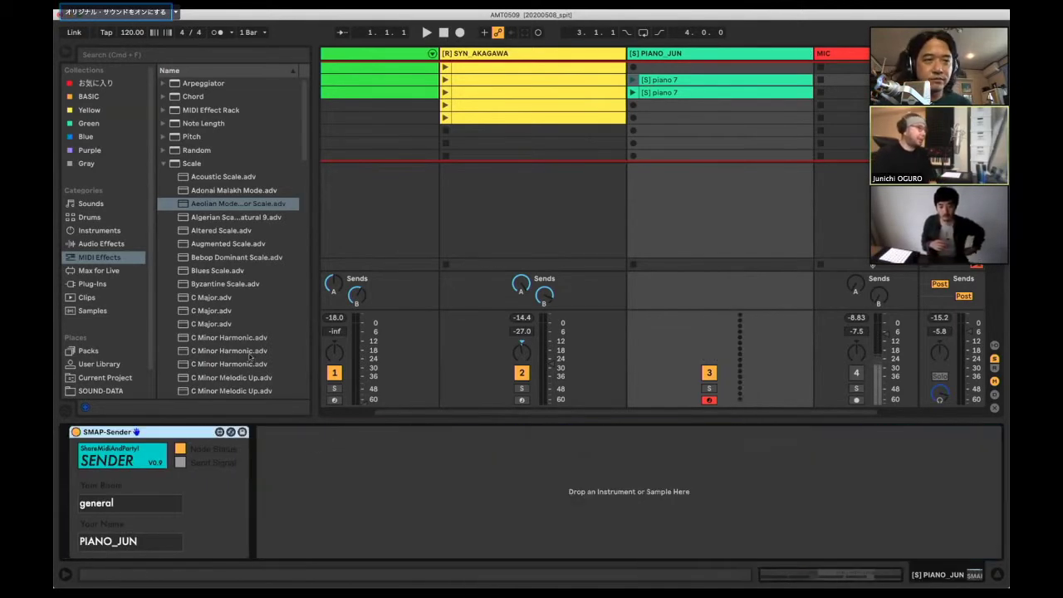
- Load the Native Instruments FM8 Audio Unit plug-in after SMAP-Sender on the piano track
left_click(92, 284)
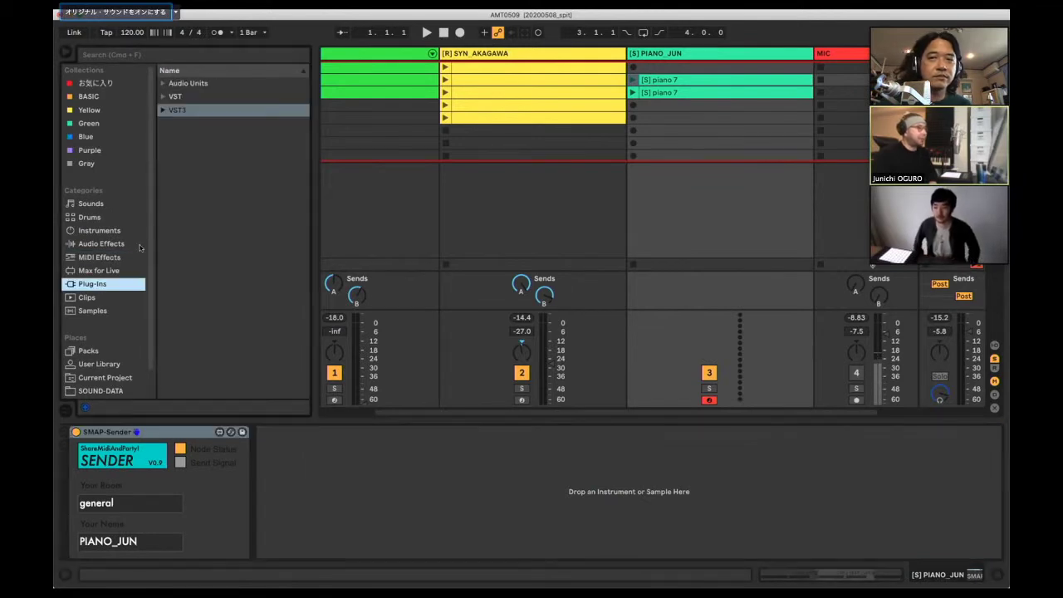
left_click(164, 111)
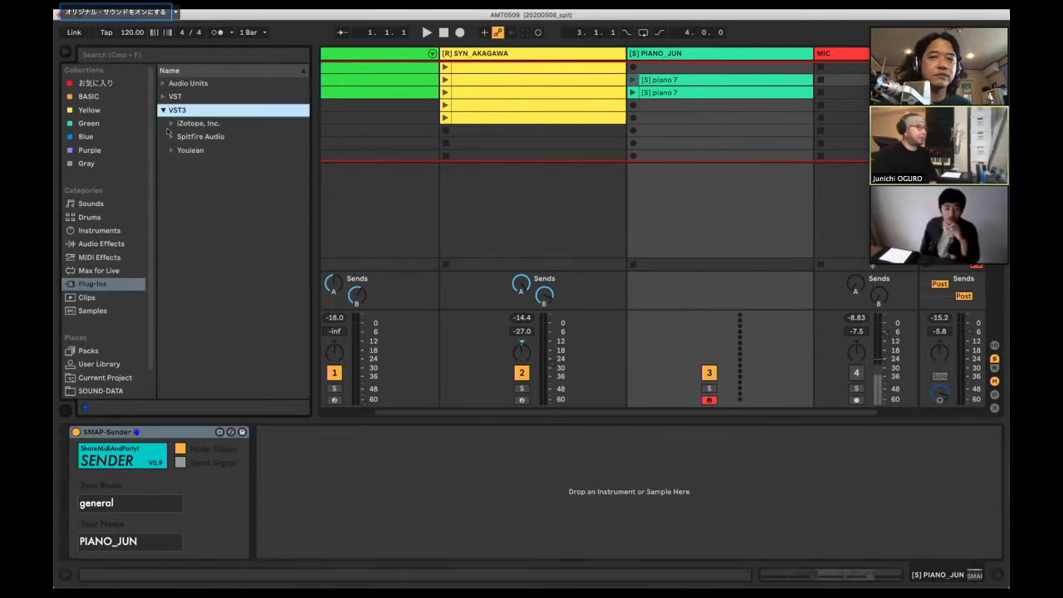
left_click(163, 83)
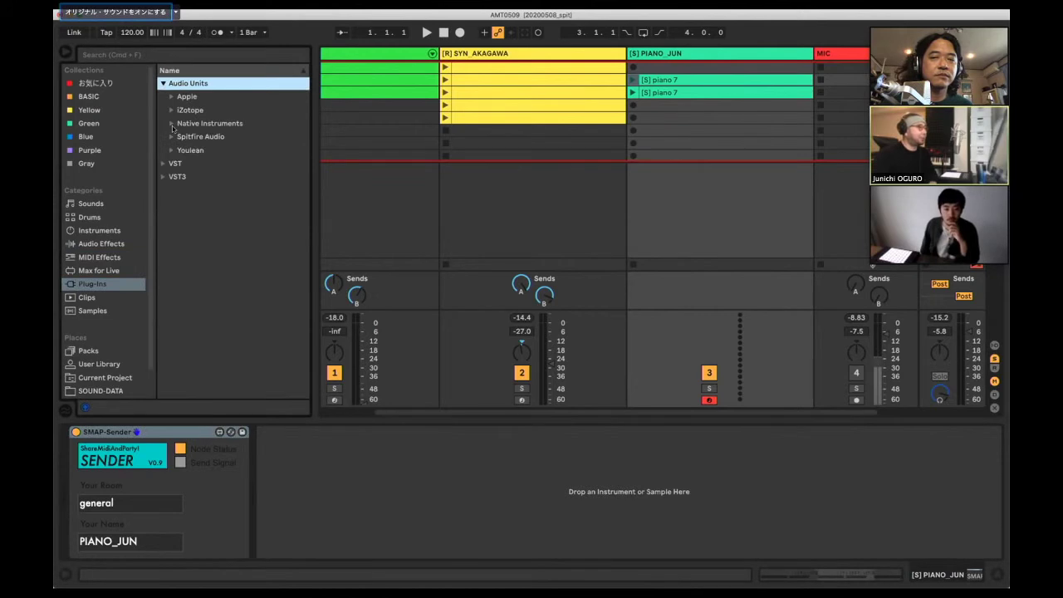
left_click(172, 123)
left_click_drag(211, 206, 386, 500)
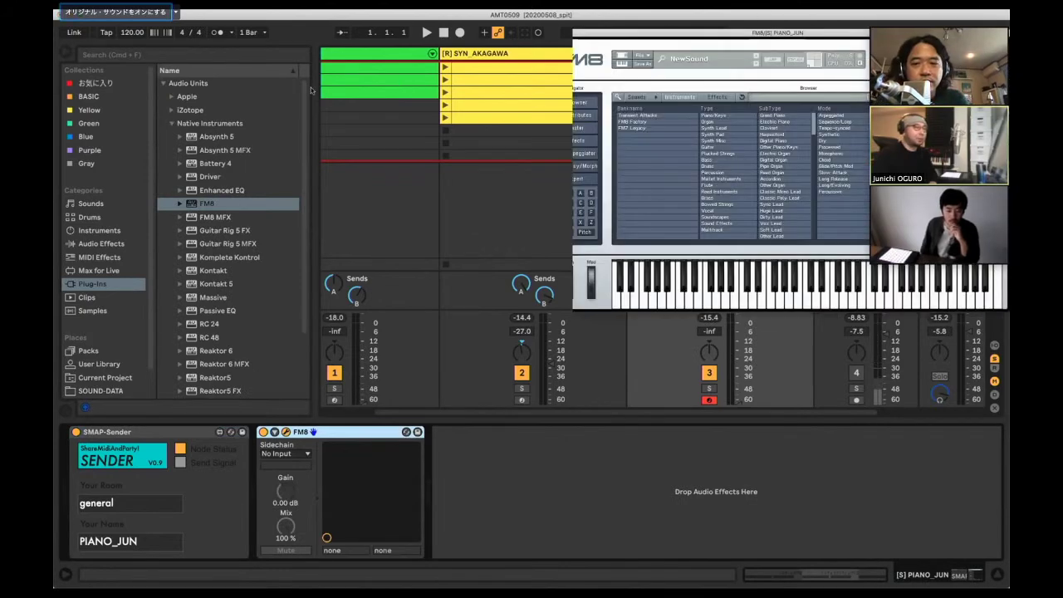
- Start parameter configuration for FM8 and add LFO Rate, Vibrato, Harmonic, Brightness and Detune from its Easy/Morph page
left_click(328, 434)
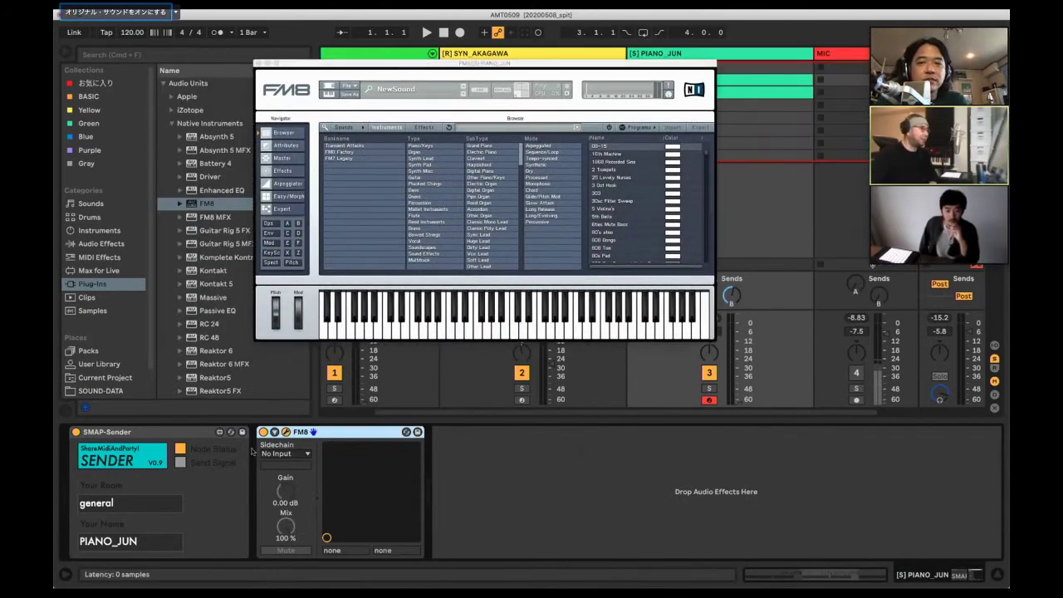
left_click(459, 432)
left_click(290, 196)
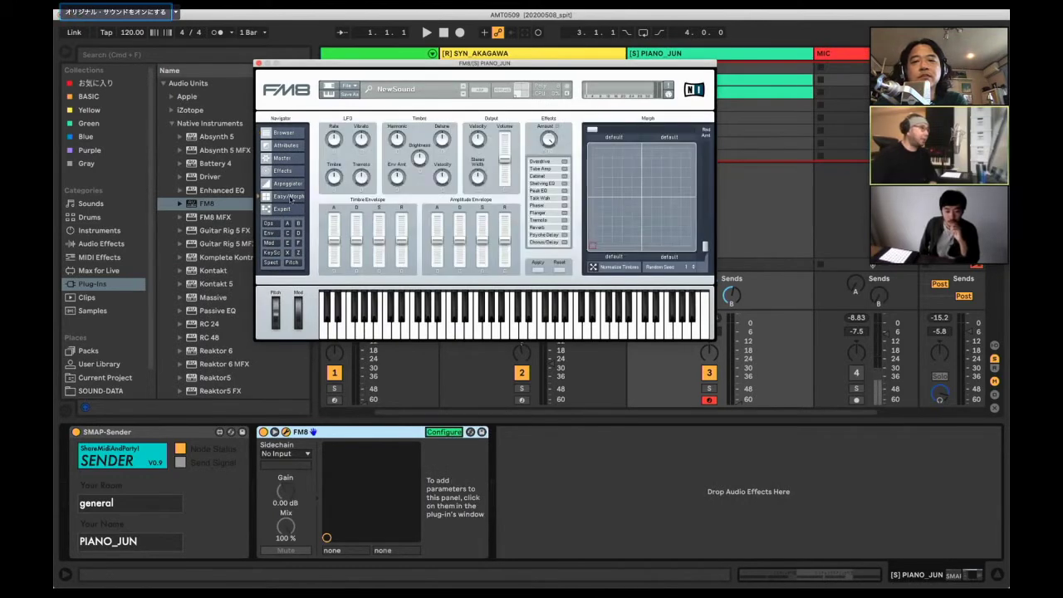
left_click(334, 137)
left_click(361, 138)
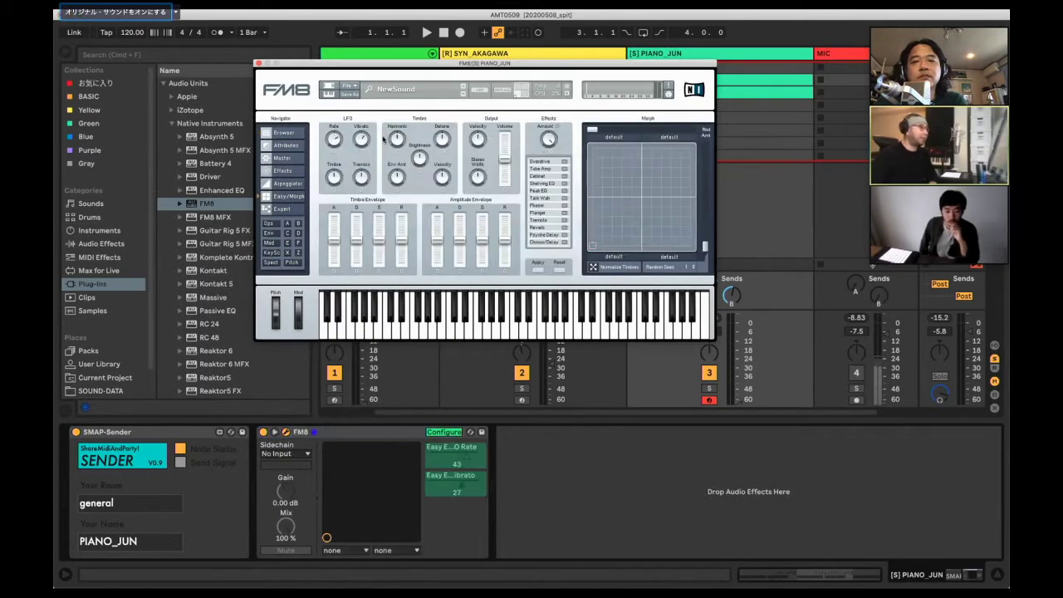
left_click(398, 139)
left_click(420, 158)
left_click(442, 137)
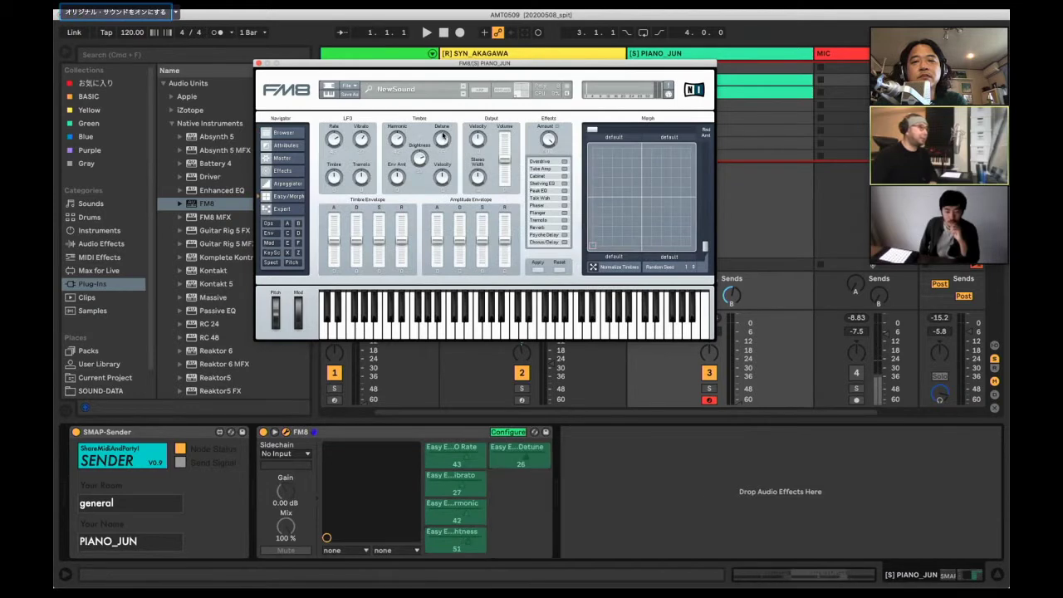
- Add timbre Velocity, Stereo Width, output Velocity and Env Amount to FM8's configured parameters, then close its window and end configuration
left_click(443, 177)
left_click(479, 177)
left_click(478, 138)
left_click(398, 174)
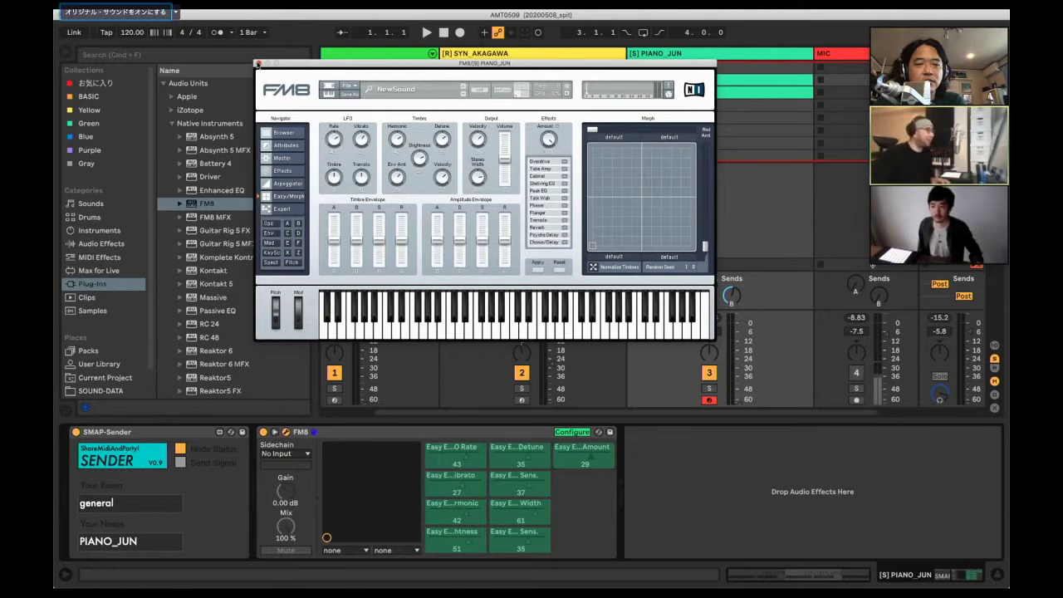
left_click(258, 63)
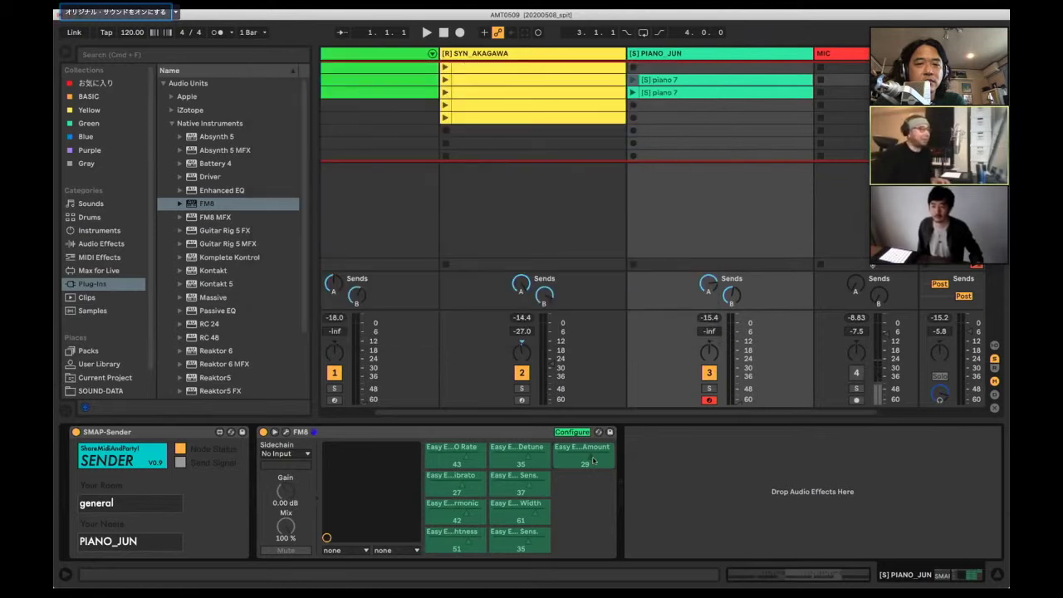
left_click(581, 432)
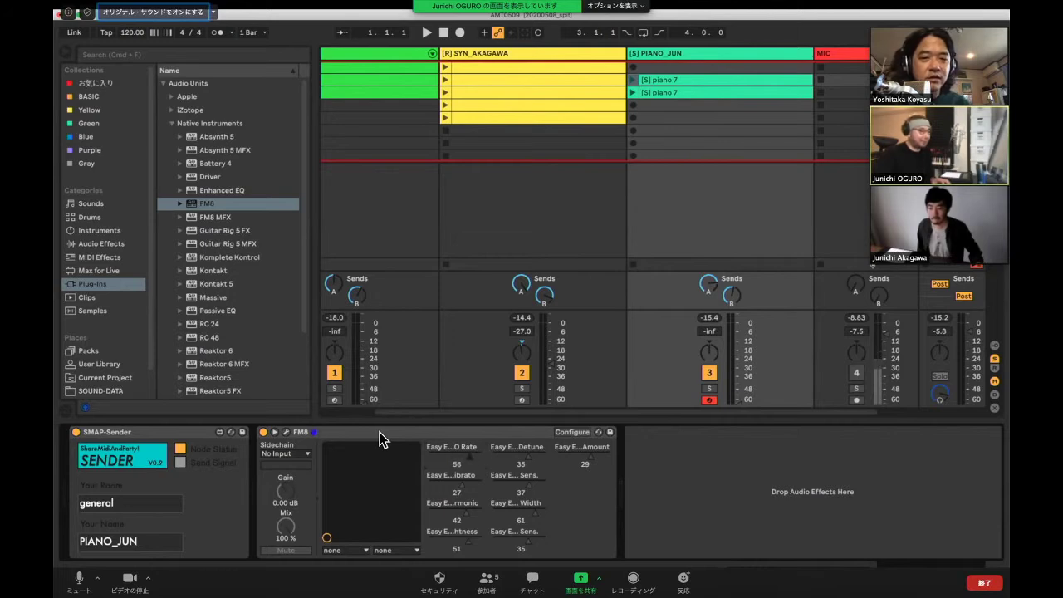
- Set FM8's configured LFO Rate to 40, then delete FM8 from the piano track
left_click(463, 458)
left_click_drag(455, 459, 455, 449)
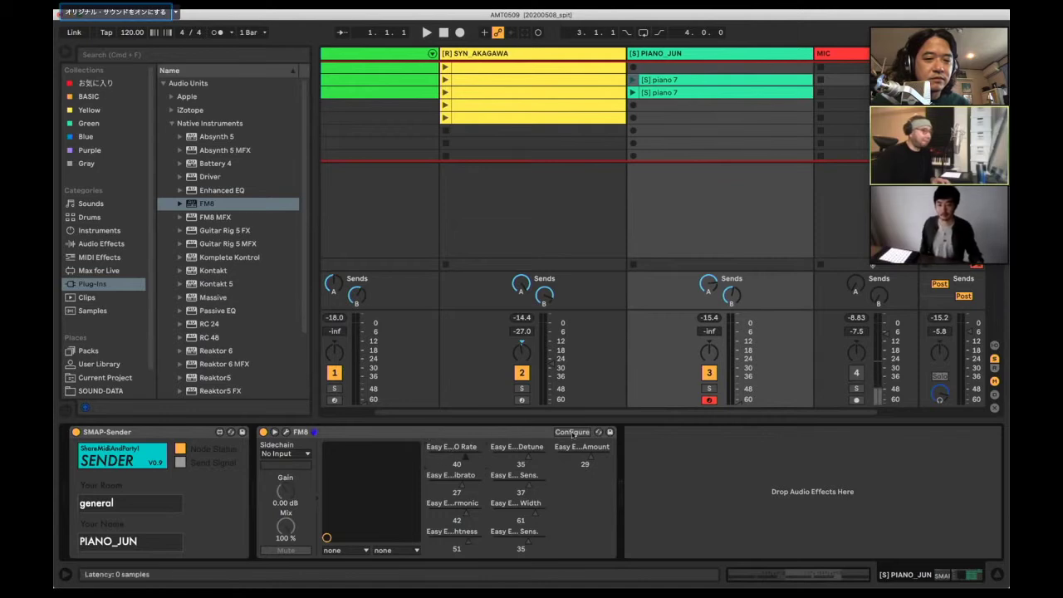
left_click(474, 436)
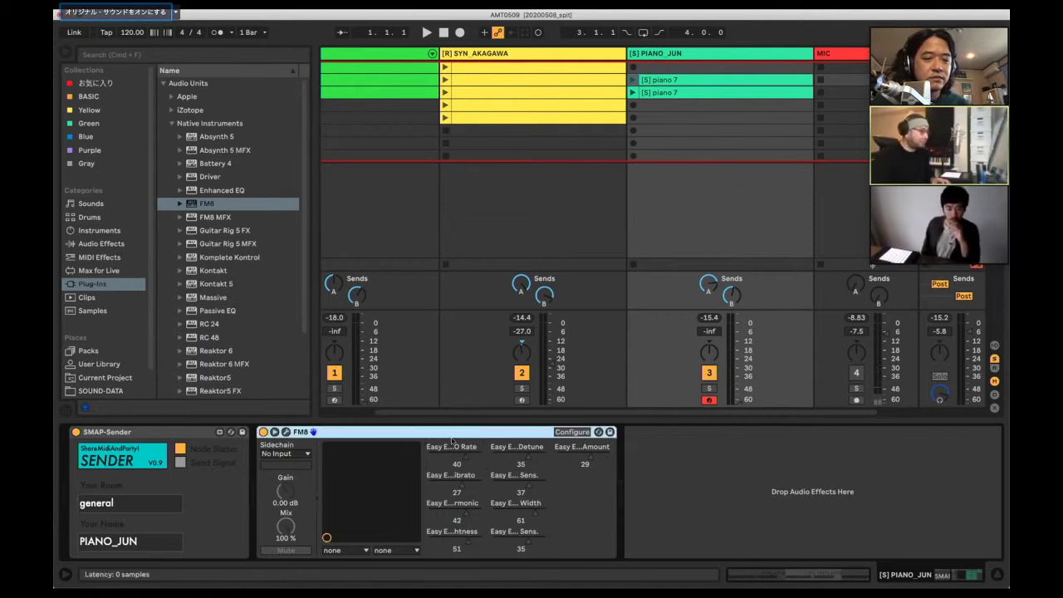
key("Delete")
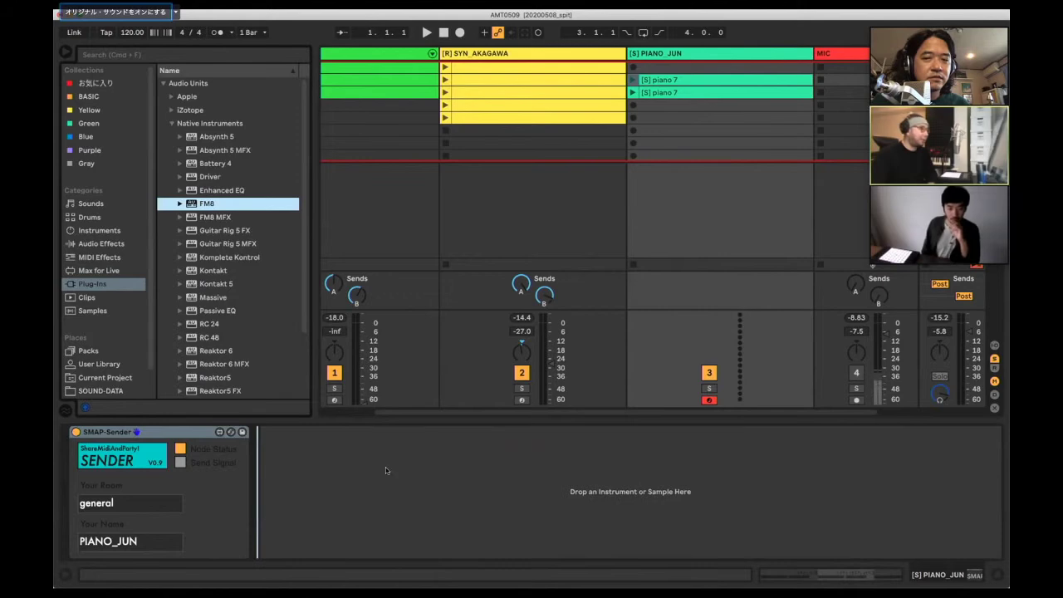
- Load FM8 again after SMAP-Sender on the piano track and start configuring its parameters
key("Return")
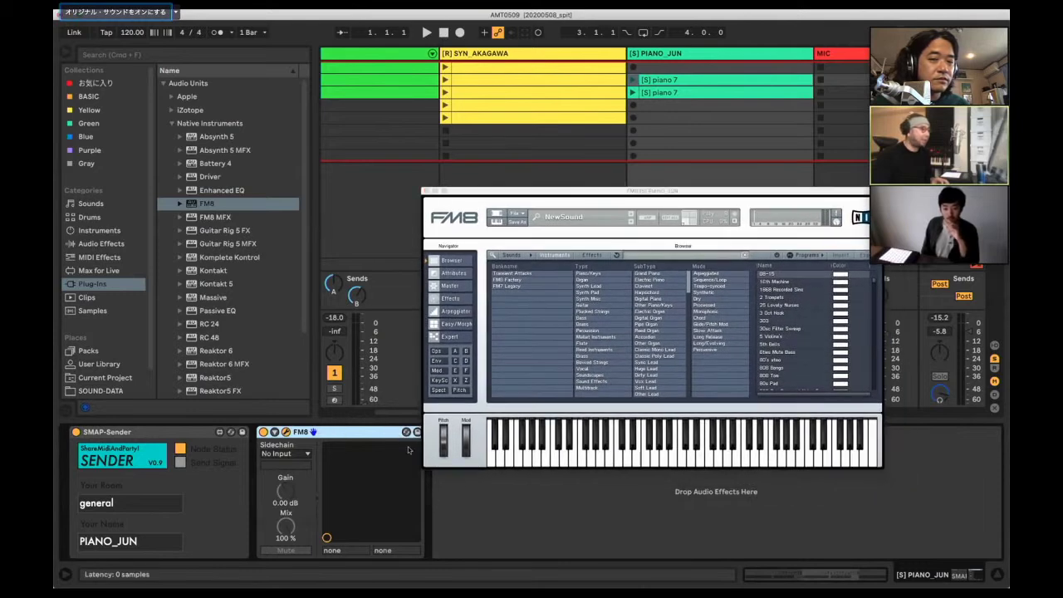
left_click_drag(487, 196, 512, 151)
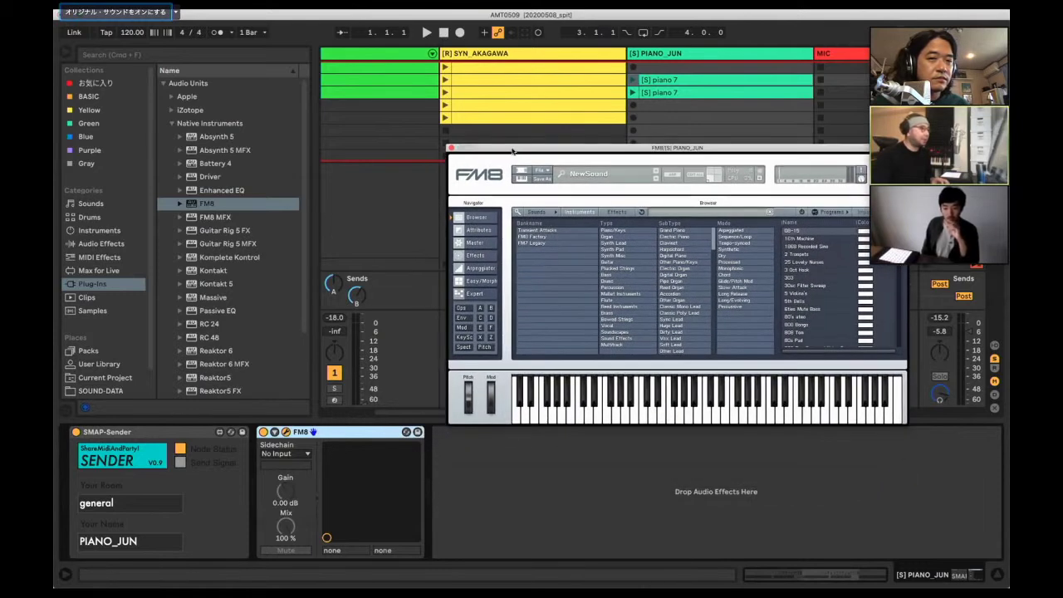
left_click(275, 436)
left_click(275, 433)
left_click(444, 432)
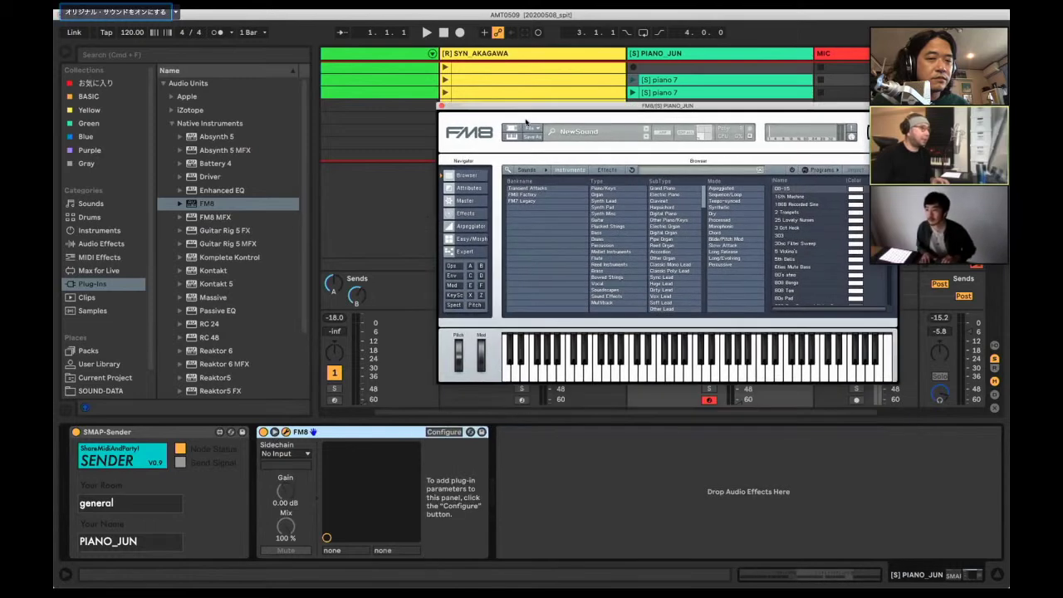
left_click(445, 432)
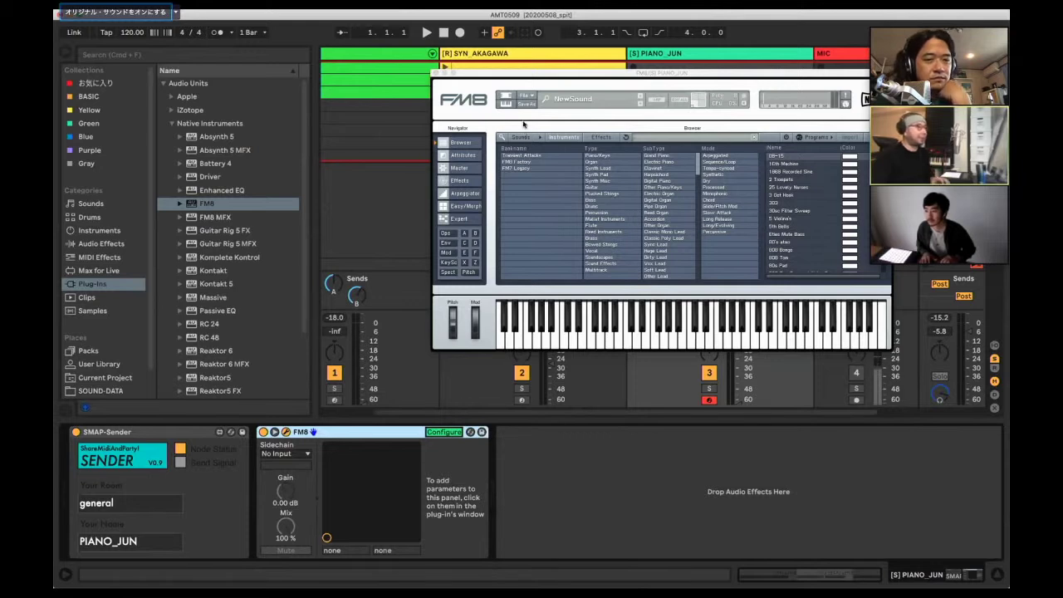
- Add LFO Timbre, Rate and Vibrato from FM8's Easy/Morph page to its configured parameters
left_click(465, 205)
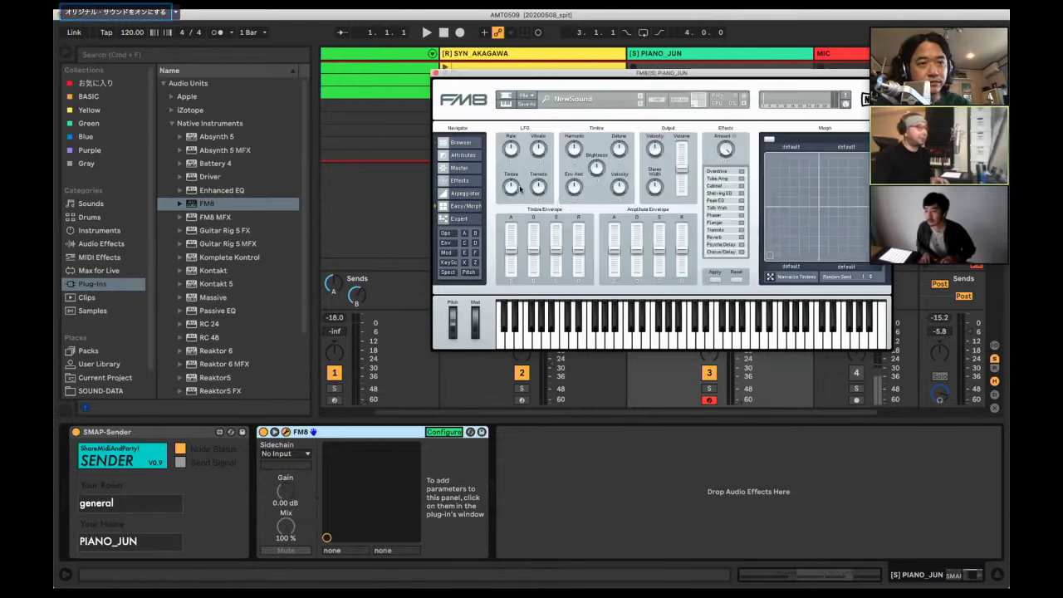
left_click(512, 178)
left_click(510, 149)
left_click(538, 149)
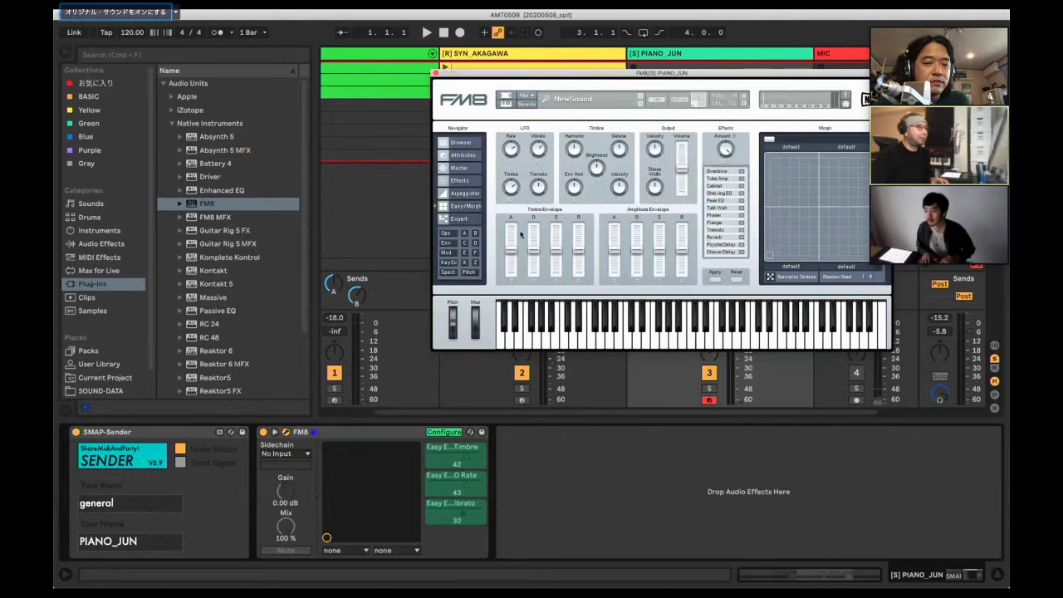
- Add the timbre envelope's Attack, Decay, Sustain and Release plus the amplitude envelope's Attack and Decay to FM8's configured parameters
left_click(512, 235)
left_click(533, 238)
left_click(556, 245)
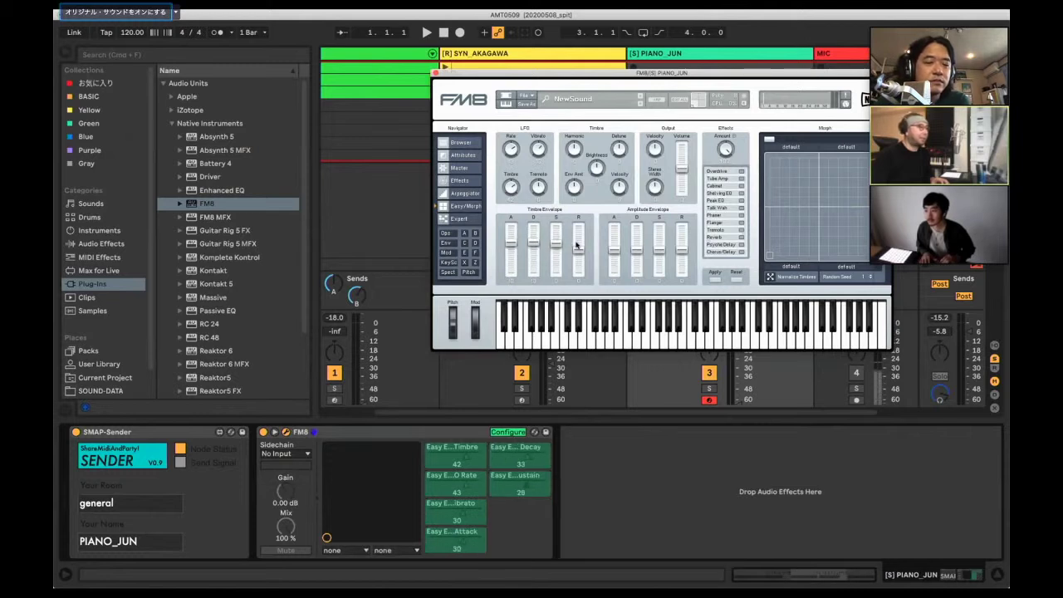
left_click(578, 244)
left_click(614, 246)
left_click(638, 249)
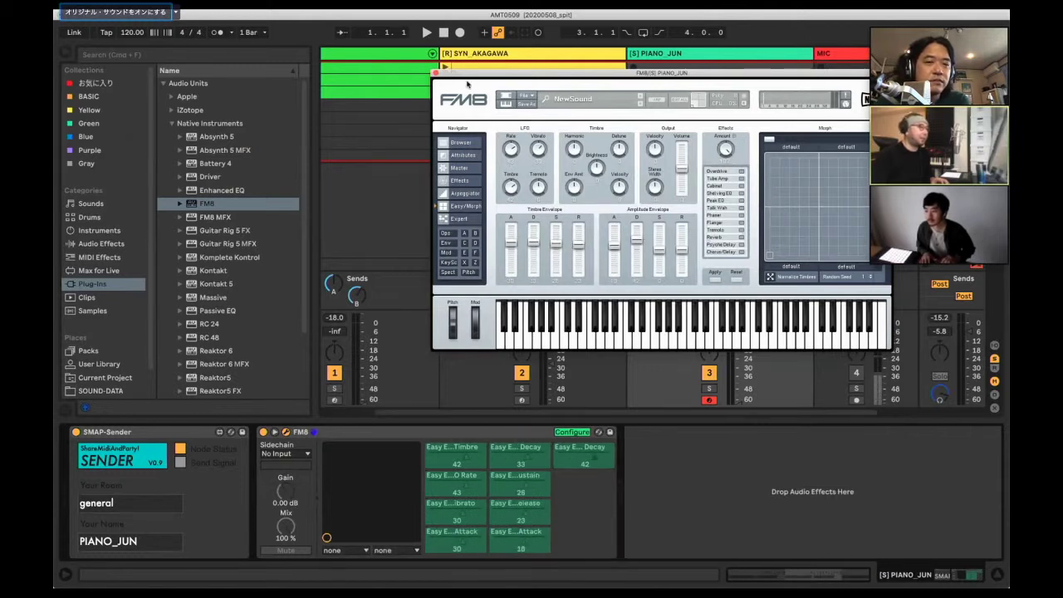
- Finish FM8's parameter configuration with its plug-in window closed, and set LFO Timbre to 21
left_click_drag(467, 75, 487, 73)
left_click(456, 73)
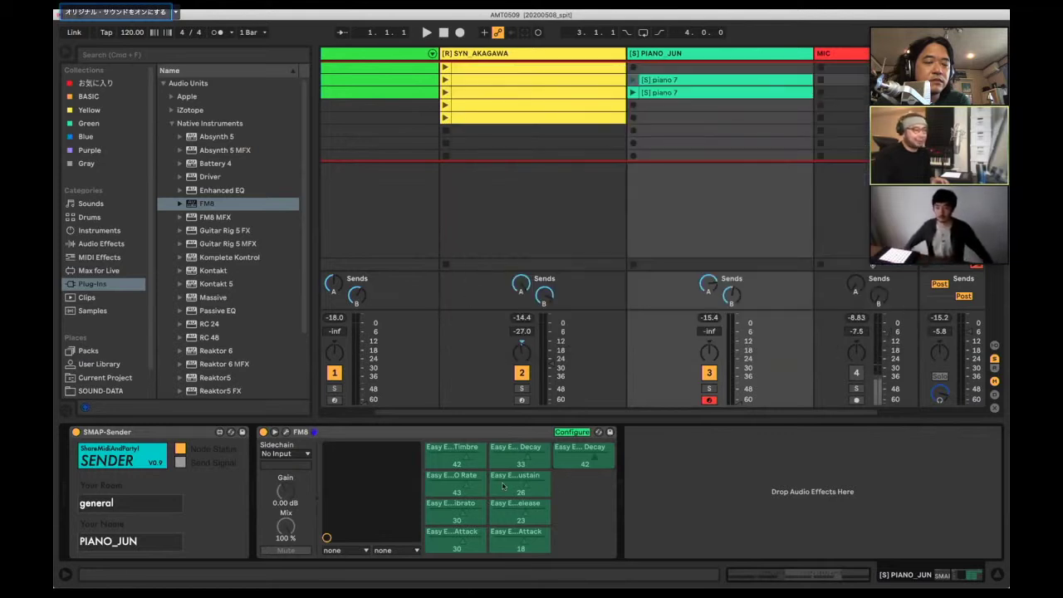
left_click(573, 432)
left_click_drag(460, 463, 459, 447)
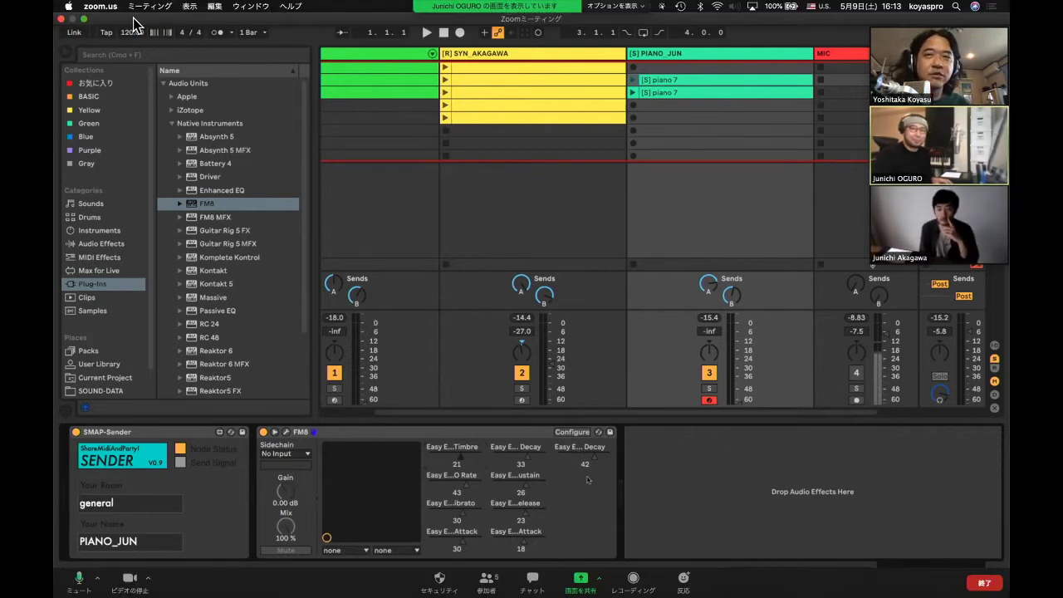
- Take the Zoom meeting out of full screen and check the stream's live chat in Safari, then tuck the chat window away
left_click(84, 19)
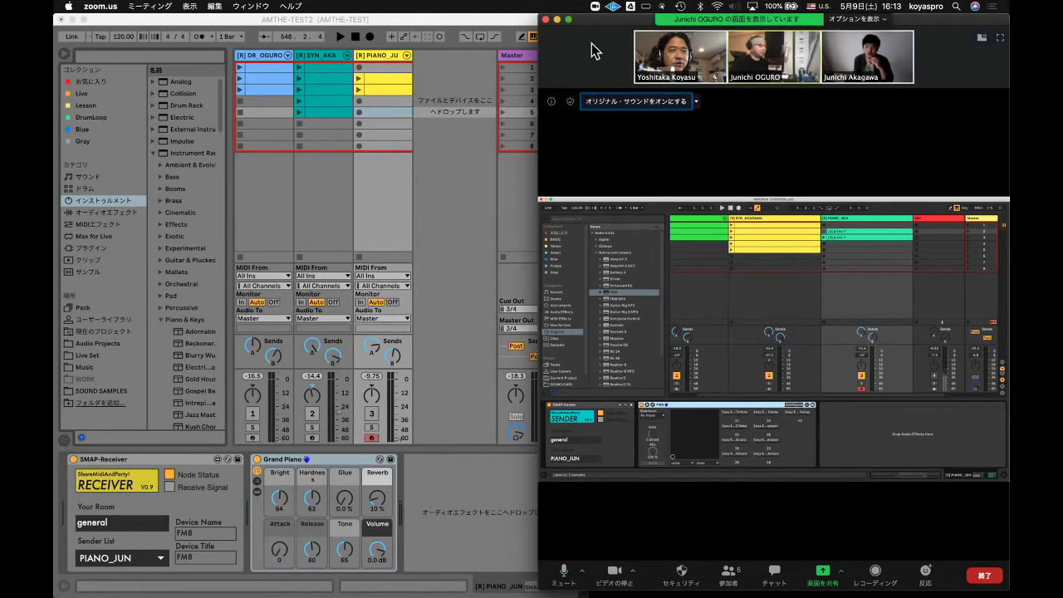
left_click_drag(612, 22, 640, 22)
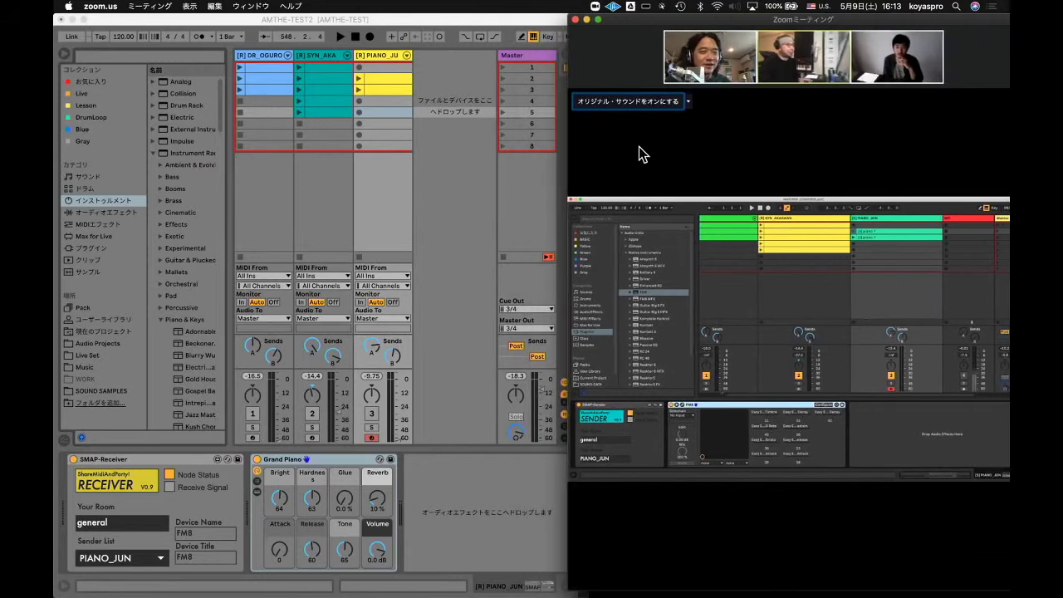
mouse_move(200, 593)
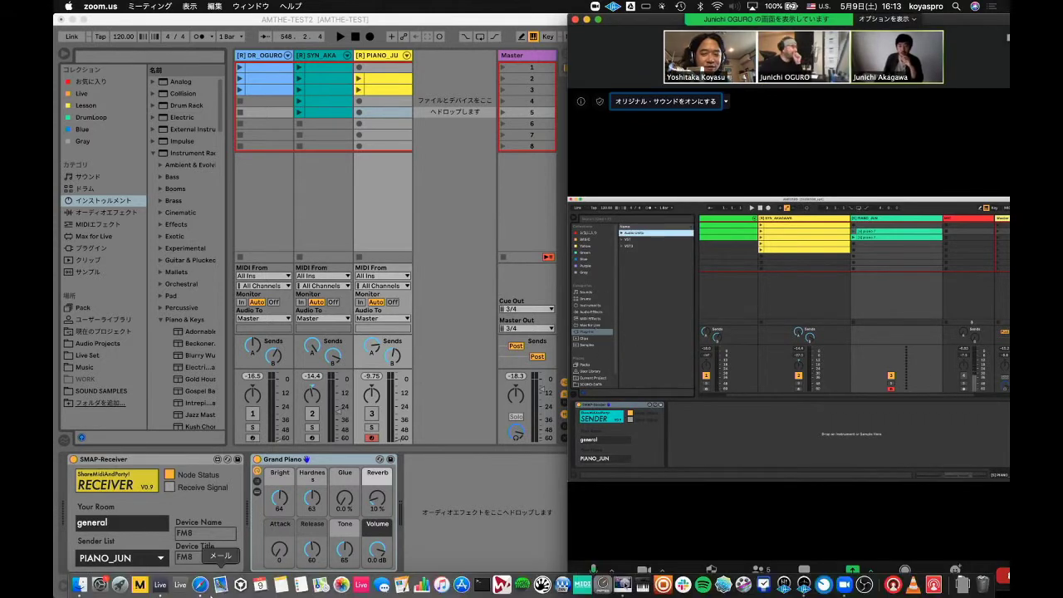
left_click(202, 587)
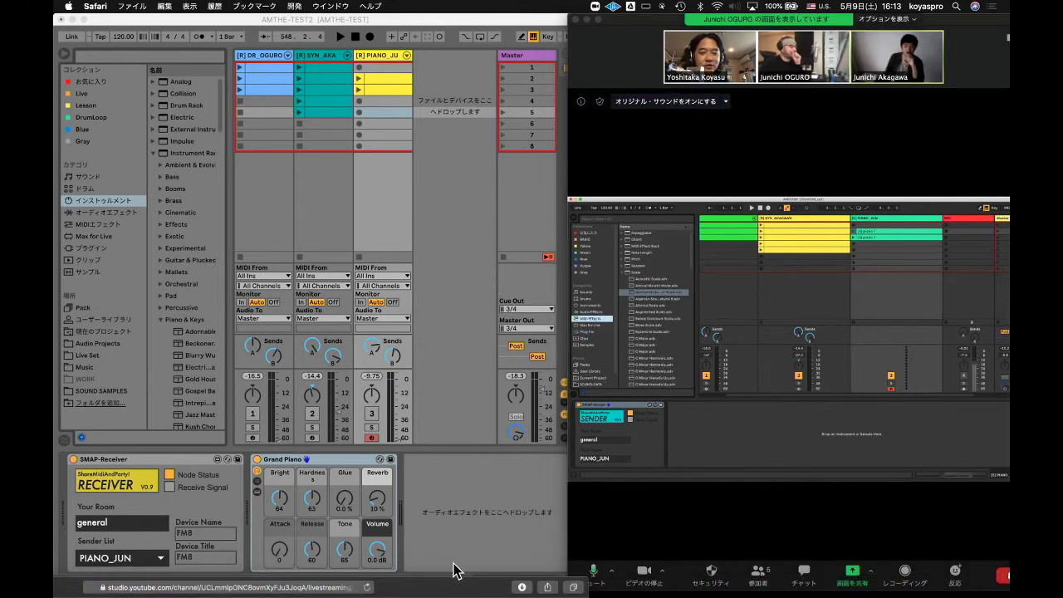
left_click_drag(443, 588, 409, 63)
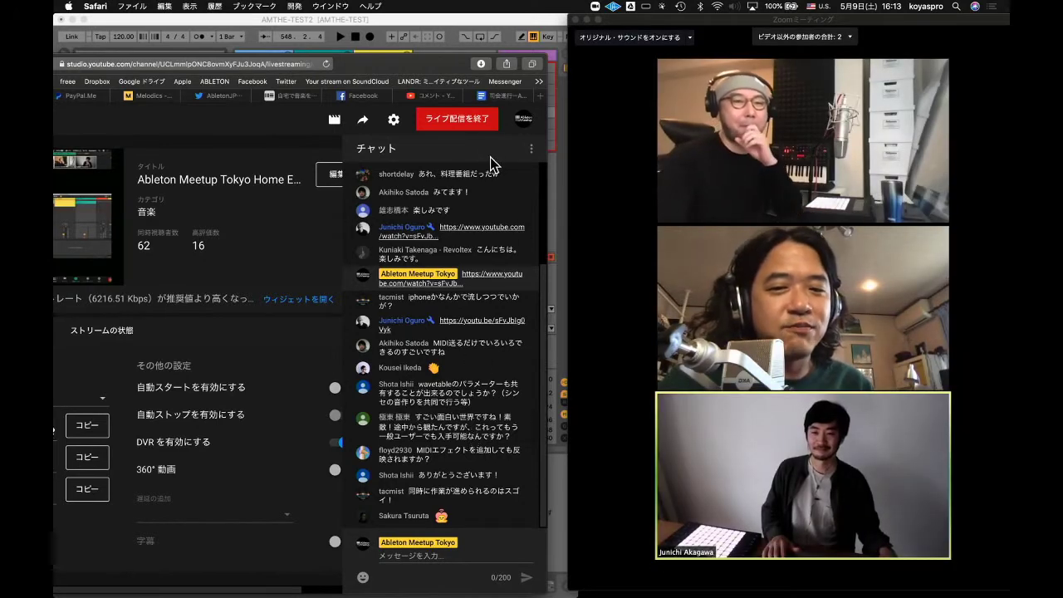
left_click_drag(451, 71, 438, 597)
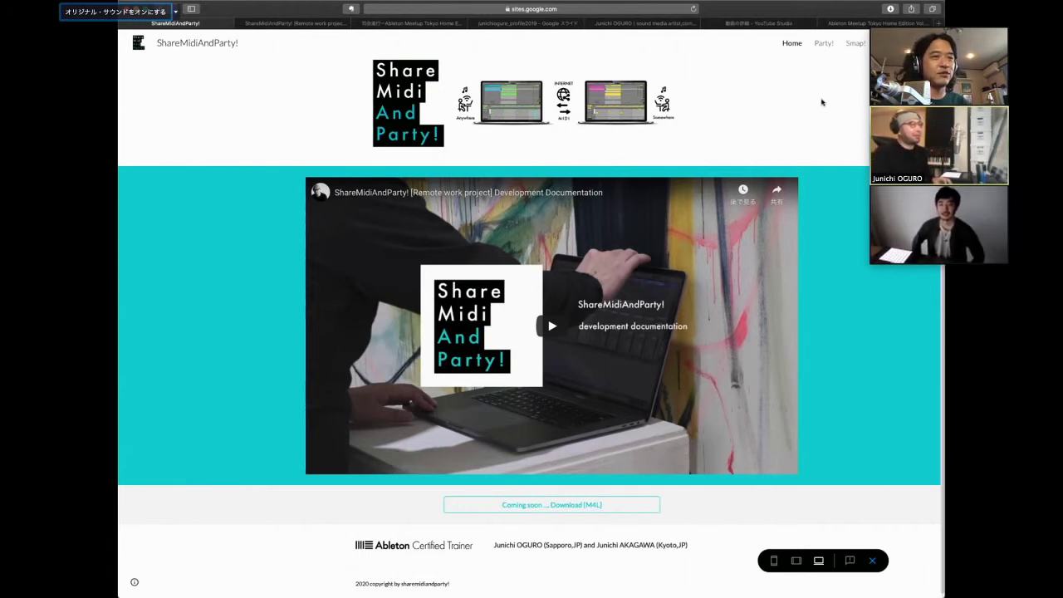
- Present the Party!, Smap! and Home pages of the ShareMidiAndParty! site, finishing on Party!
left_click(824, 43)
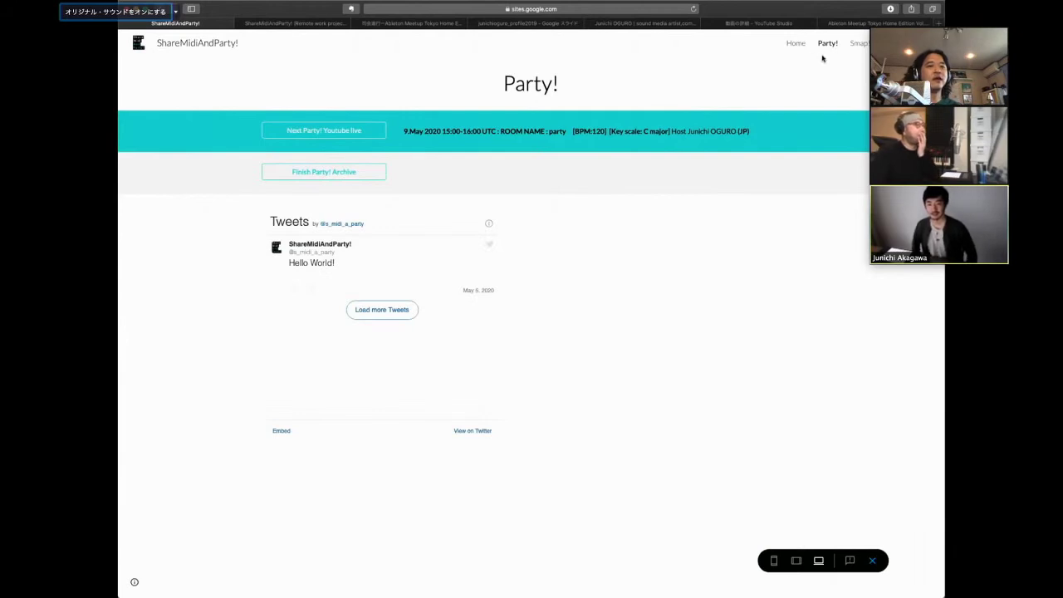
left_click(857, 46)
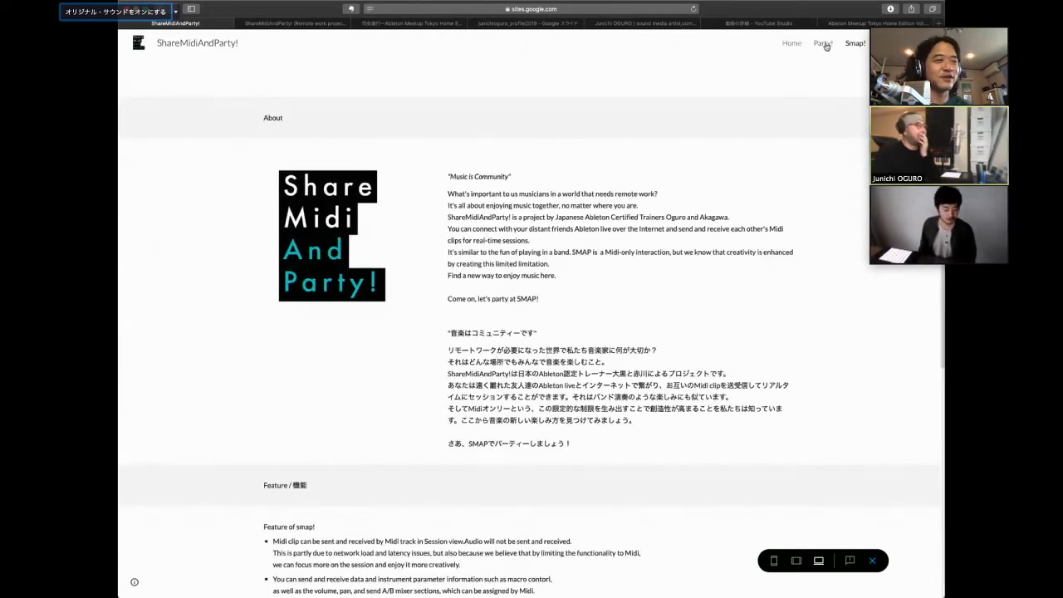
left_click(825, 44)
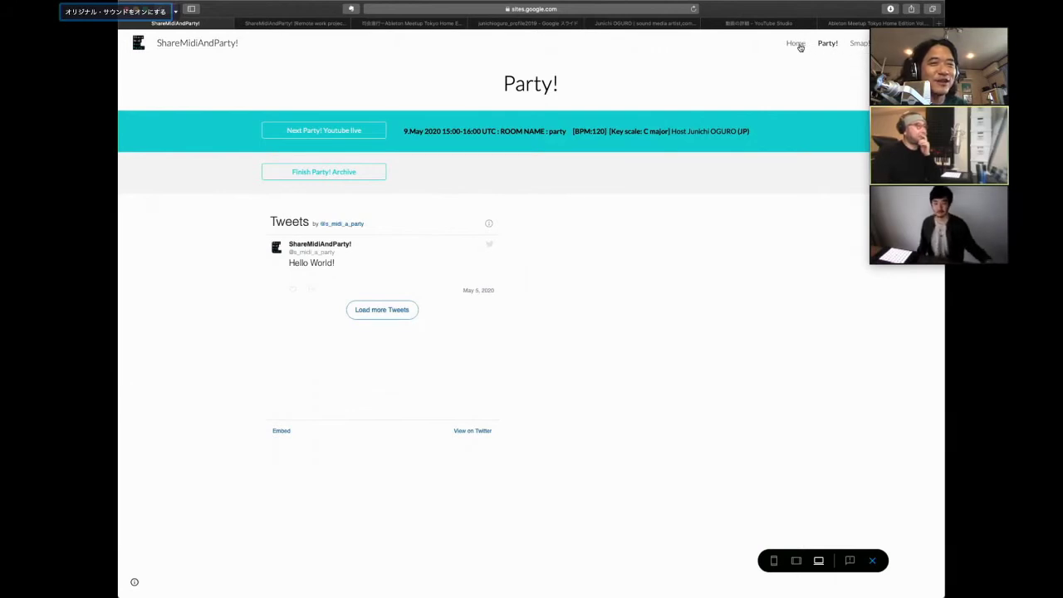
left_click(858, 45)
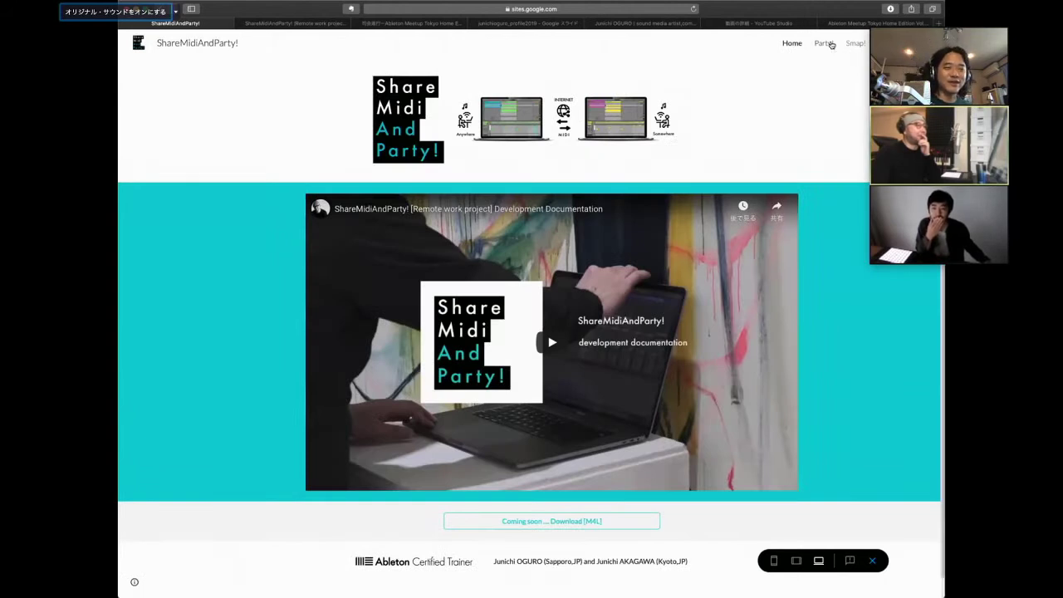
left_click(826, 43)
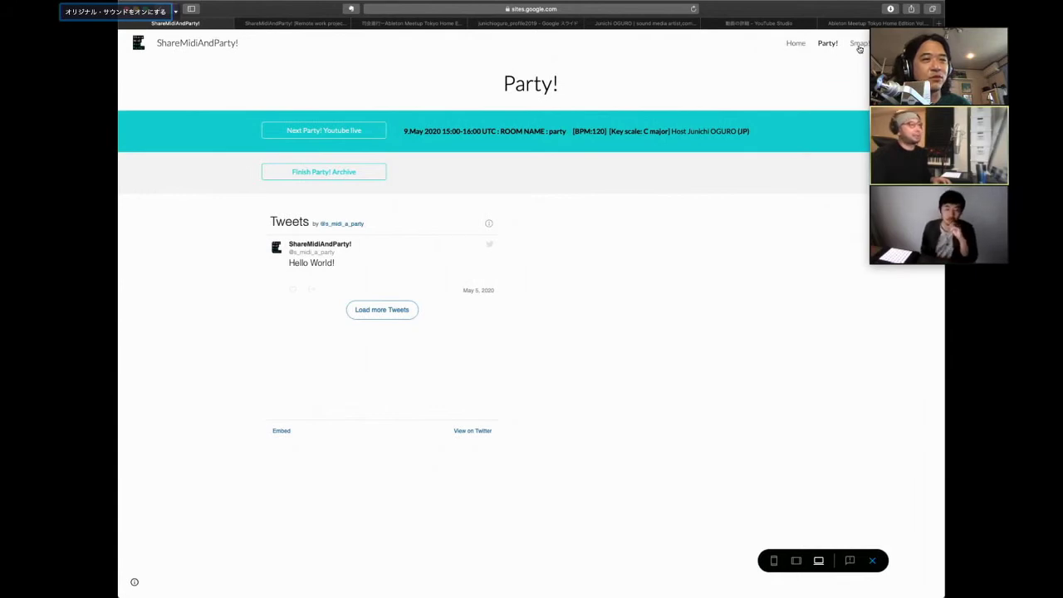
- Leave Zoom's full screen and check the YouTube Studio chat in Safari, then return to the Live set
mouse_move(160, 262)
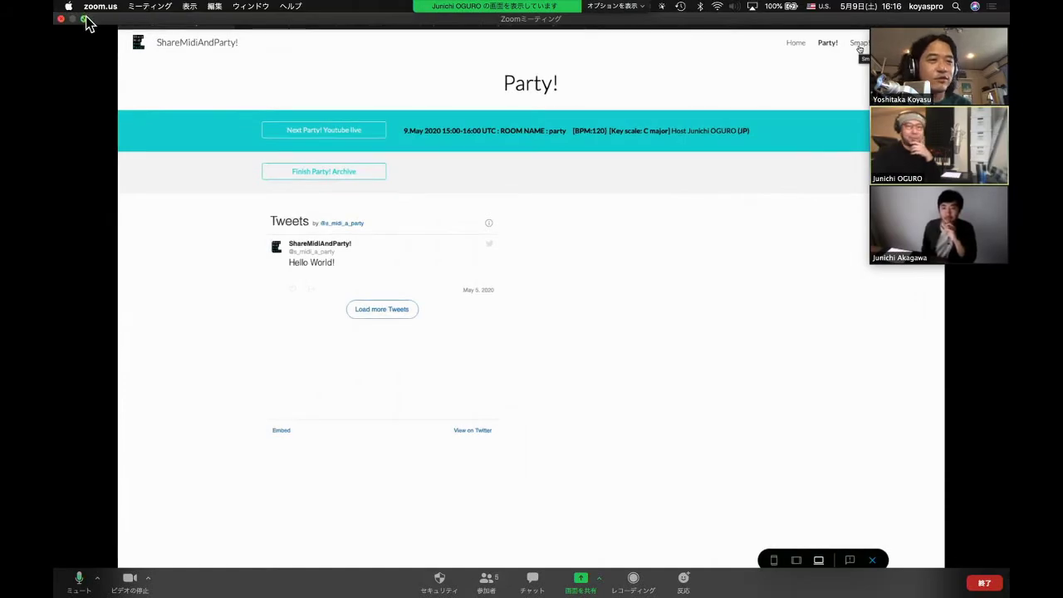
left_click(84, 18)
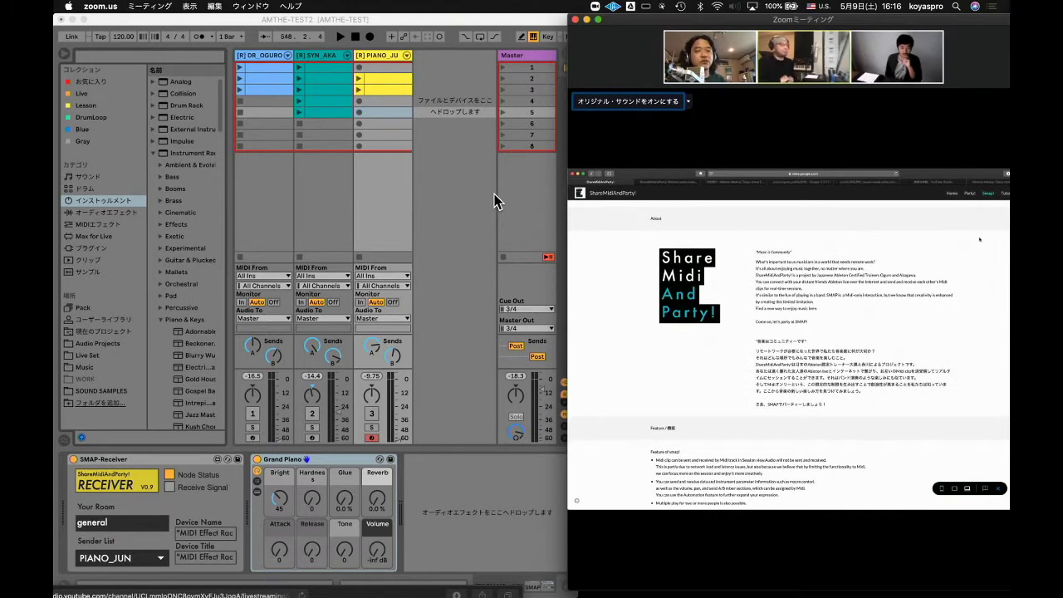
left_click_drag(439, 591, 450, 24)
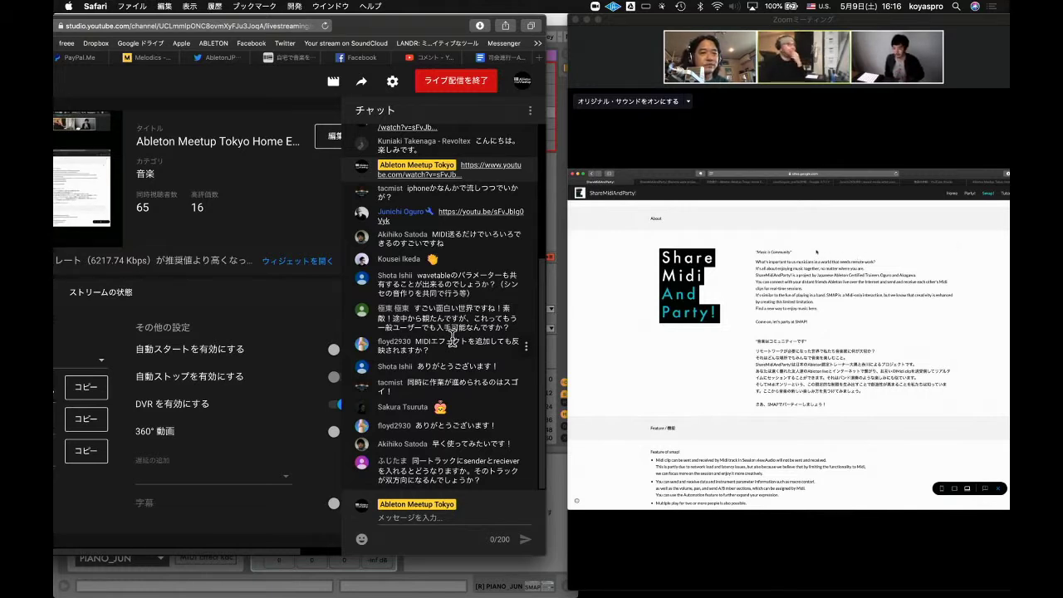
left_click_drag(423, 28, 215, 44)
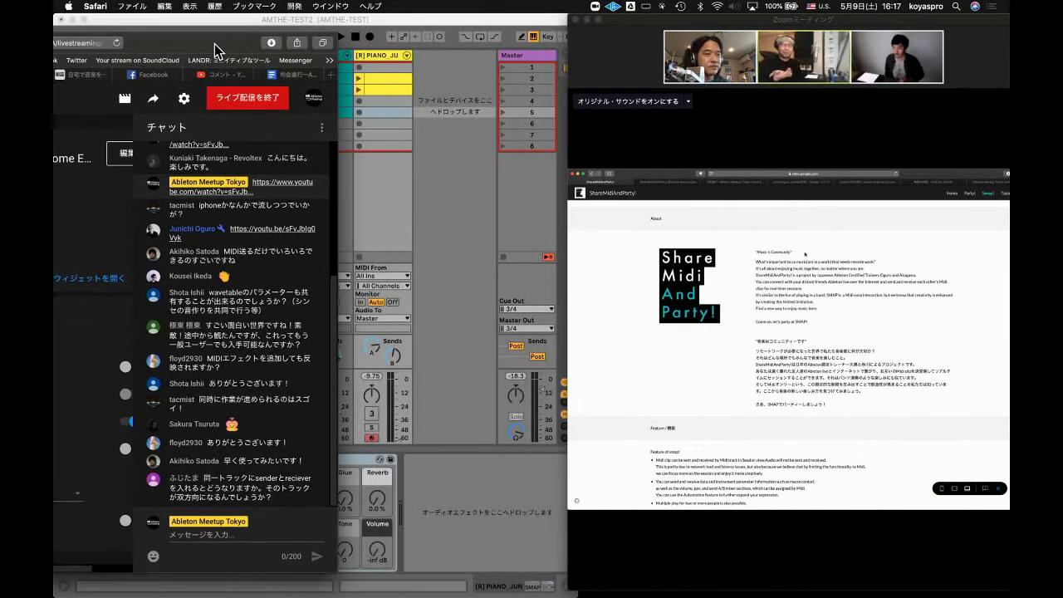
left_click(452, 507)
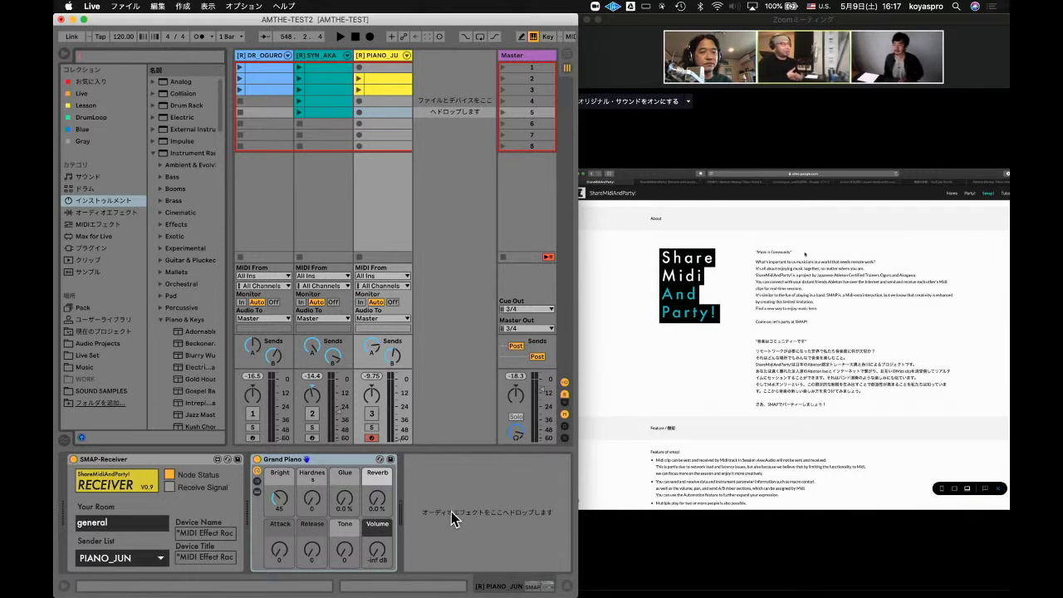
- Read the viewer's question about using sender and receiver on the same track in the Safari chat, then switch back to Live
mouse_move(459, 595)
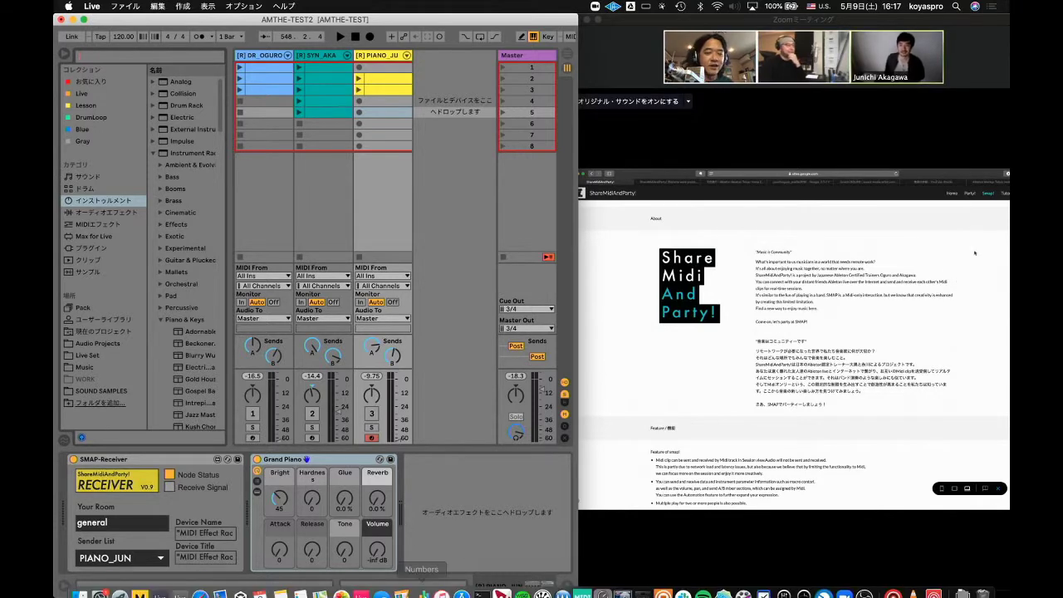
left_click(199, 565)
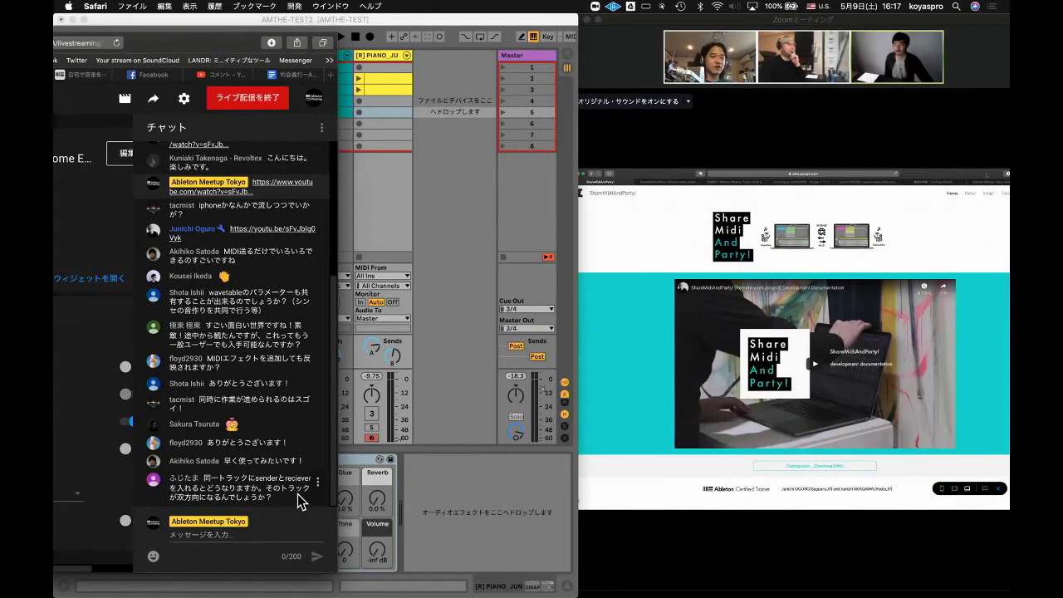
left_click(487, 487)
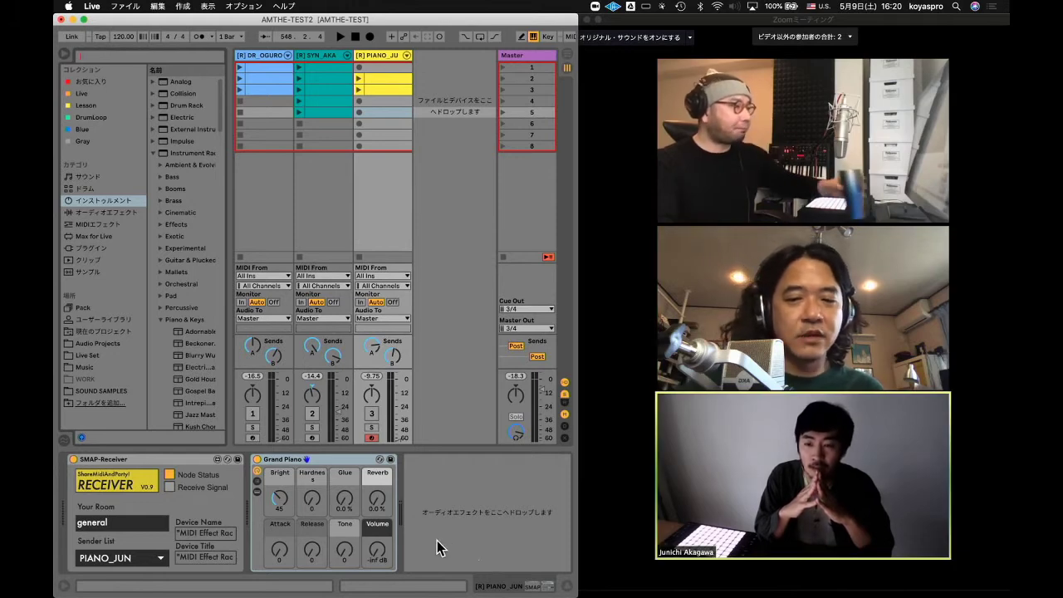
- Bring the Safari live chat forward again and review the viewers' messages from the first one onward
left_click(204, 587)
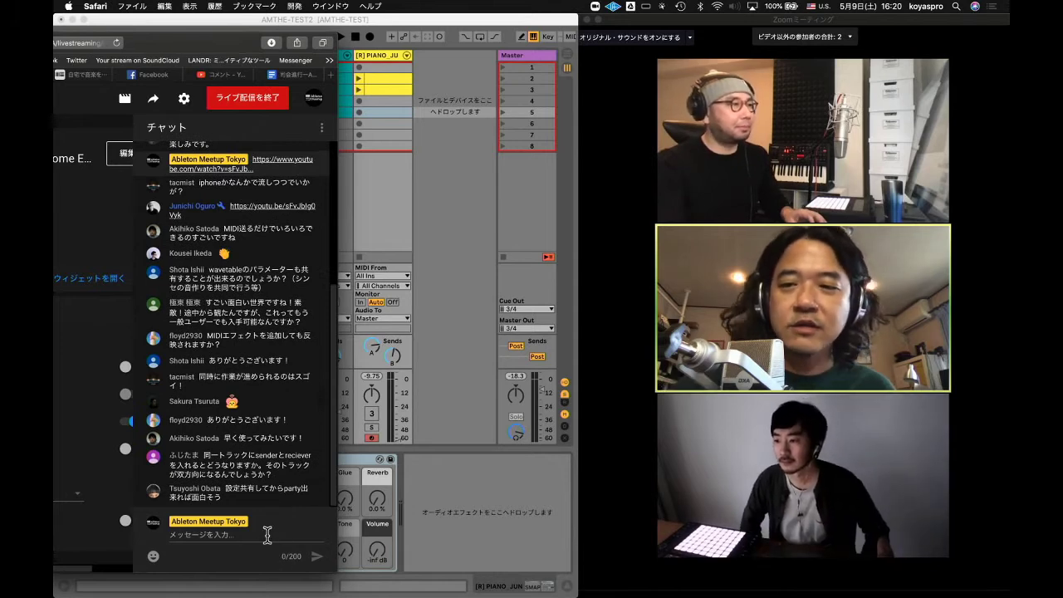
scroll(259, 449, "up", 2)
scroll(259, 447, "up", 2)
scroll(255, 397, "up", 5)
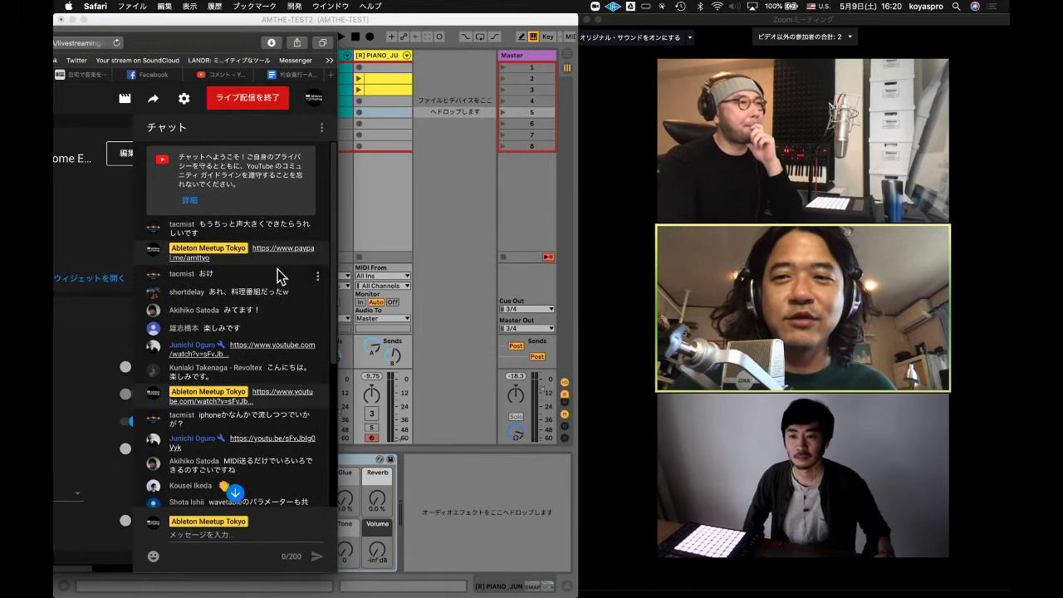
scroll(274, 301, "down", 4)
scroll(275, 301, "down", 5)
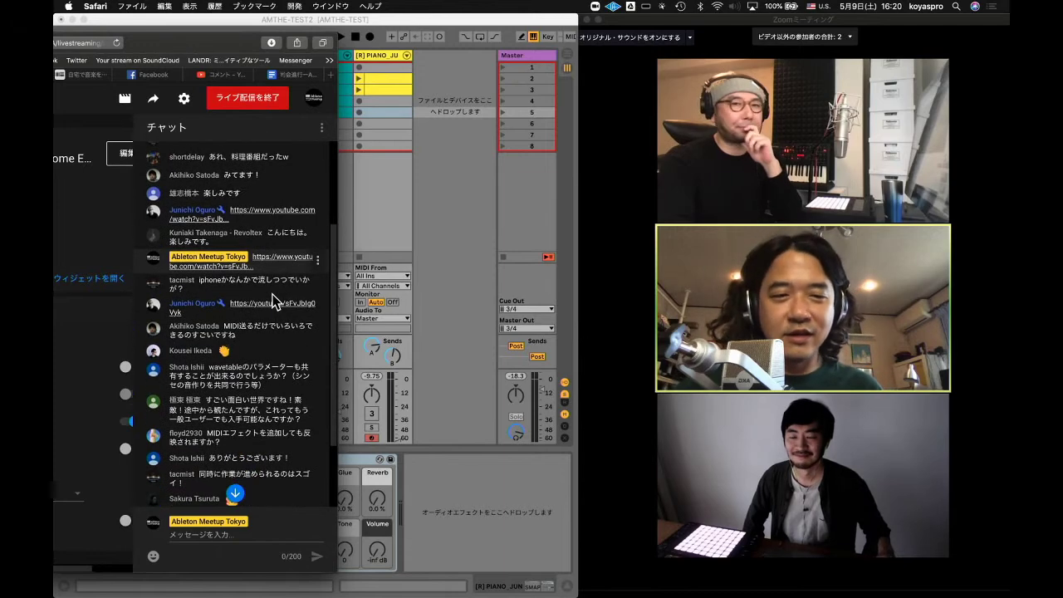
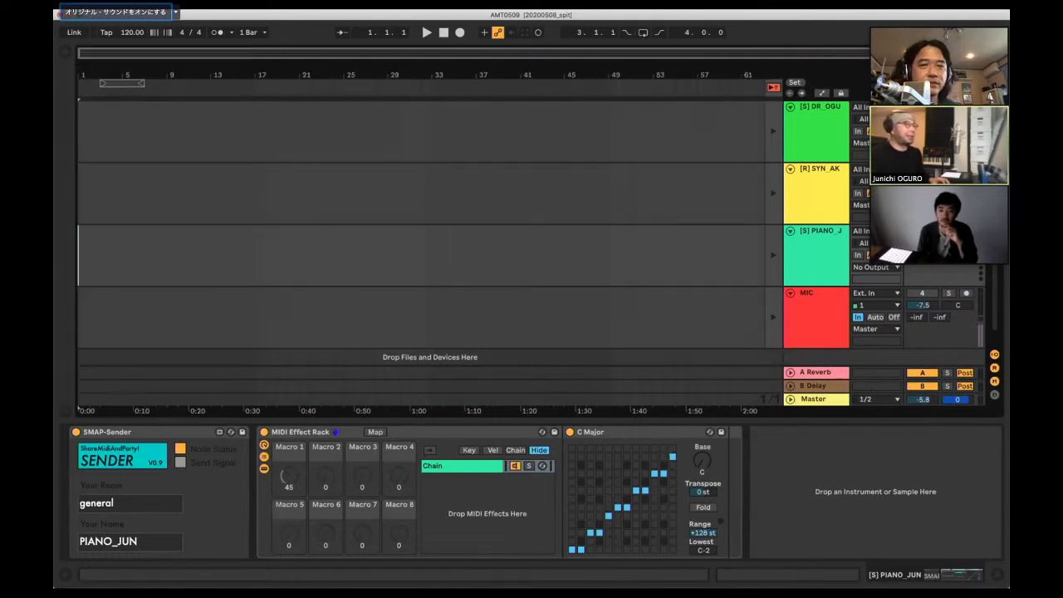
- Record the PIANO_JUN and SYN_AKA tracks into the arrangement, stop the transport and leave Arrangement View
left_click(459, 32)
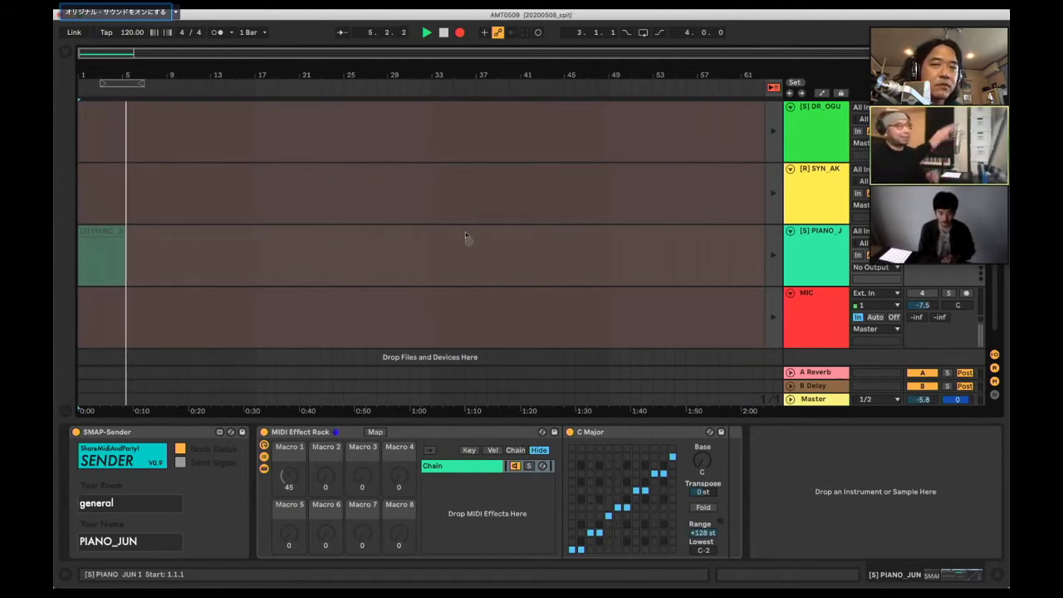
scroll(459, 199, "down", 1)
key("F9")
scroll(437, 171, "up", 1)
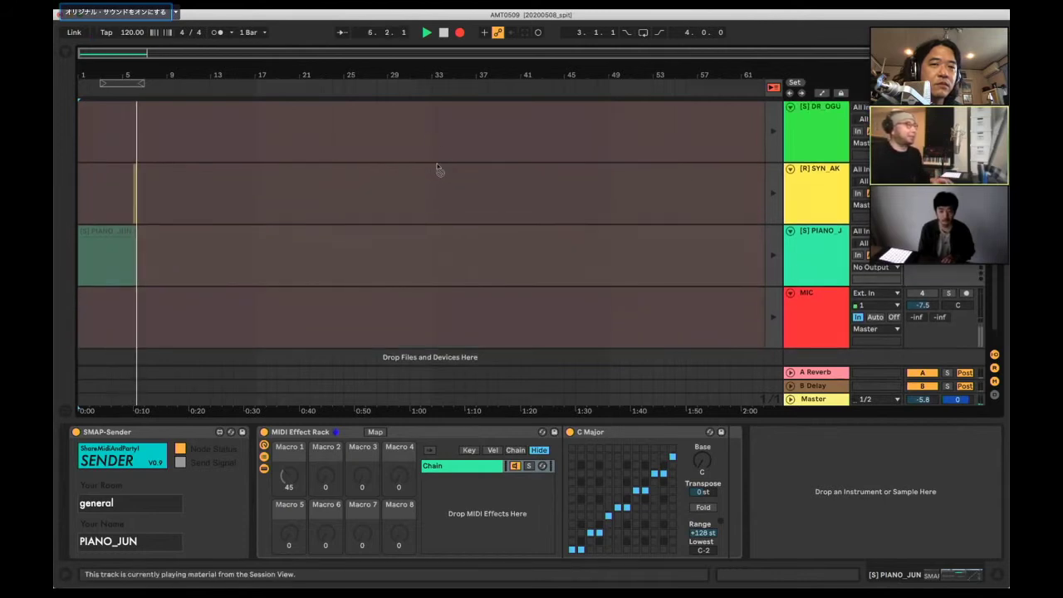
left_click(444, 32)
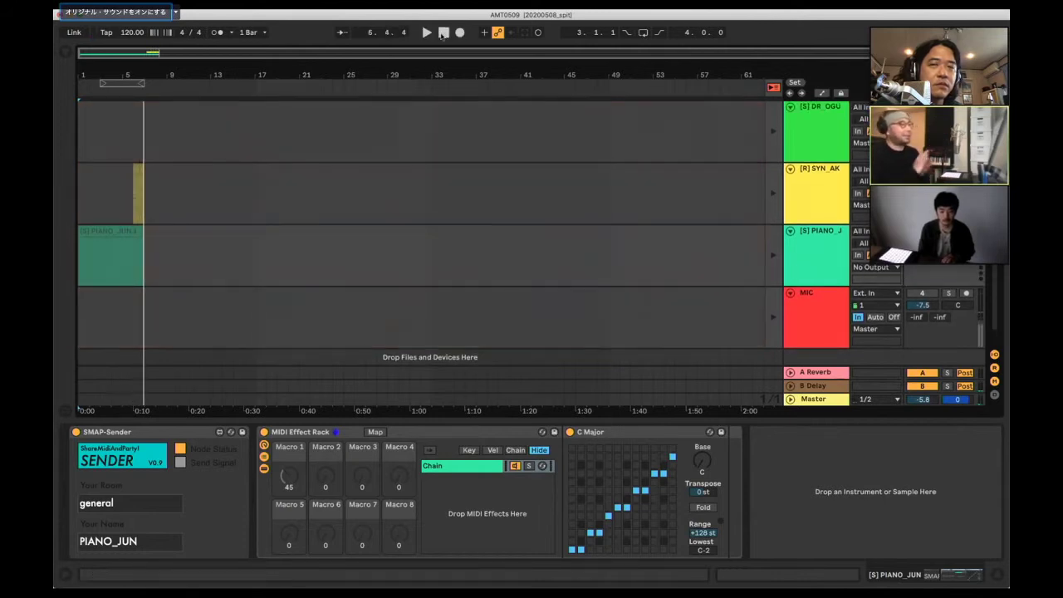
left_click(410, 76)
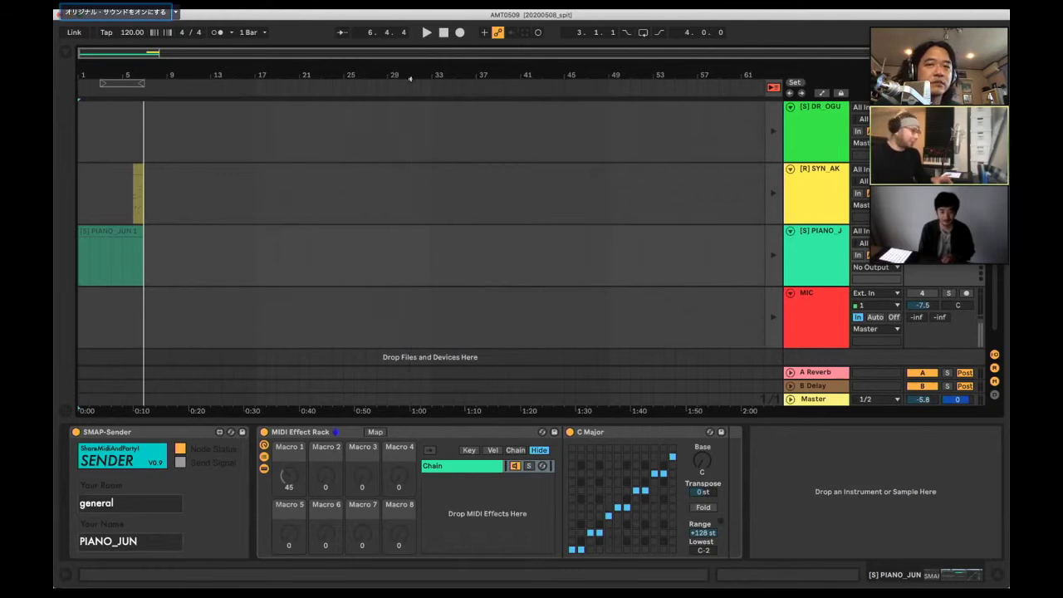
key("Tab")
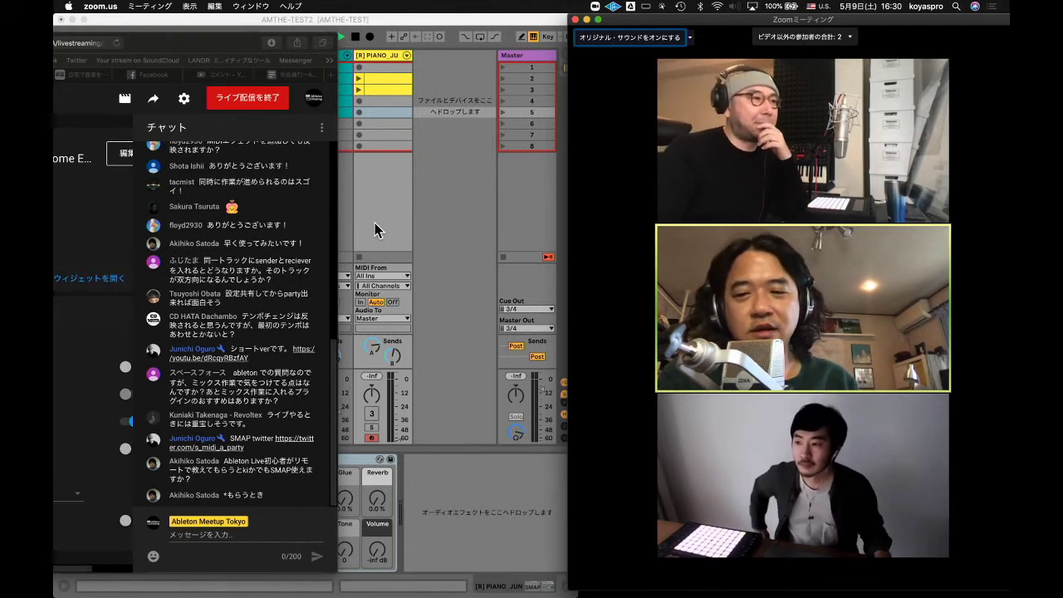
- Move the Safari chat window out of the way to uncover the Live set's tracks and devices
left_click_drag(246, 43, 31, 71)
left_click(283, 248)
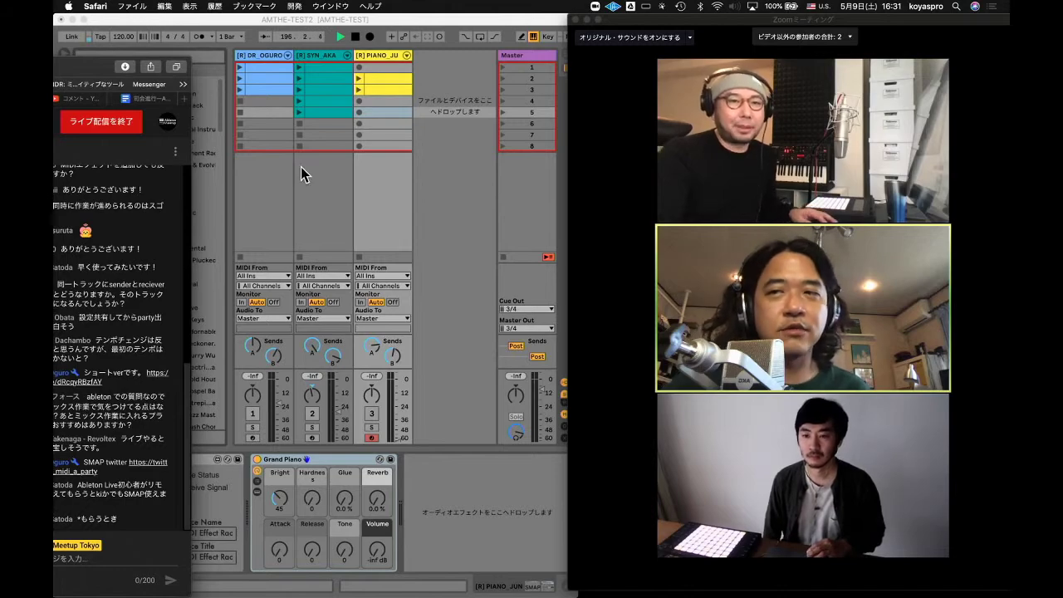
left_click_drag(101, 61, 345, 596)
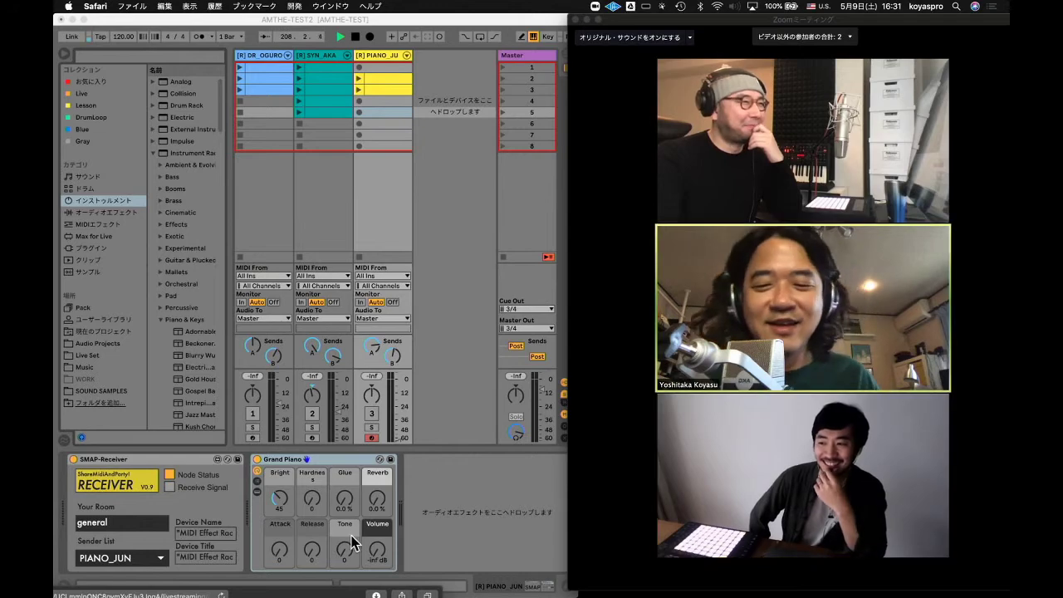
- Bring Safari back, copy the address of the "NxPC.Live Vol.36" YouTube video and return to the YouTube Studio live chat
left_click(298, 594)
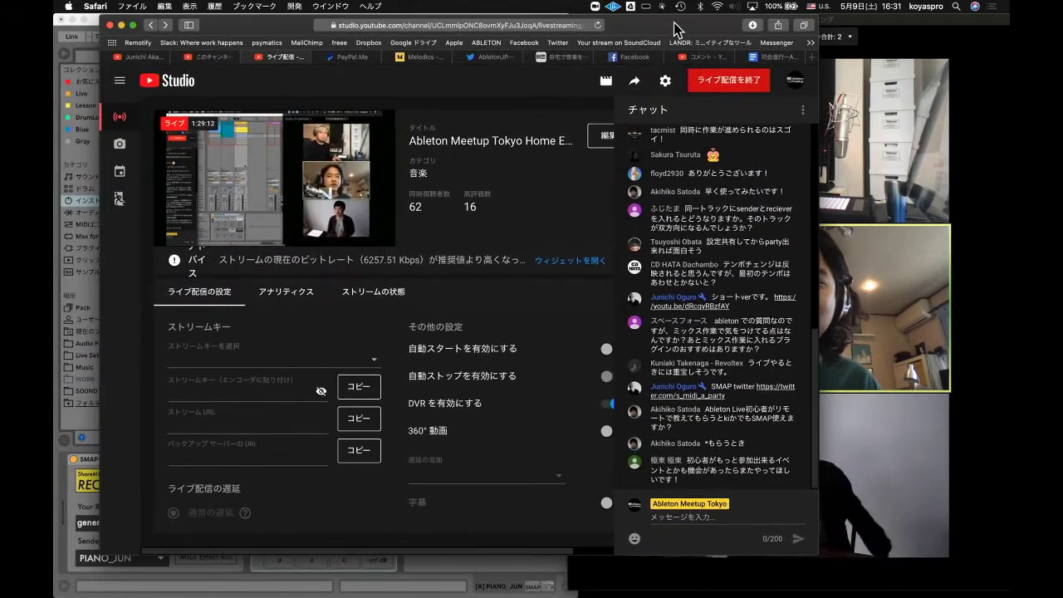
left_click(172, 57)
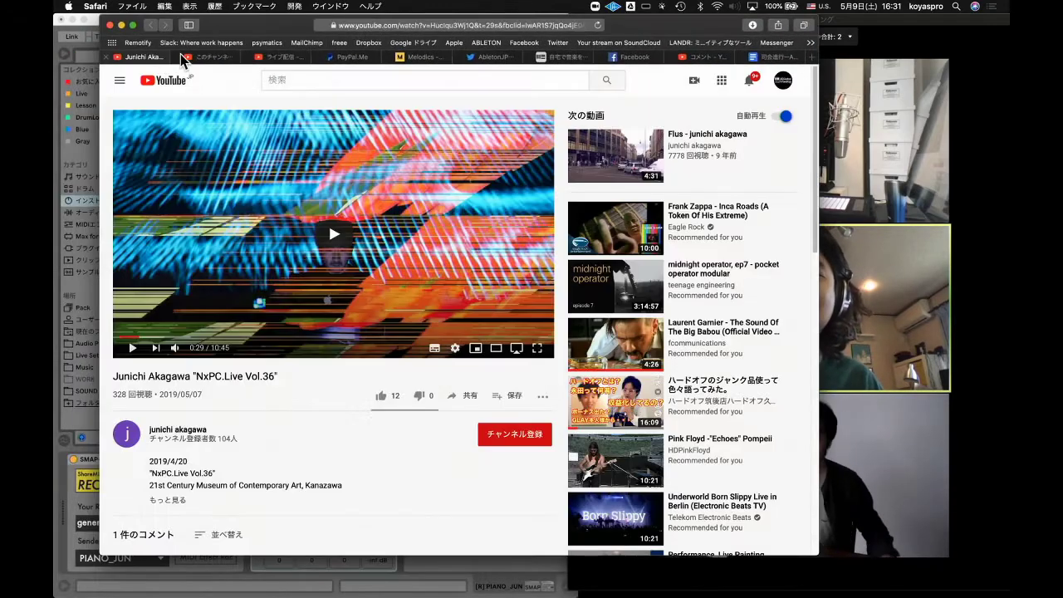
left_click(373, 27)
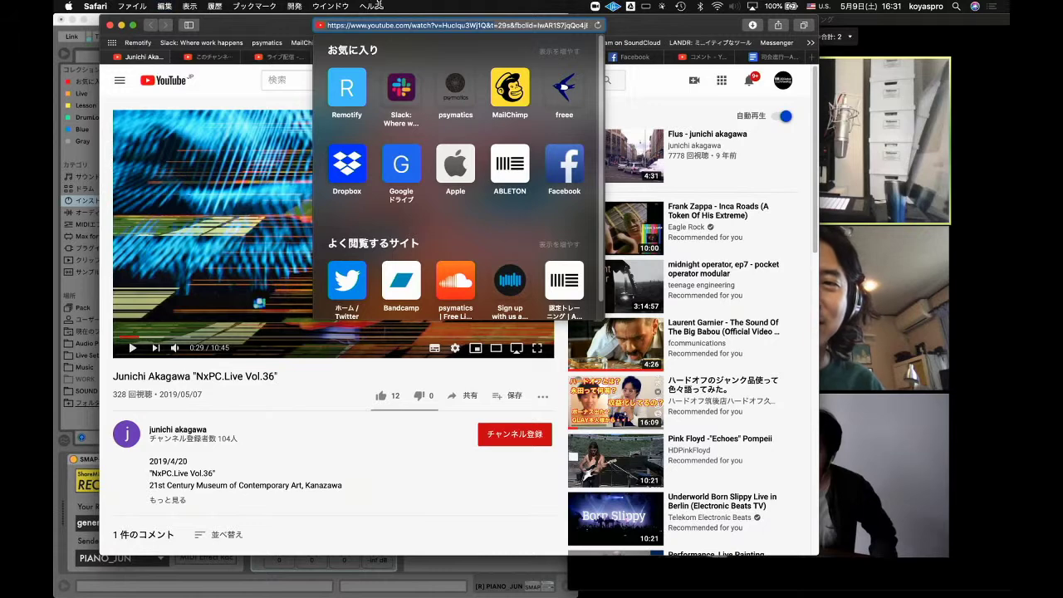
left_click(303, 60)
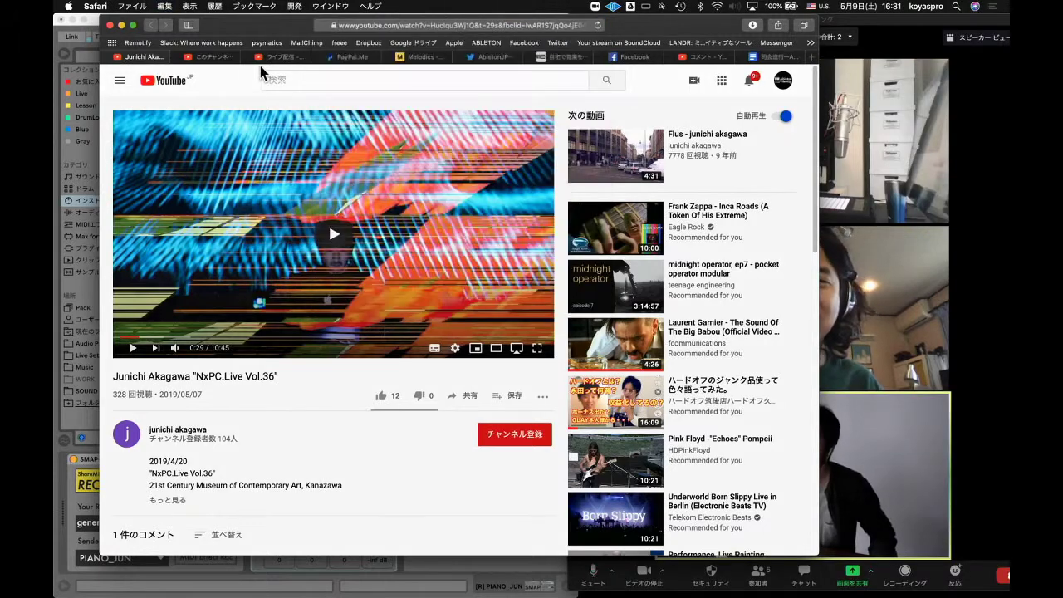
left_click(264, 56)
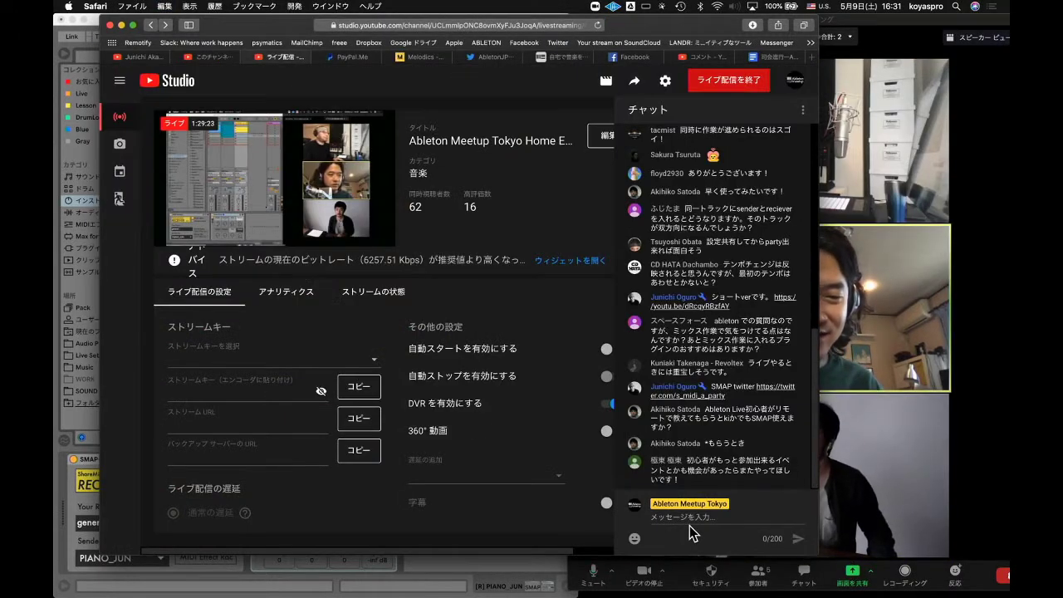
left_click(656, 516)
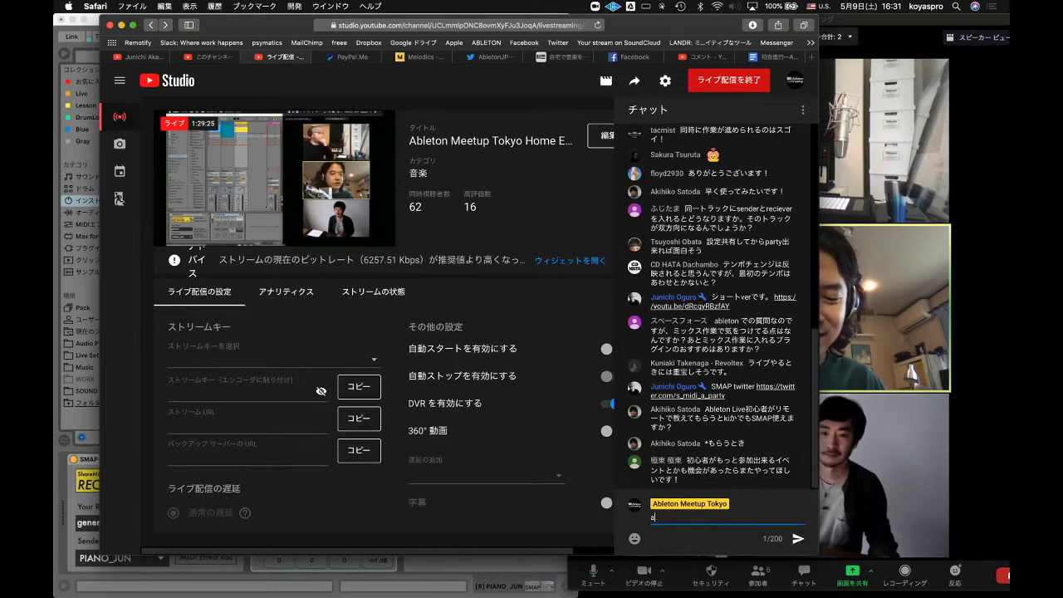
type("赤川さん")
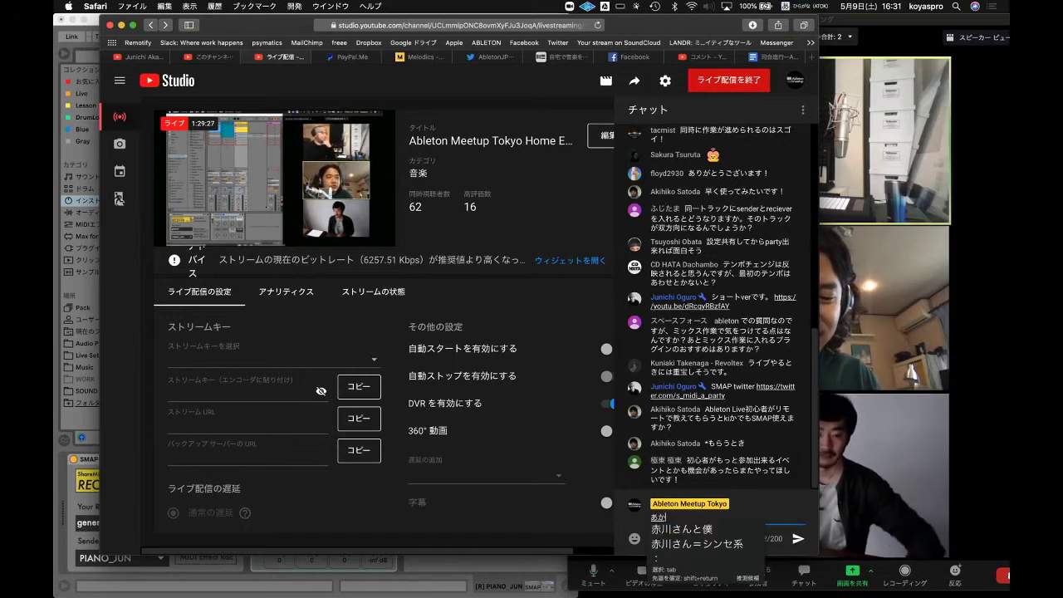
type("のらイブ映像")
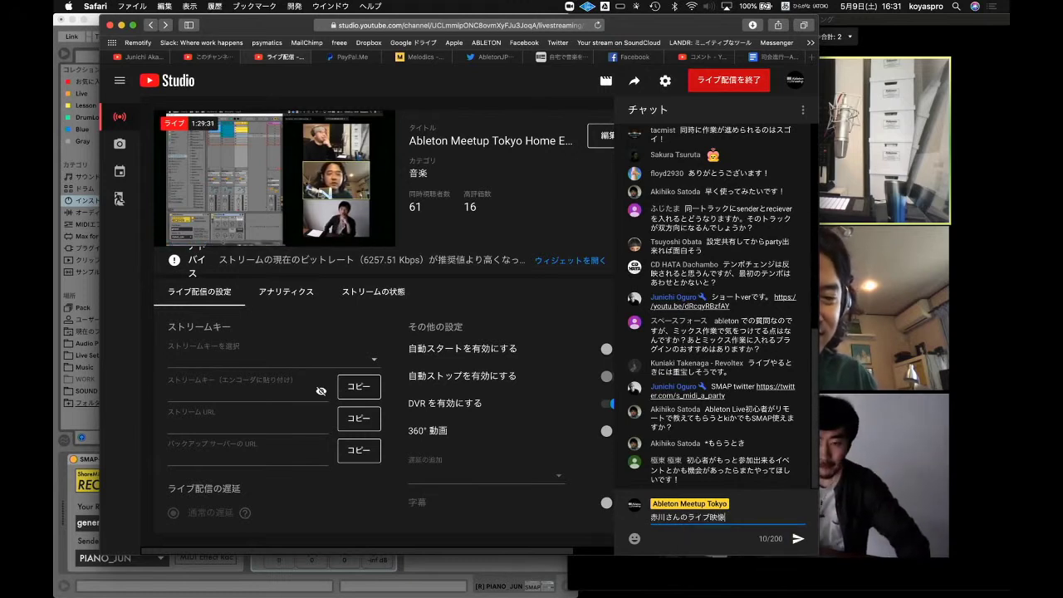
type("ジュン")
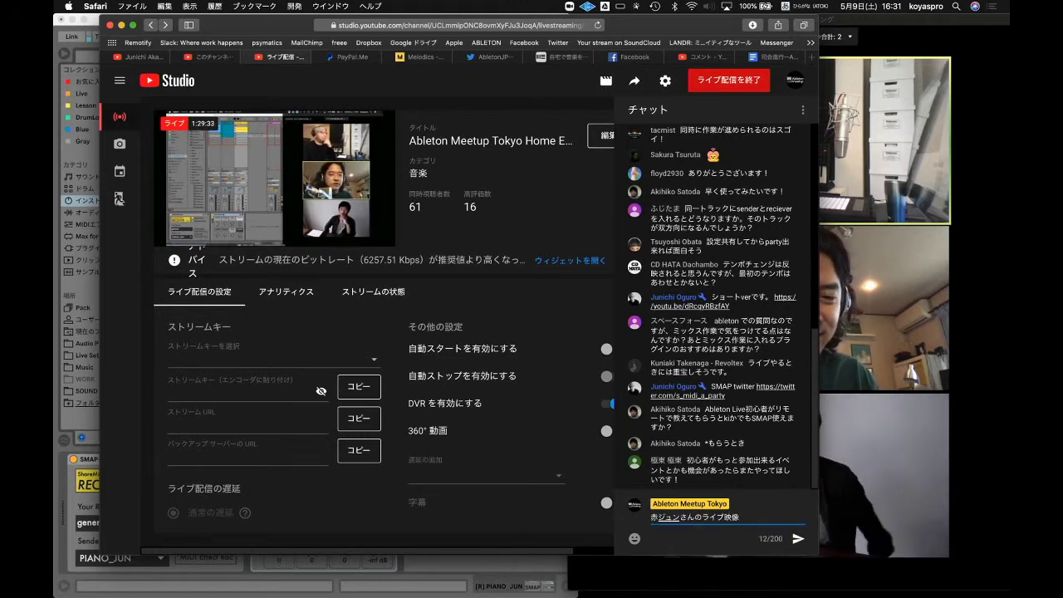
type("https://www.youtube.com/watch?v=HucIqu3Wj1Q&t")
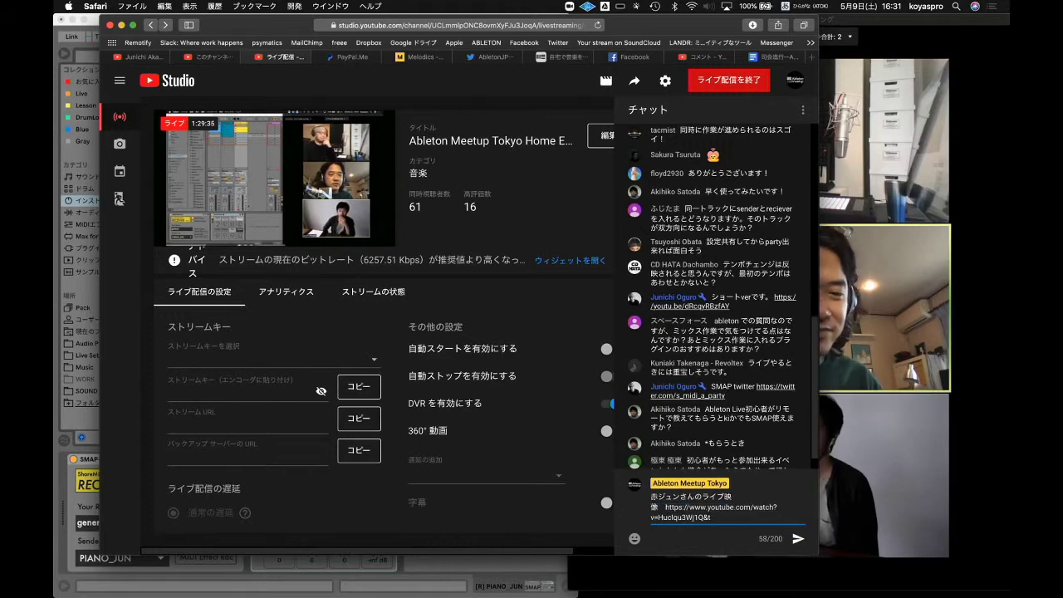
left_click(798, 542)
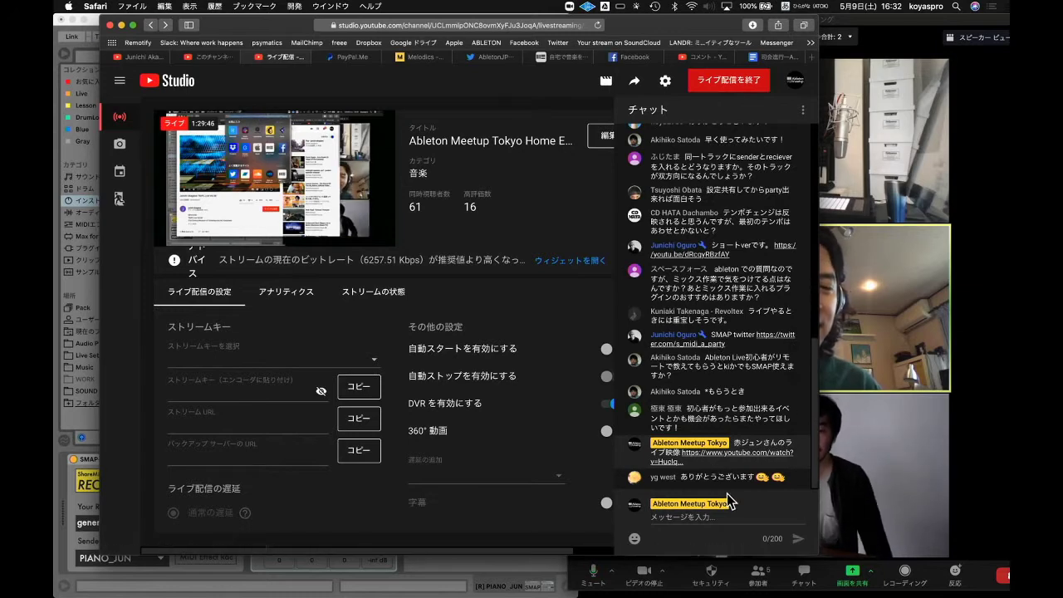
- Move Safari off the Live set again and stop Live's playback
left_click_drag(647, 25, 255, 38)
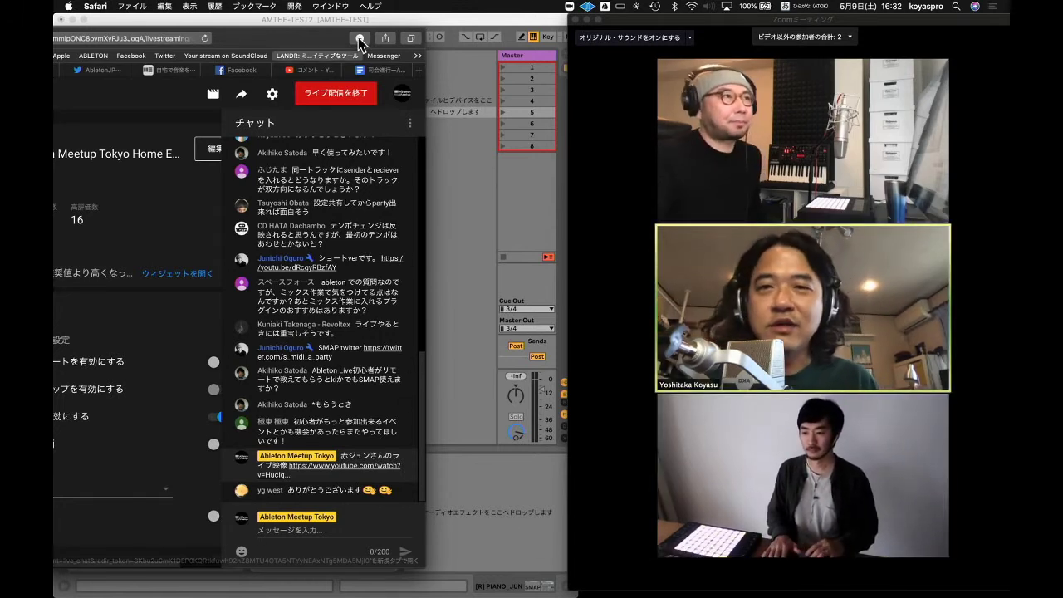
left_click_drag(341, 38, 341, 593)
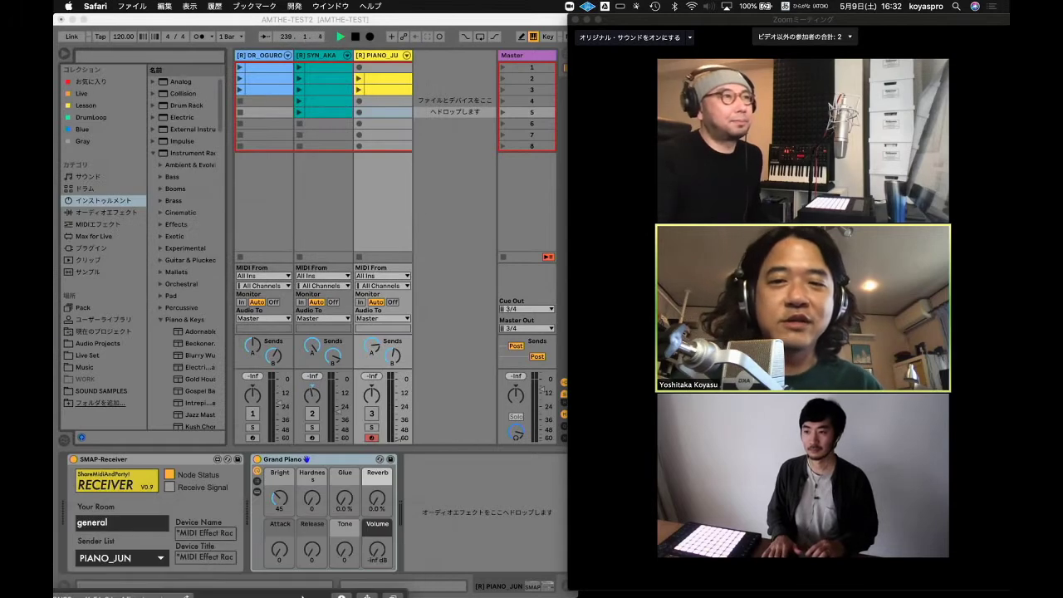
left_click(500, 518)
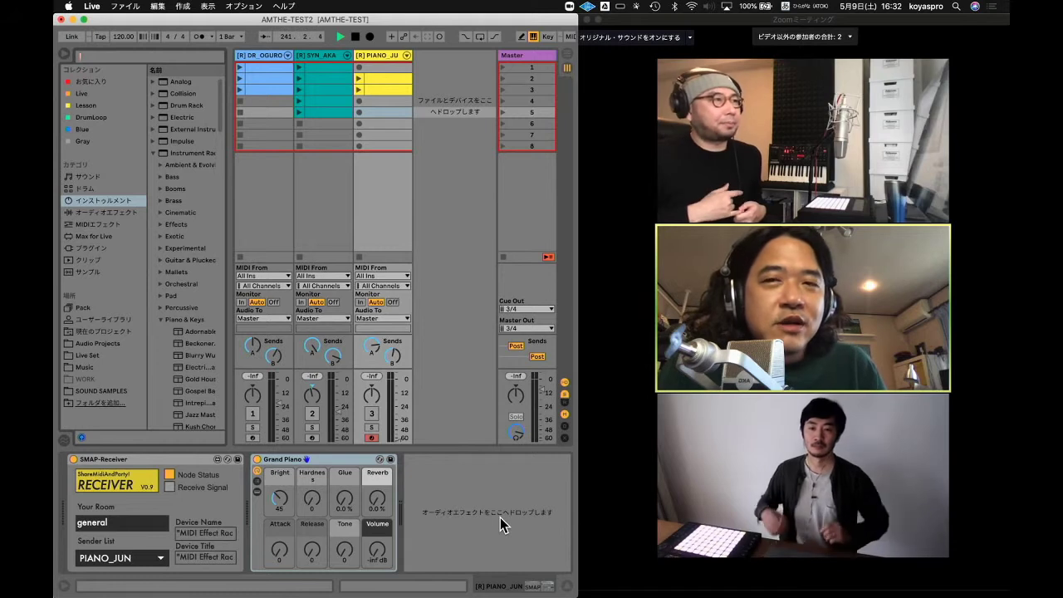
left_click(357, 37)
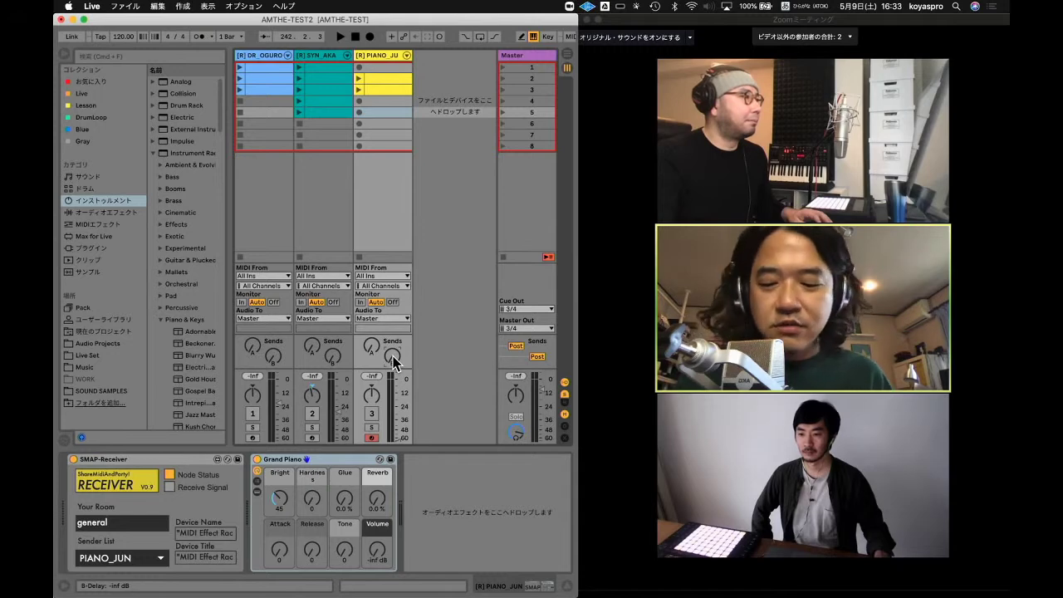
- Bring Safari forward again, copy the Ableton Meetup Tokyo PayPal.Me address and return to the YouTube Studio live chat
key("super+Tab")
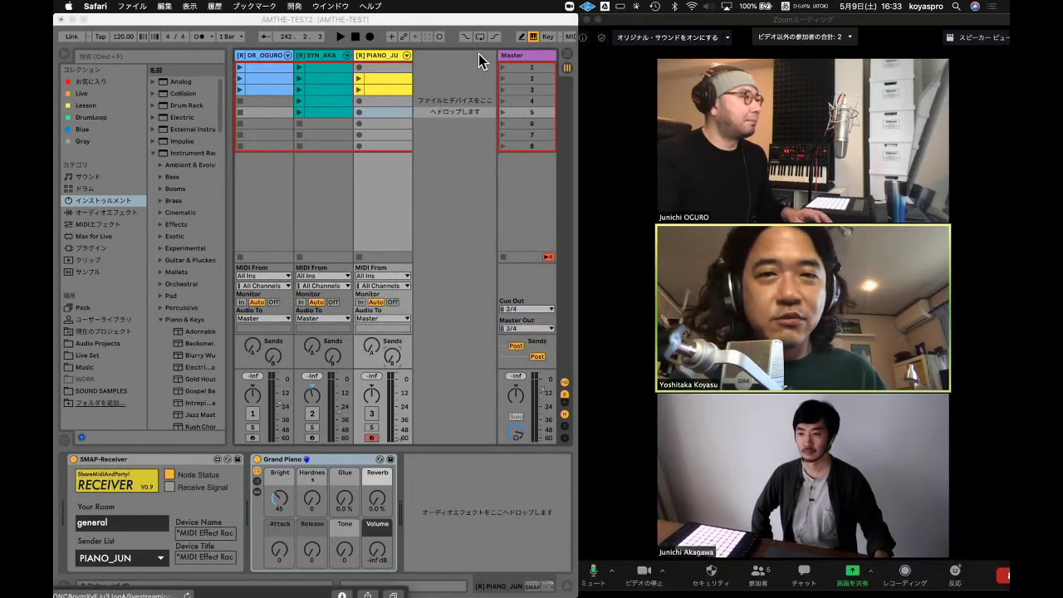
left_click_drag(287, 592, 739, 26)
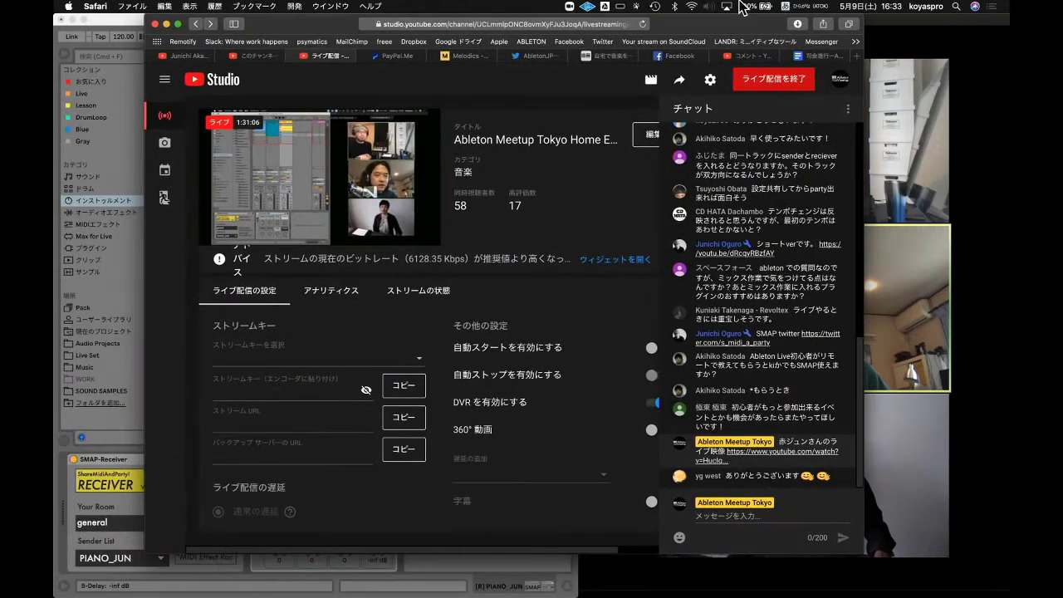
left_click(400, 58)
left_click(431, 26)
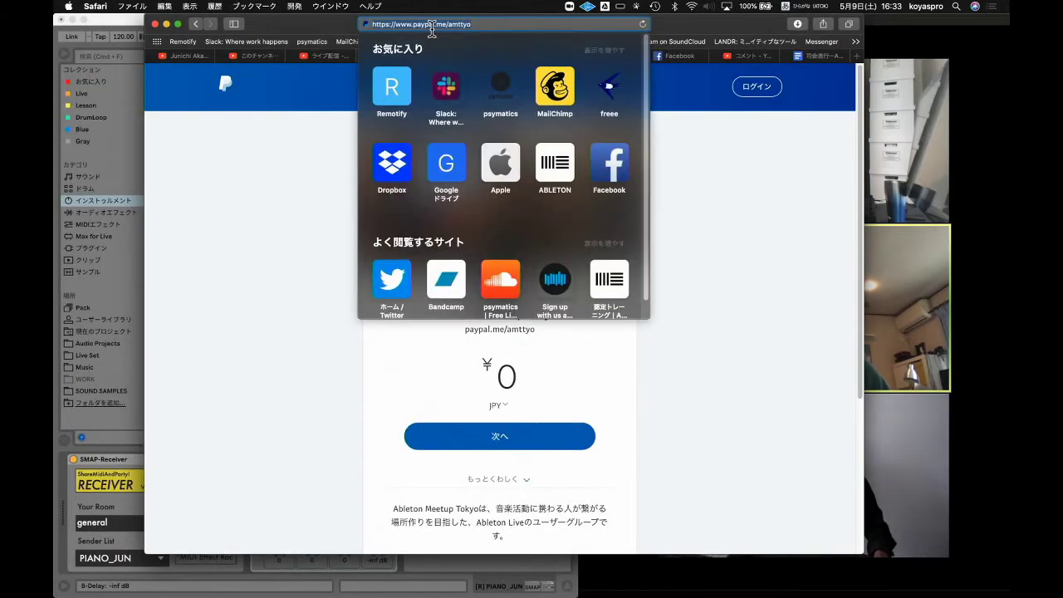
left_click(703, 116)
left_click(328, 55)
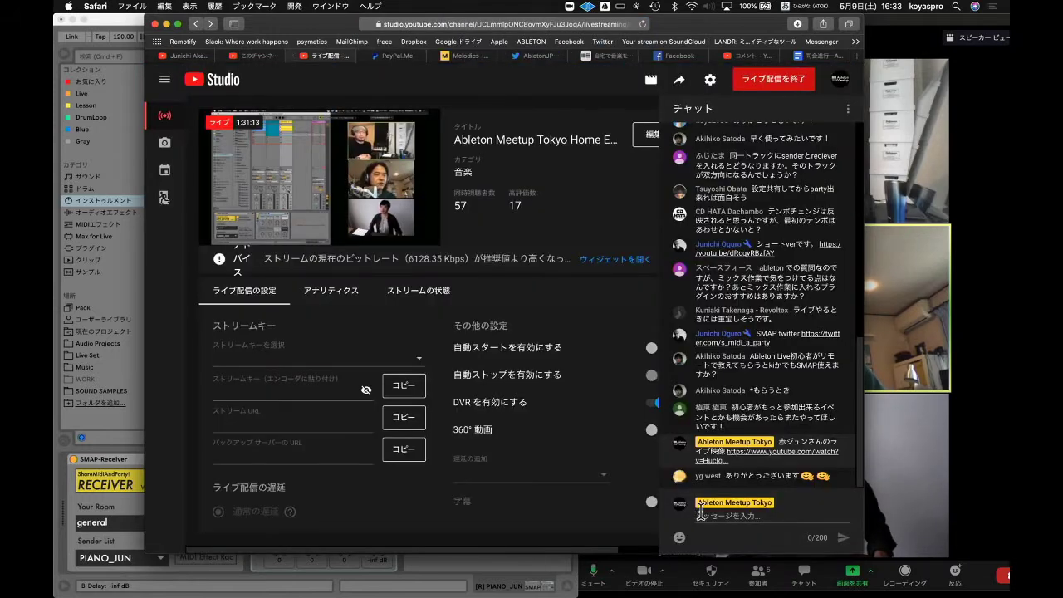
left_click(744, 520)
type("https://www.paypal.me/amttyo")
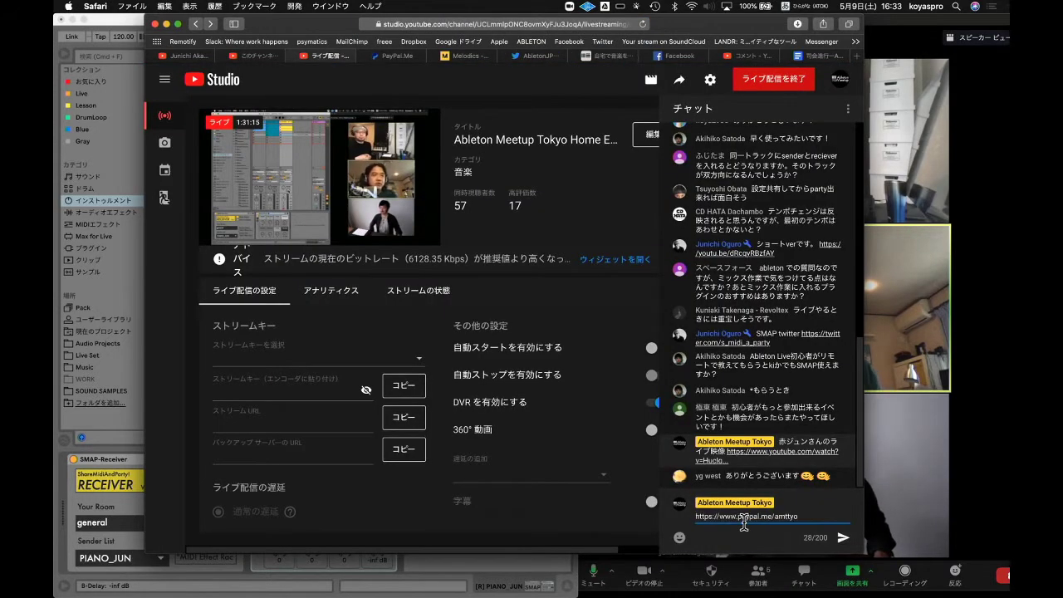
left_click(843, 540)
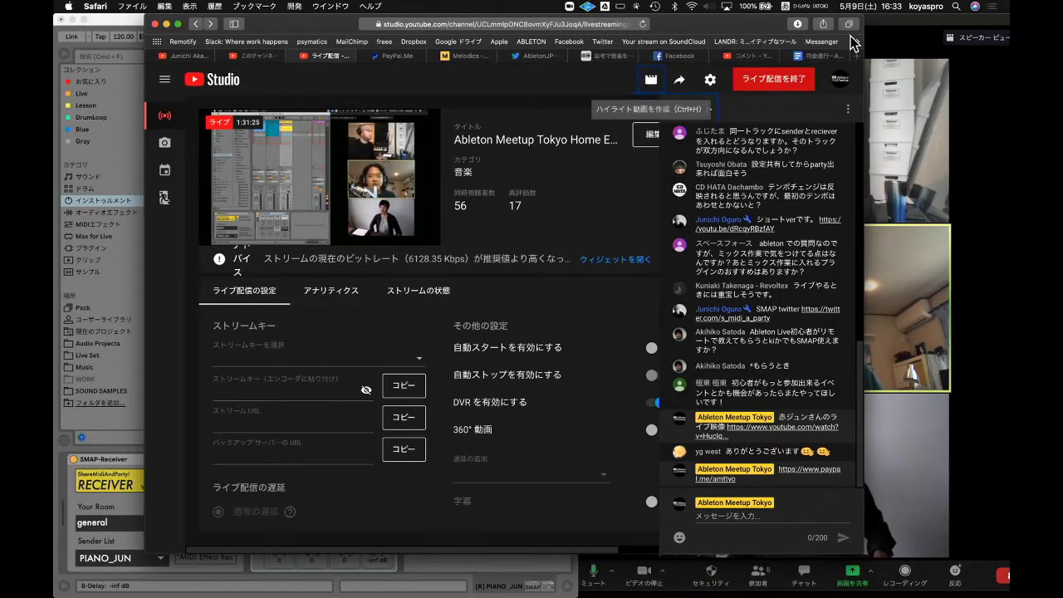
left_click(886, 42)
left_click(598, 20)
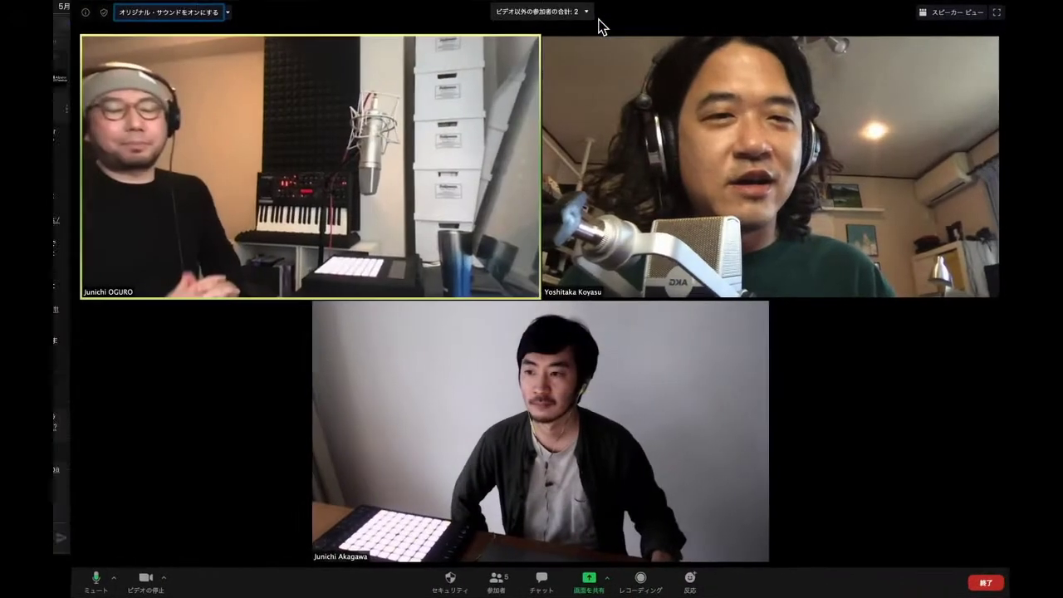